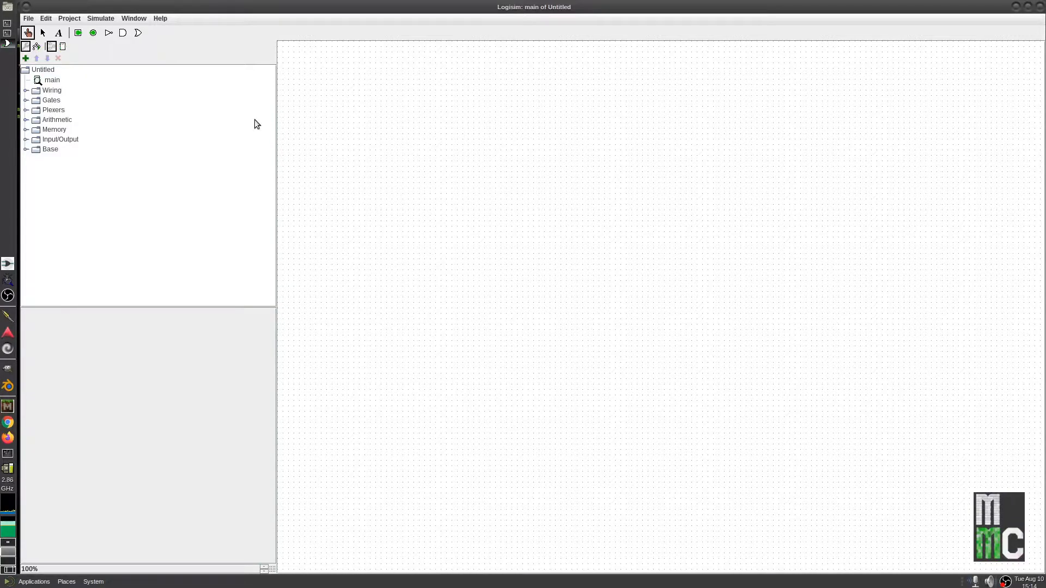
Step: Examine the Wiring and Gates component libraries and the default properties of the AND, OR, XOR, NOT and NAND gates
{"action": "left_click", "coordinate": [45, 34]}
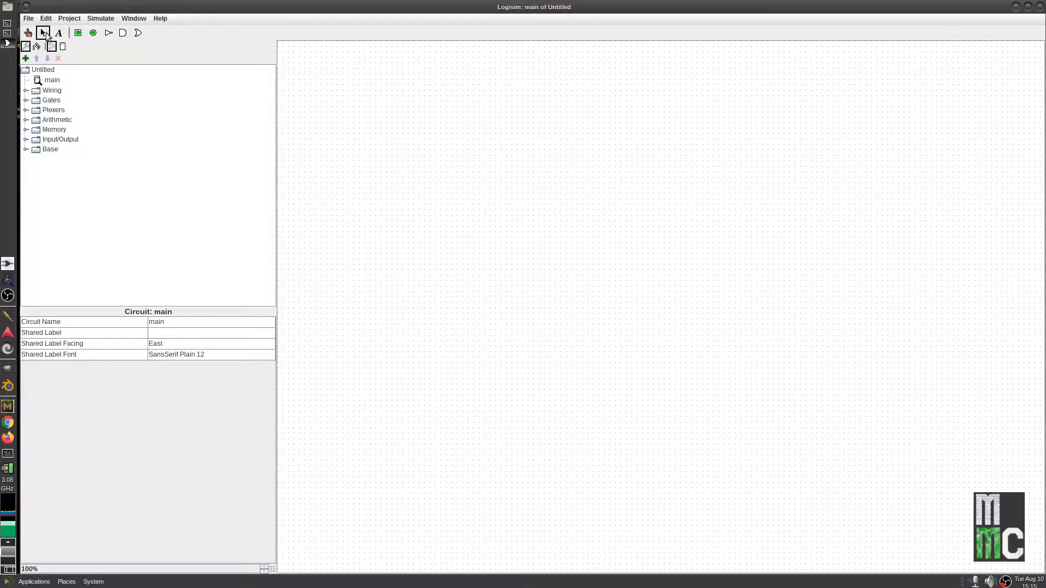
{"action": "double_click", "coordinate": [44, 90]}
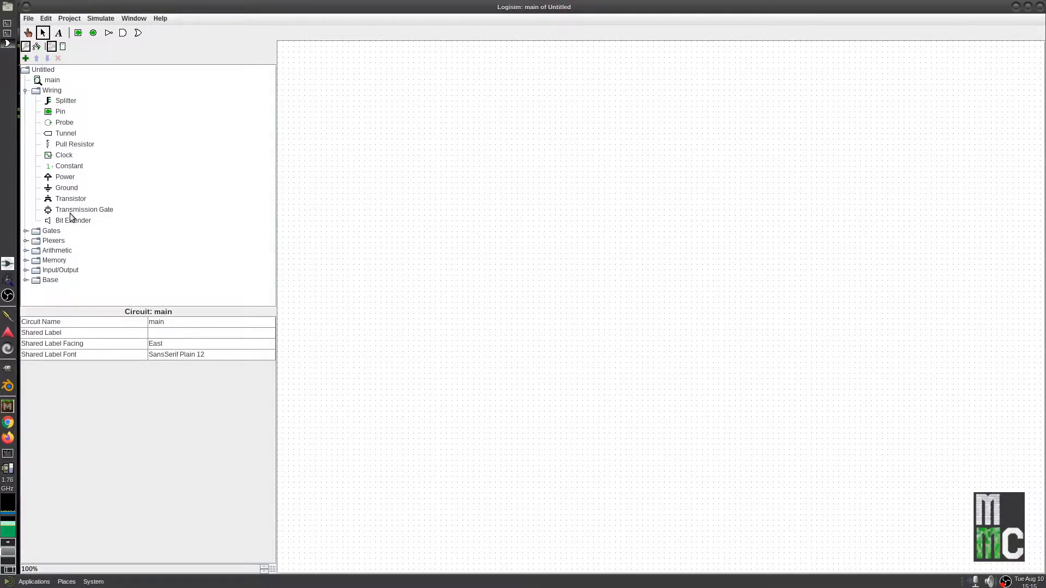
{"action": "double_click", "coordinate": [41, 90]}
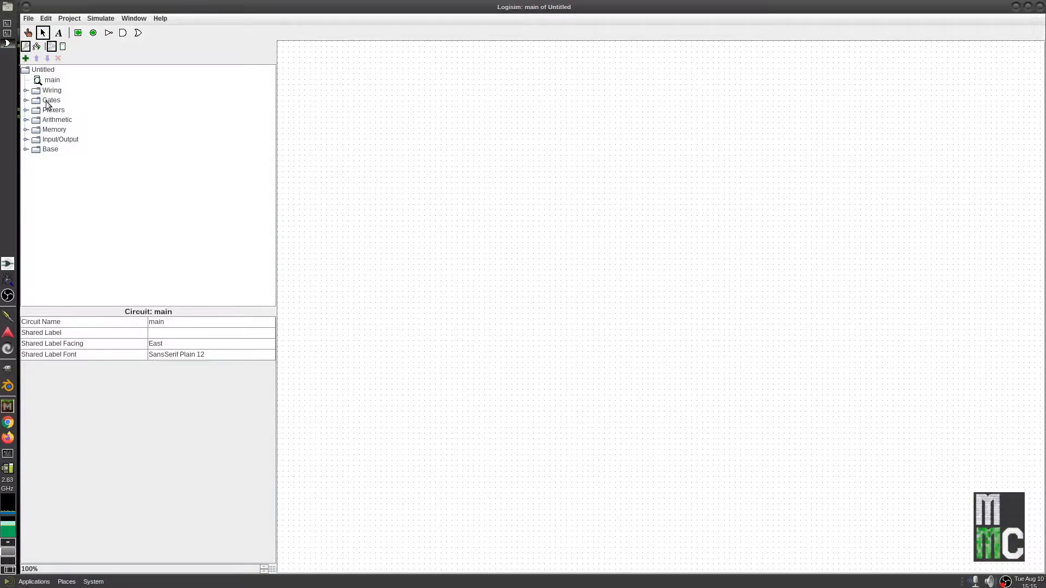
{"action": "double_click", "coordinate": [51, 101]}
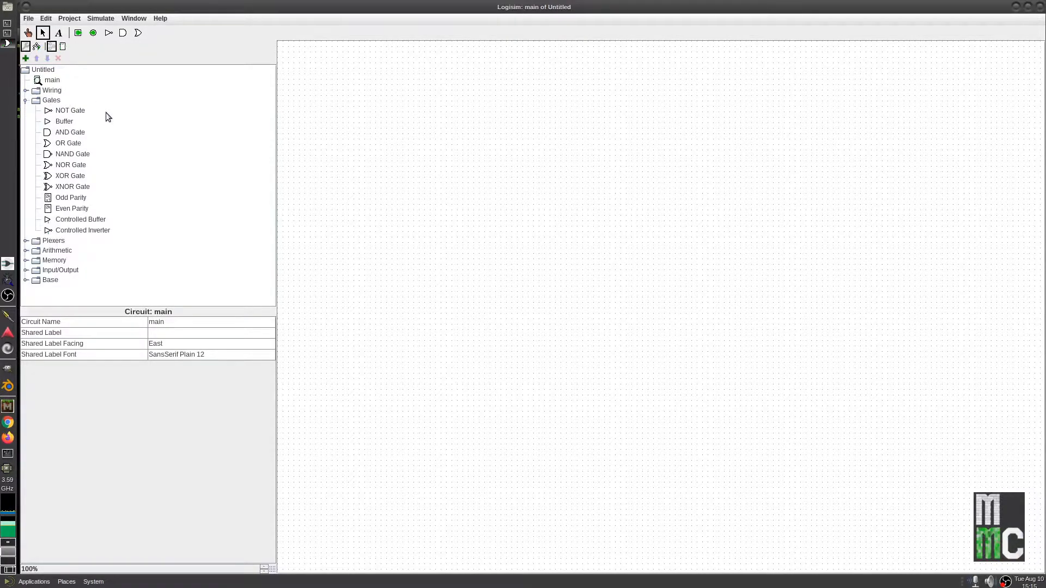
{"action": "left_click", "coordinate": [73, 134]}
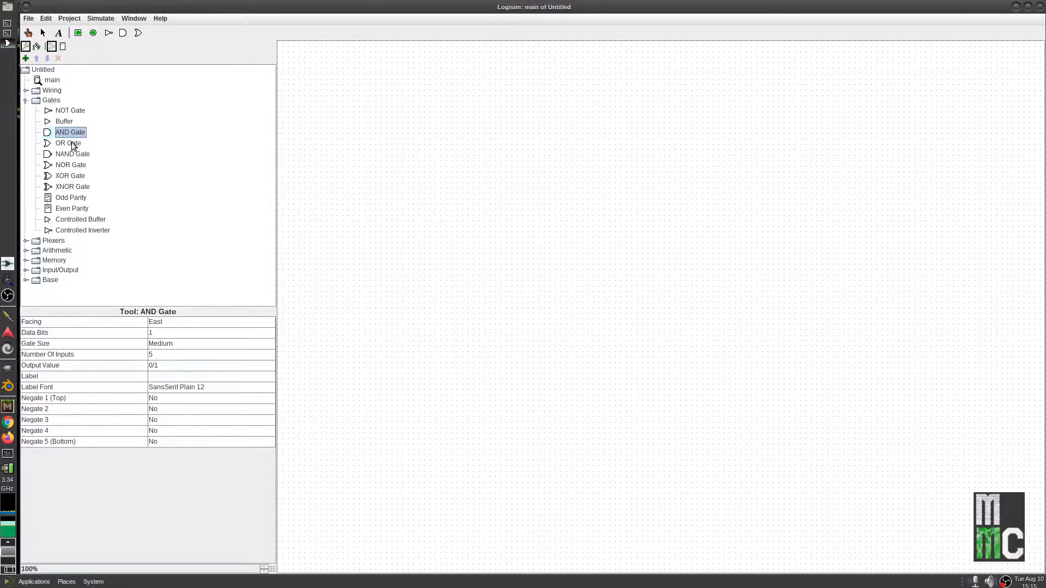
{"action": "left_click", "coordinate": [73, 144]}
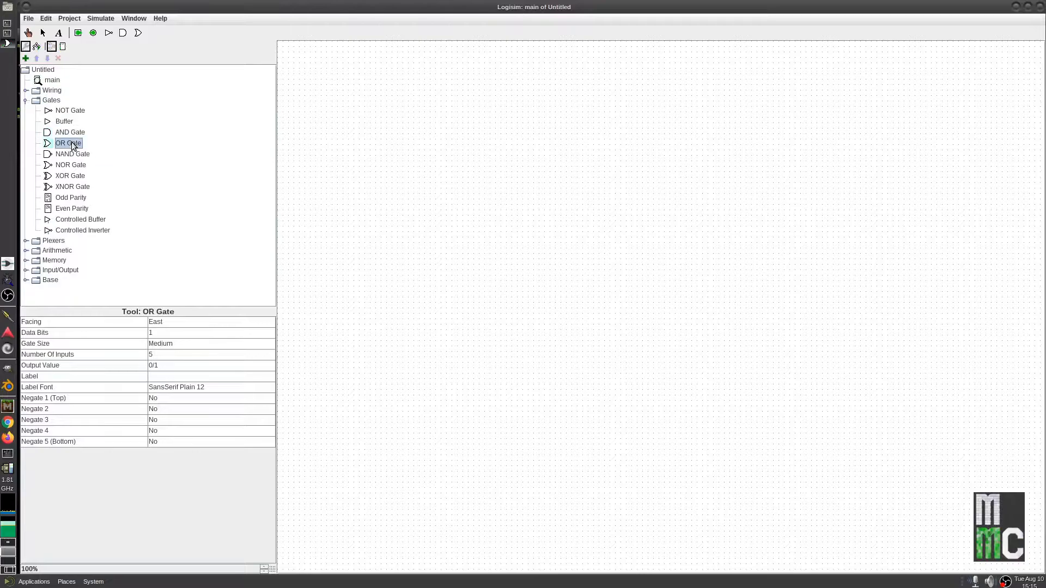
{"action": "left_click", "coordinate": [70, 178]}
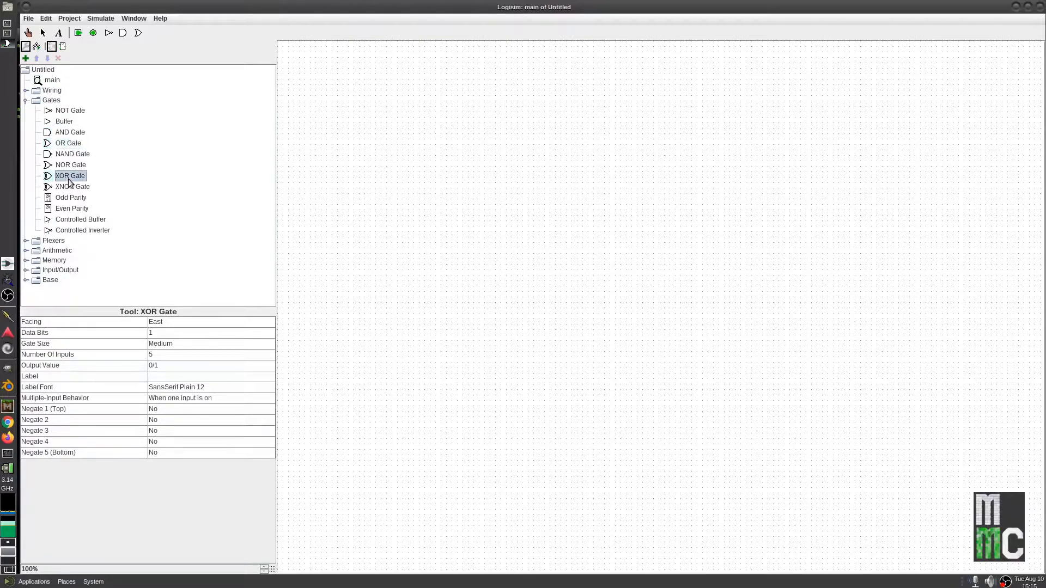
{"action": "left_click", "coordinate": [70, 115]}
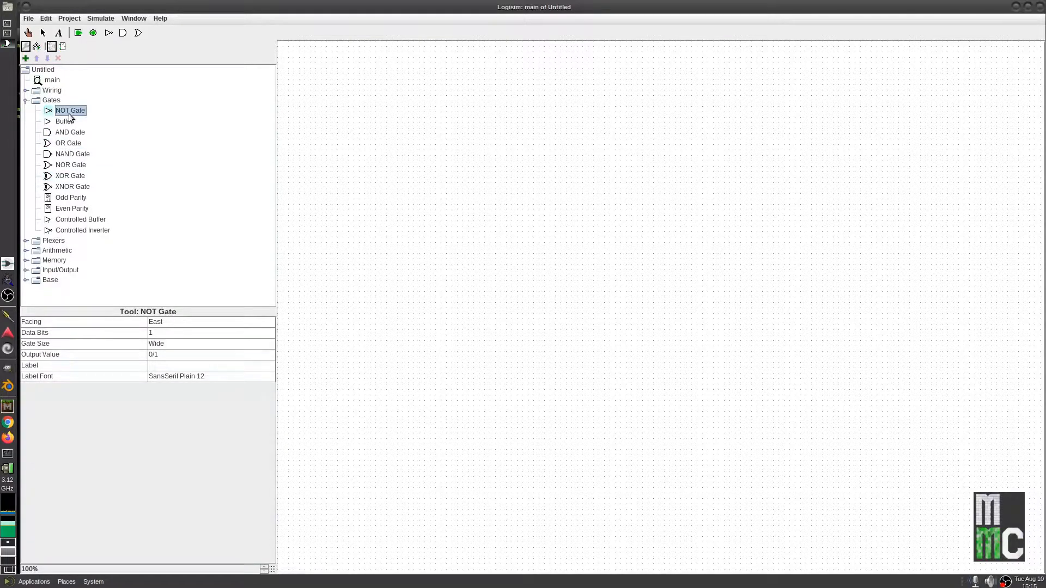
{"action": "left_click", "coordinate": [76, 157]}
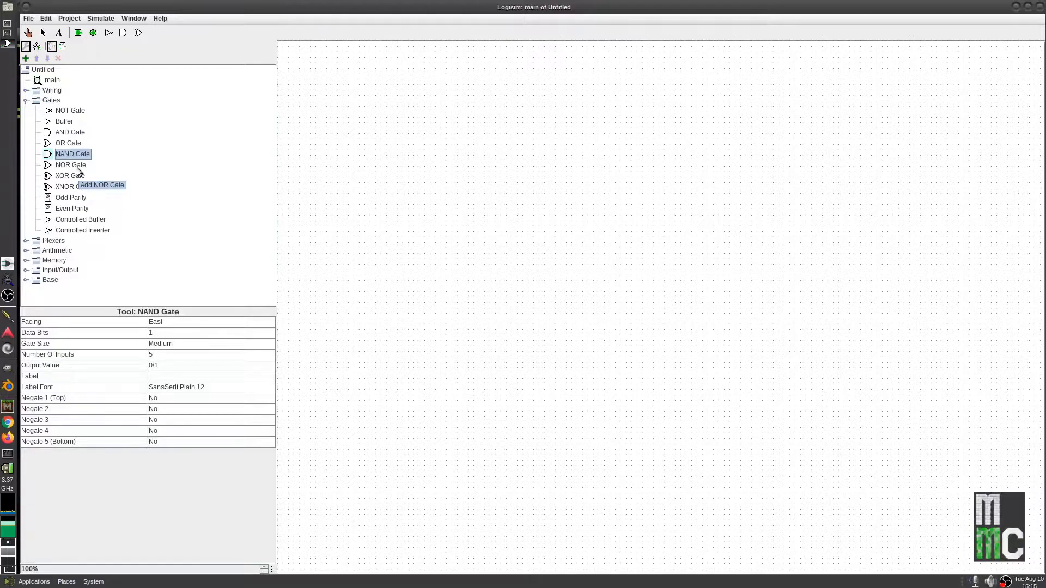
Step: Place a NOT gate in the upper part of the canvas and draw short wires from its input and output
{"action": "left_click", "coordinate": [64, 113]}
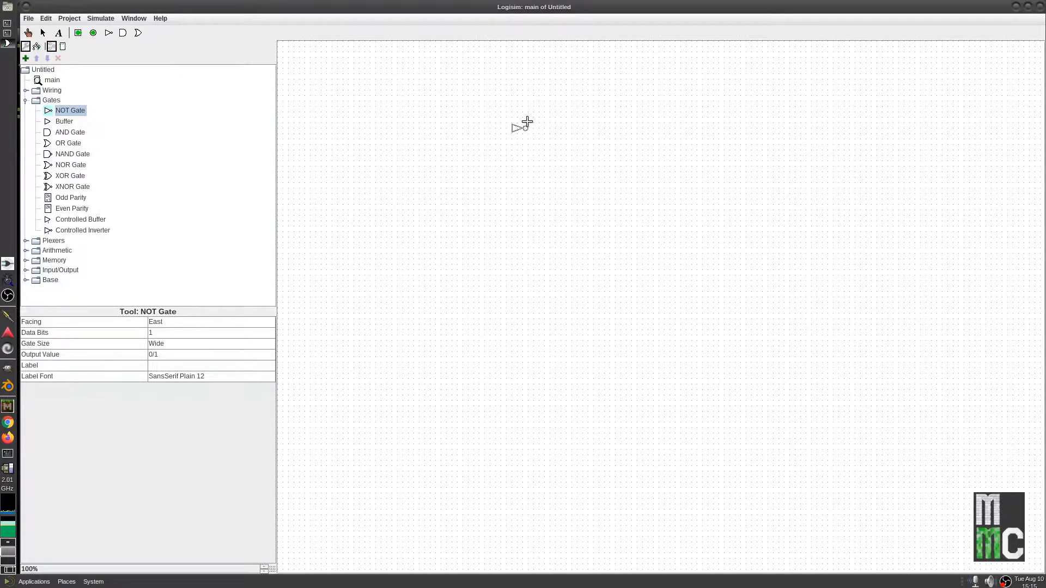
{"action": "left_click", "coordinate": [320, 99]}
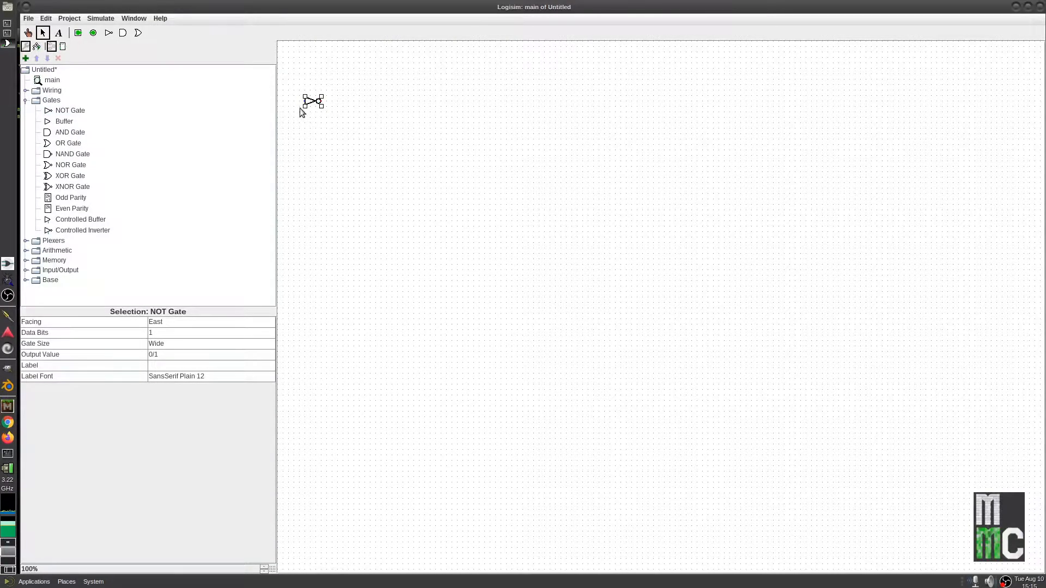
{"action": "left_click", "coordinate": [304, 113]}
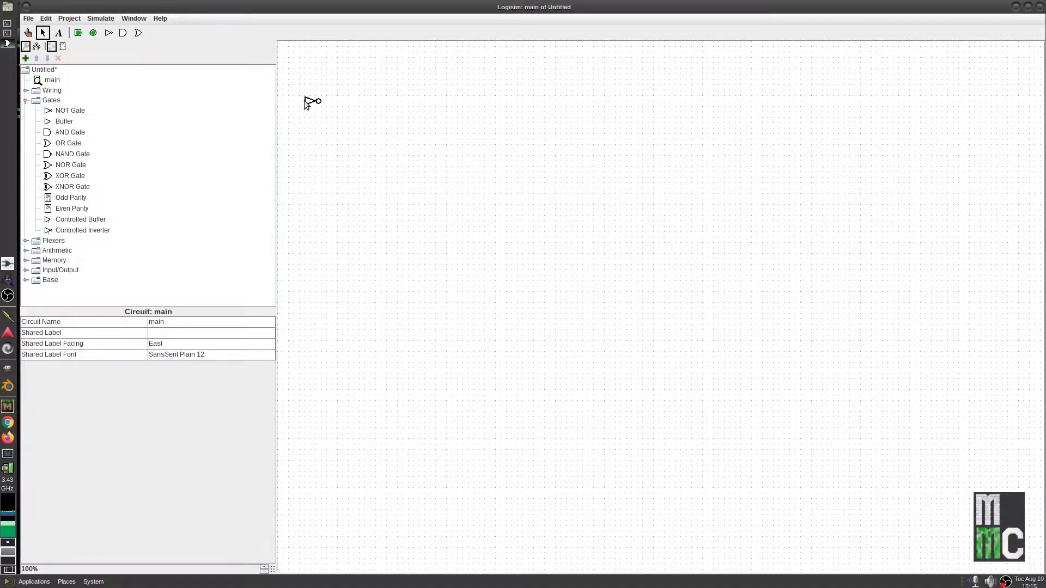
{"action": "left_click_drag", "start_coordinate": [290, 67], "coordinate": [293, 101]}
Step: Place an AND gate below the NOT gate, set its number of inputs to 2, and wire both inputs and the output
{"action": "left_click", "coordinate": [59, 132]}
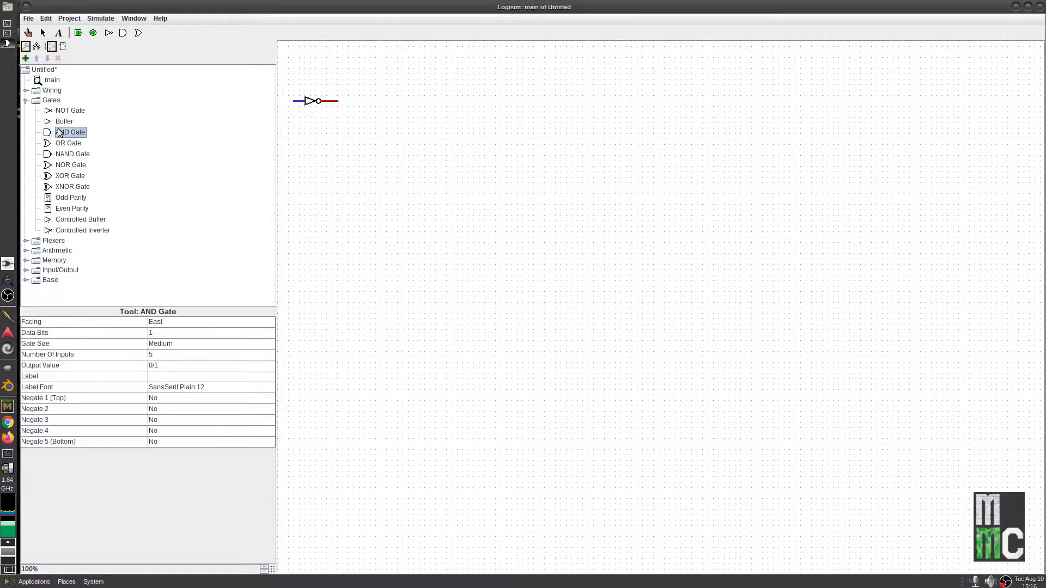
{"action": "left_click", "coordinate": [332, 128]}
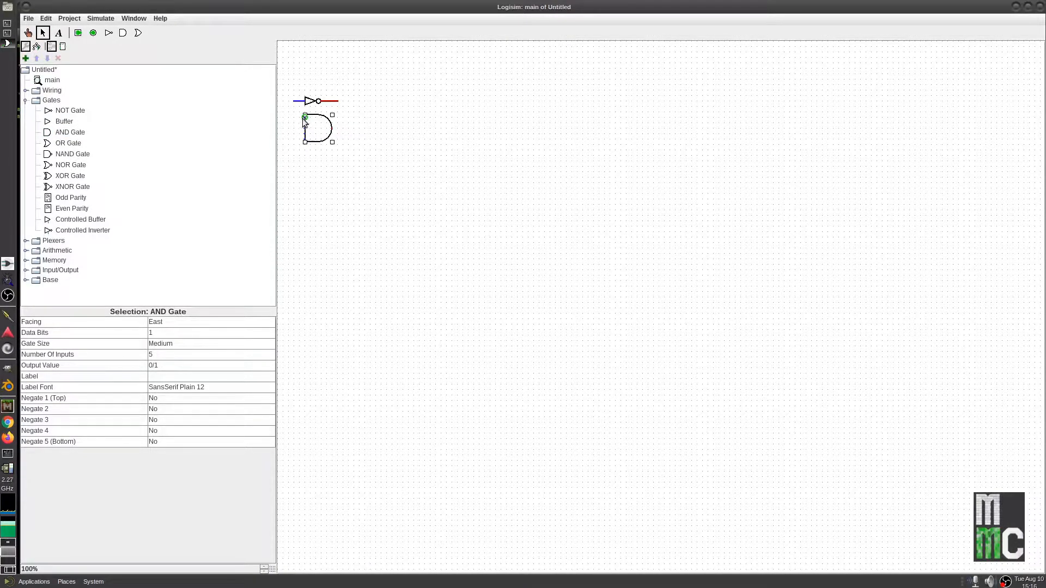
{"action": "left_click", "coordinate": [165, 358]}
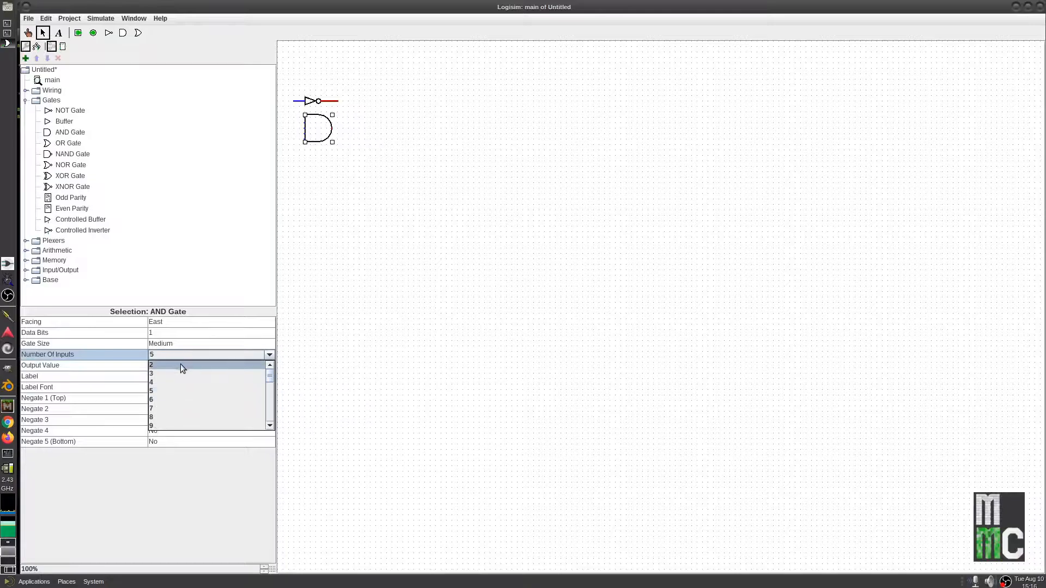
{"action": "left_click", "coordinate": [178, 364]}
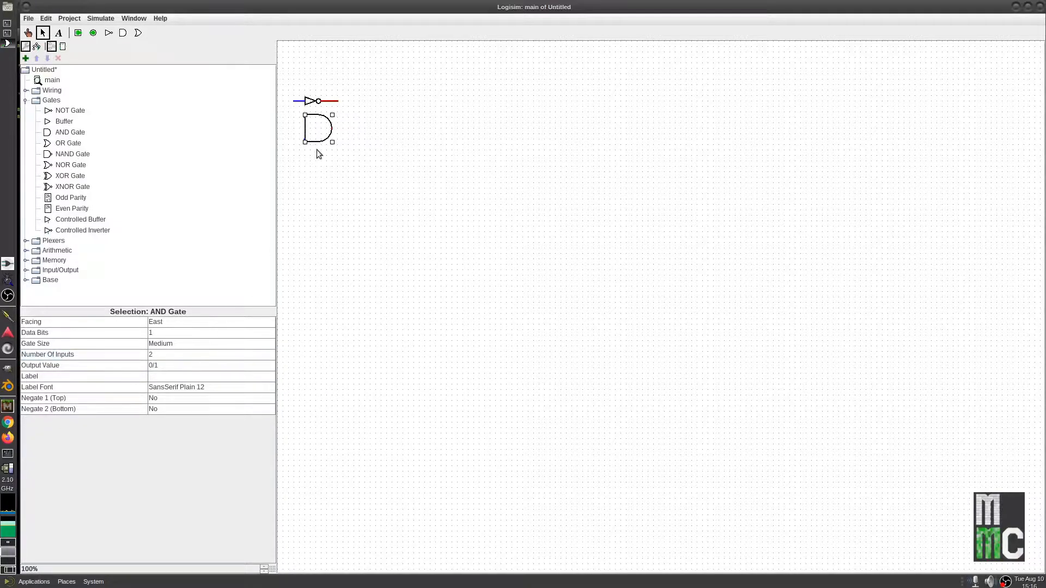
{"action": "left_click", "coordinate": [325, 178]}
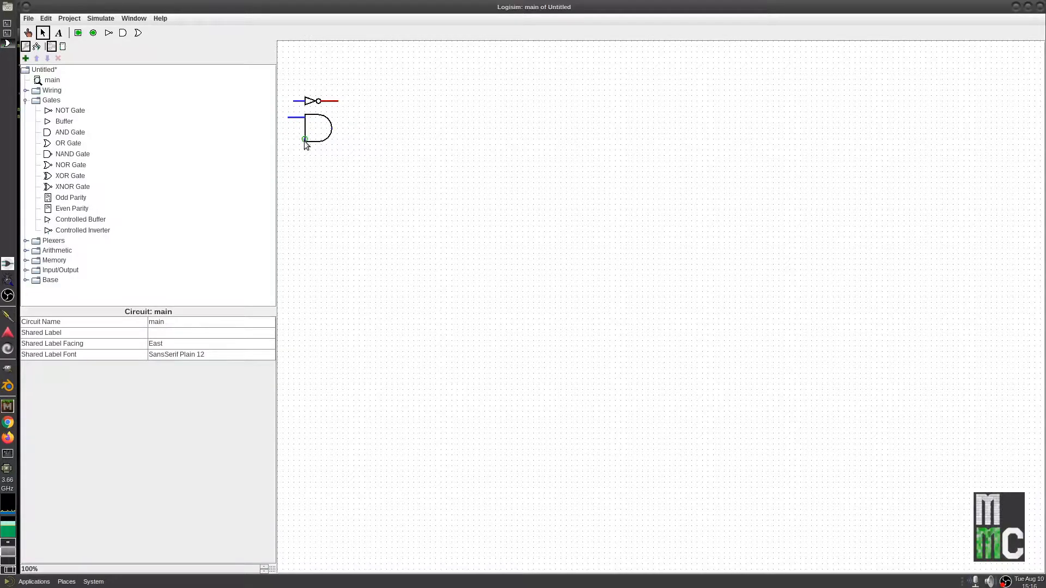
{"action": "left_click_drag", "start_coordinate": [301, 140], "coordinate": [344, 129]}
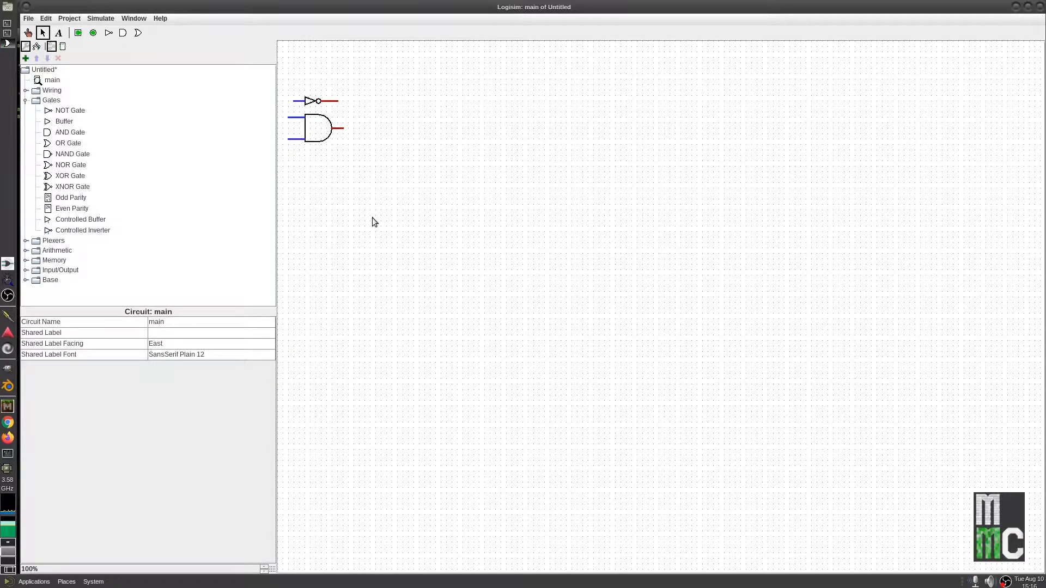
Step: Place an OR gate below the AND gate and draw wires from two of its inputs and its output
{"action": "left_click", "coordinate": [64, 144]}
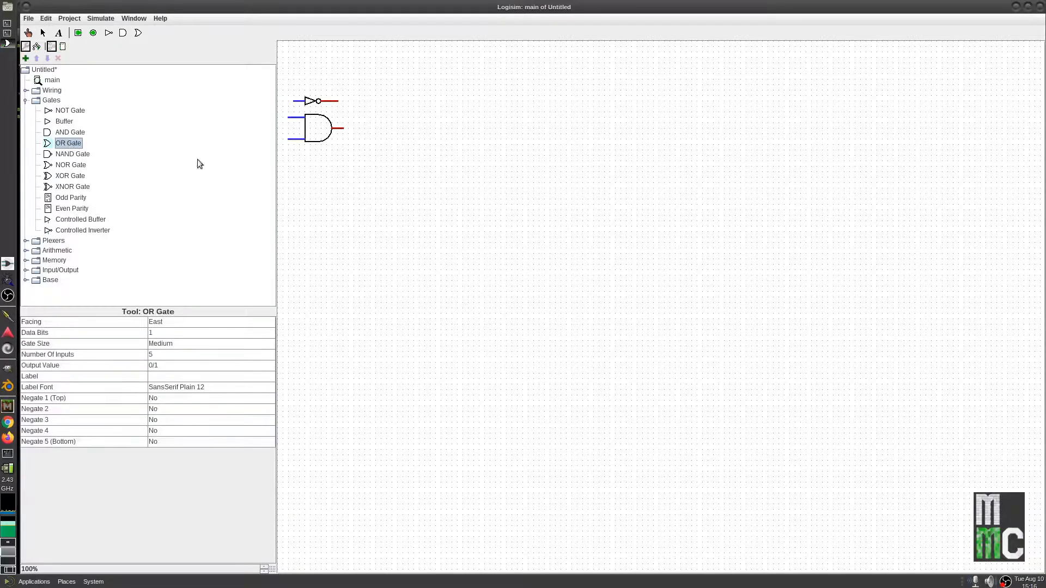
{"action": "left_click", "coordinate": [331, 167]}
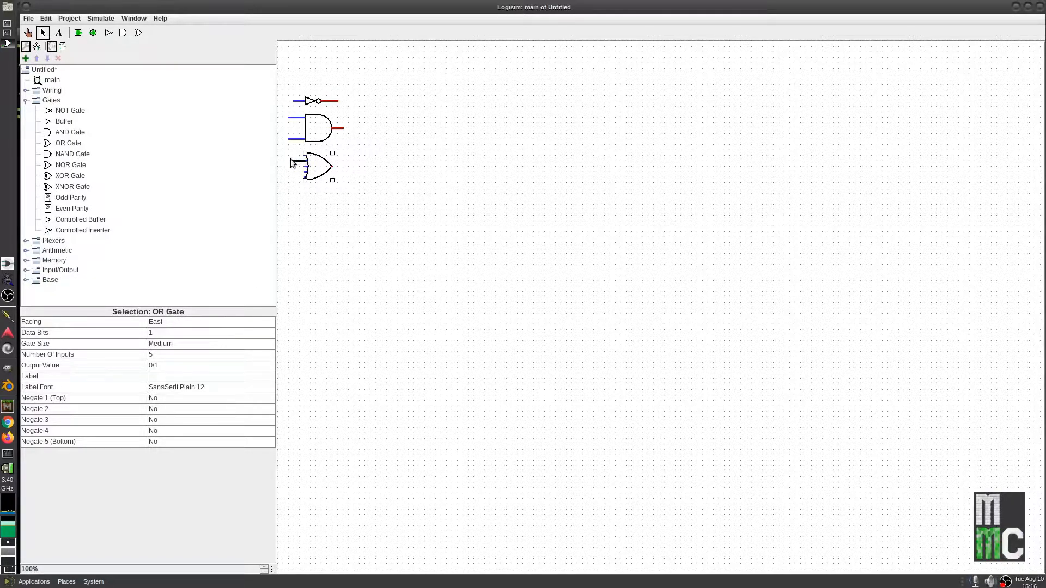
{"action": "mouse_move", "coordinate": [296, 172]}
{"action": "left_mouse_down"}
{"action": "mouse_move", "coordinate": [284, 171]}
{"action": "mouse_move", "coordinate": [347, 166]}
{"action": "left_mouse_up"}
Step: Place an XOR gate below the OR gate and draw wires from two of its inputs and its output
{"action": "left_click", "coordinate": [62, 179]}
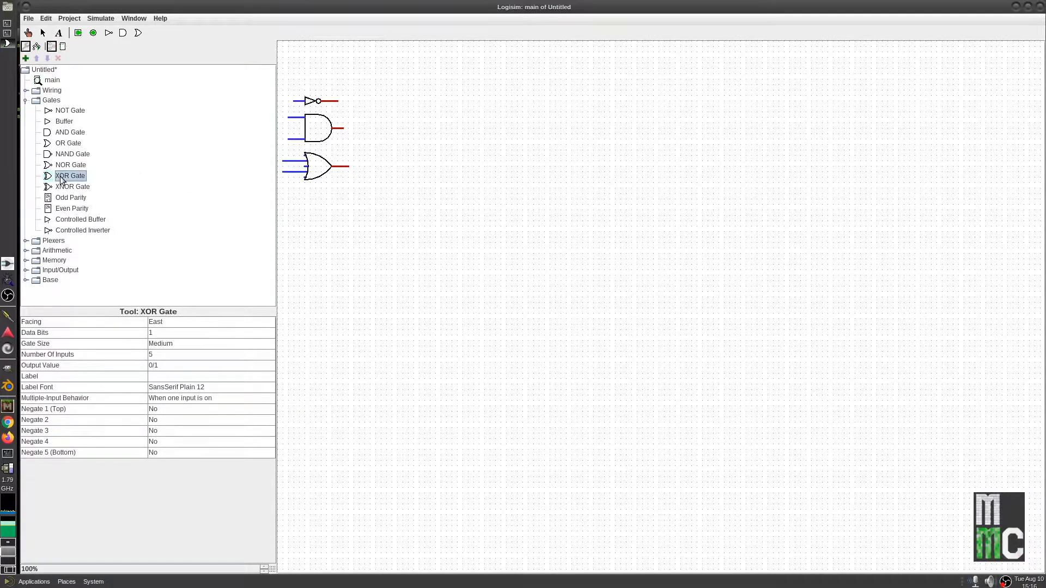
{"action": "left_click", "coordinate": [331, 208]}
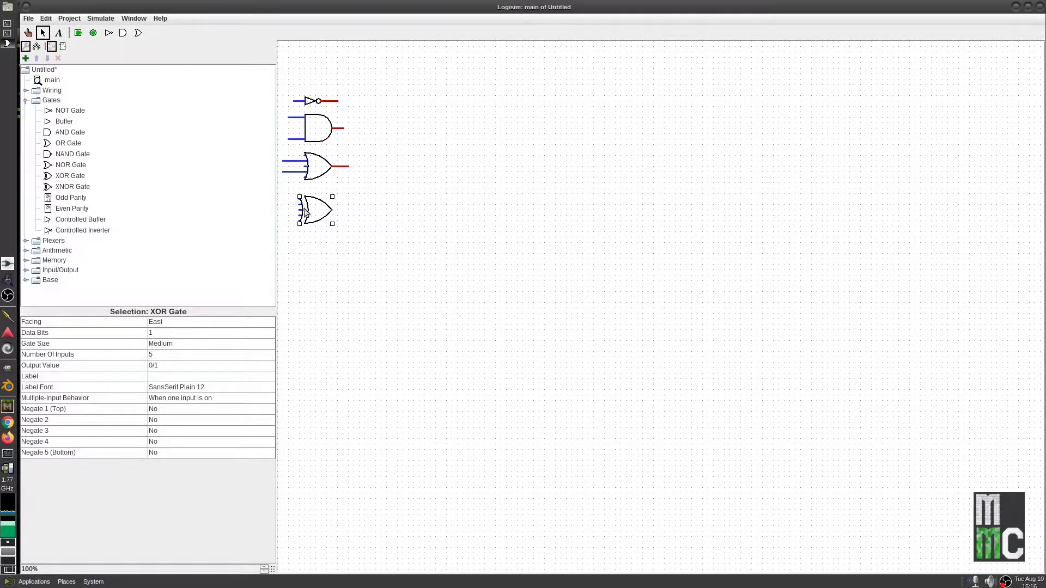
{"action": "left_click_drag", "start_coordinate": [288, 206], "coordinate": [288, 215]}
{"action": "left_click_drag", "start_coordinate": [353, 214], "coordinate": [354, 212]}
Step: Place a NAND gate beside the AND gate and draw wires from two of its inputs and its output
{"action": "left_click", "coordinate": [70, 154]}
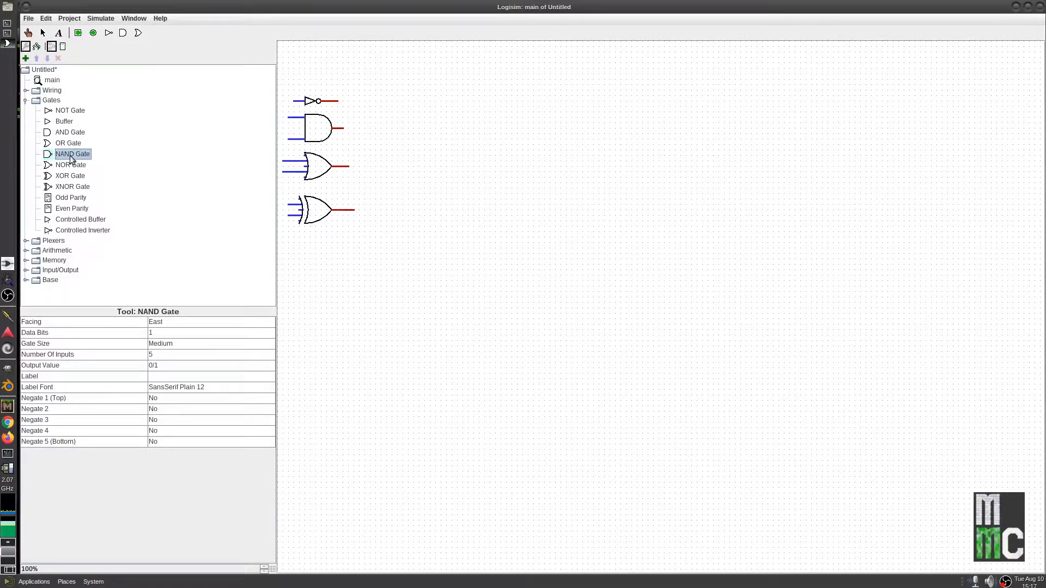
{"action": "left_click", "coordinate": [402, 129]}
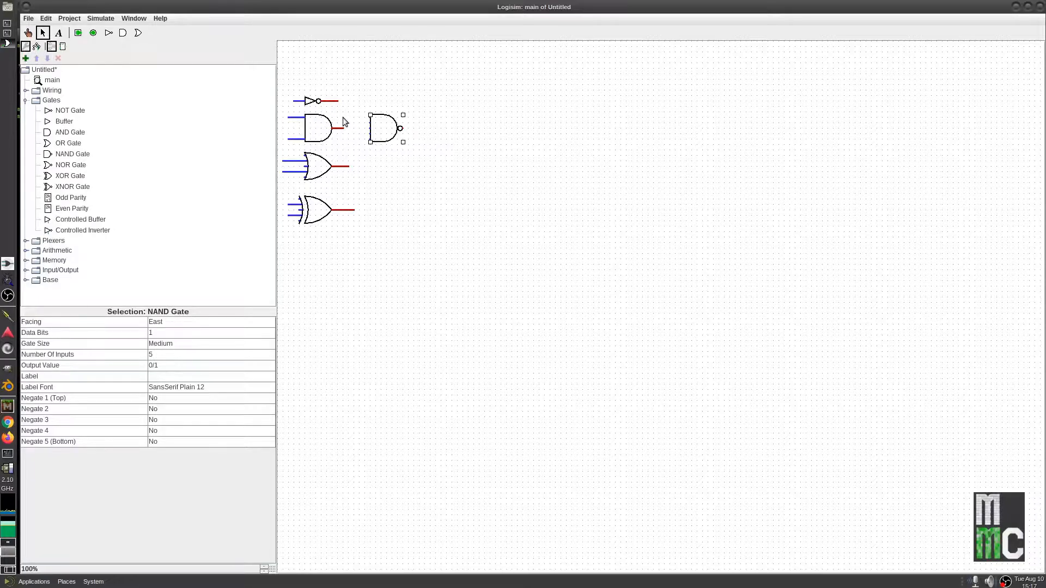
{"action": "left_click", "coordinate": [409, 122]}
{"action": "left_click_drag", "start_coordinate": [428, 123], "coordinate": [479, 123]}
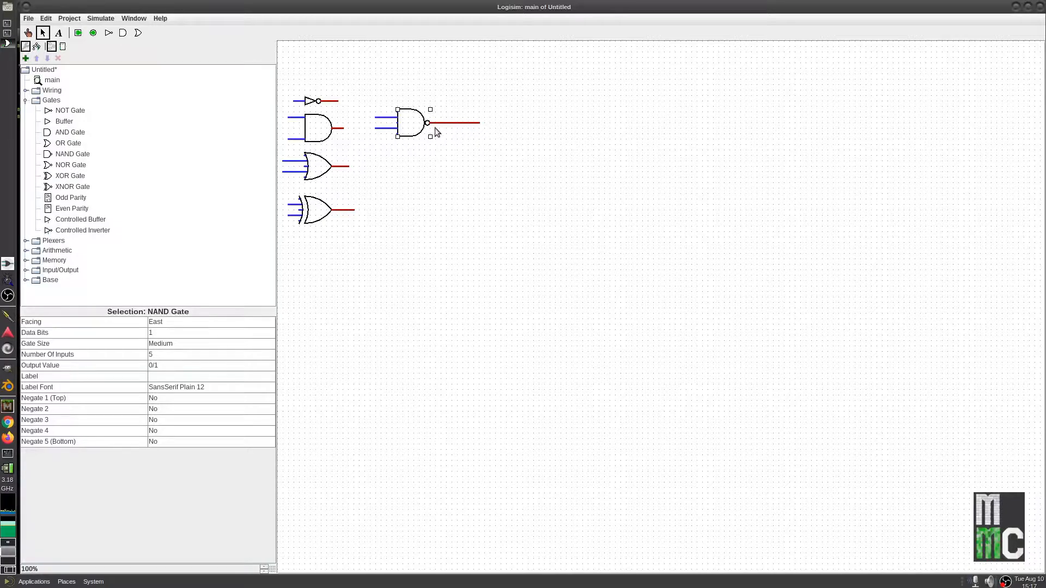
Step: Negate all five inputs of the OR gate by setting Negate 1 through Negate 5 to Yes
{"action": "left_click", "coordinate": [316, 136]}
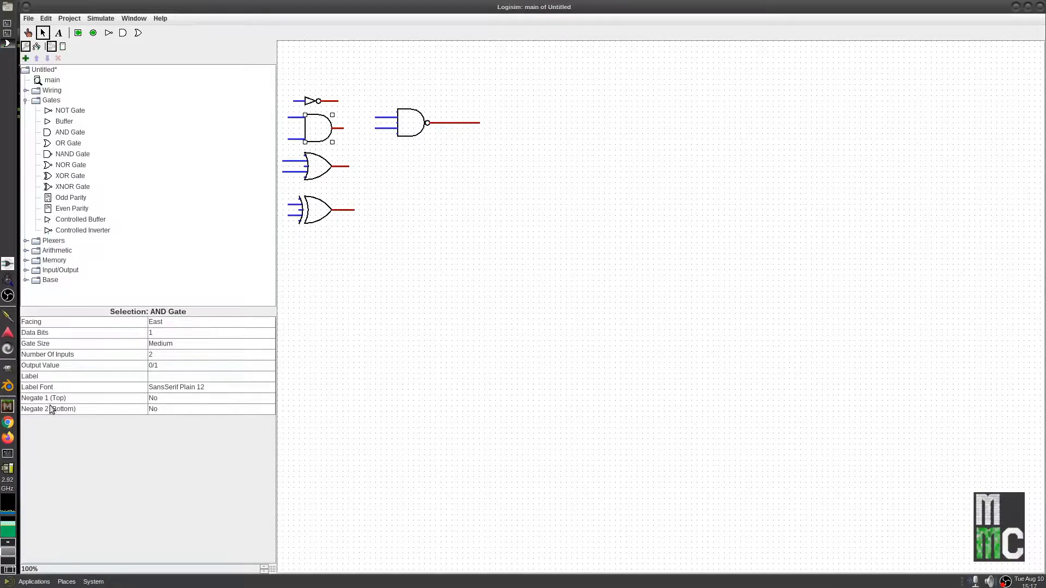
{"action": "left_click", "coordinate": [318, 173]}
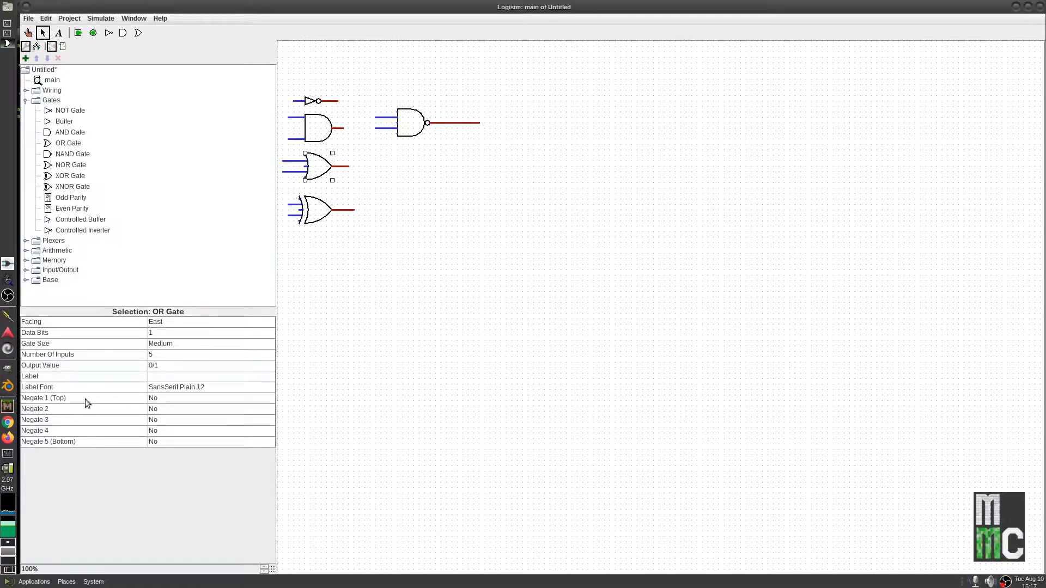
{"action": "left_click", "coordinate": [165, 400]}
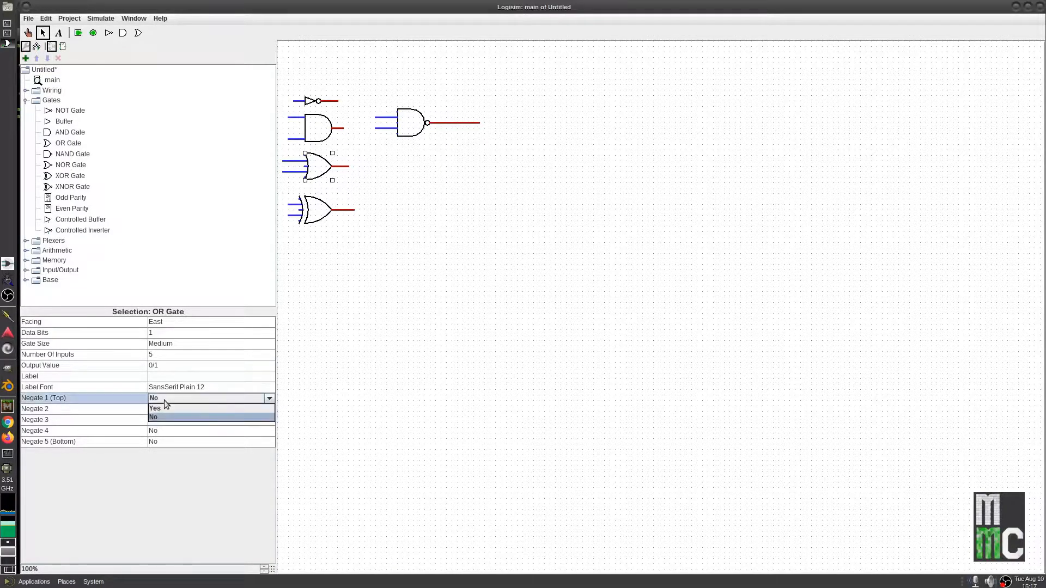
{"action": "left_click", "coordinate": [172, 410]}
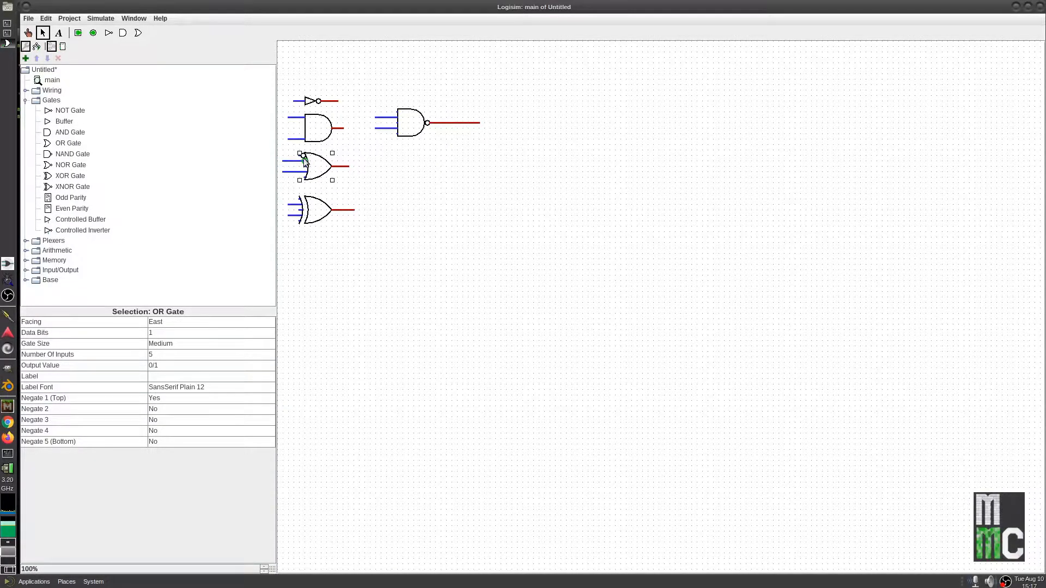
{"action": "left_click", "coordinate": [194, 410]}
{"action": "left_click", "coordinate": [194, 420]}
{"action": "left_click", "coordinate": [173, 416]}
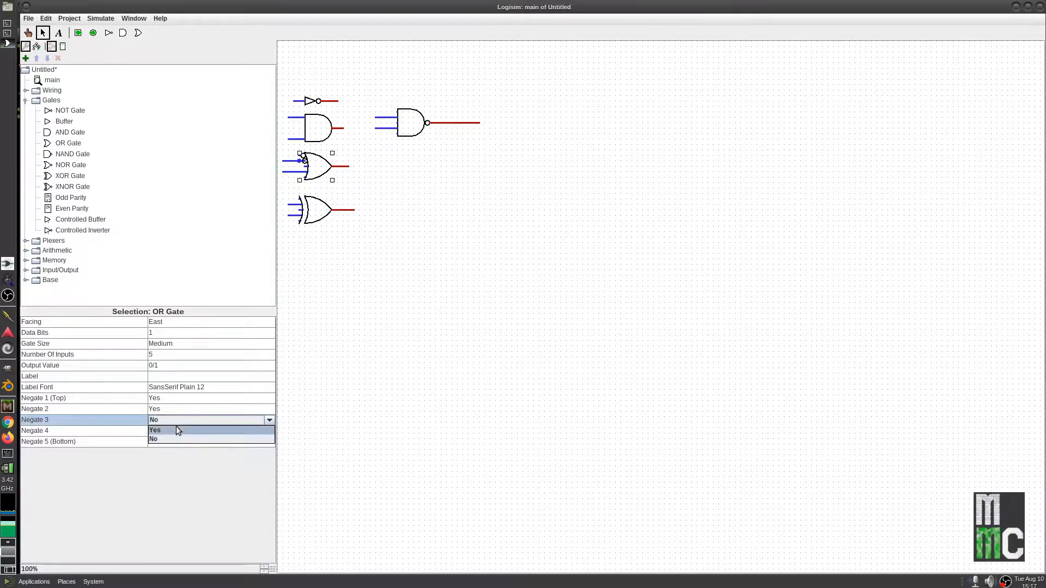
{"action": "left_click", "coordinate": [176, 426]}
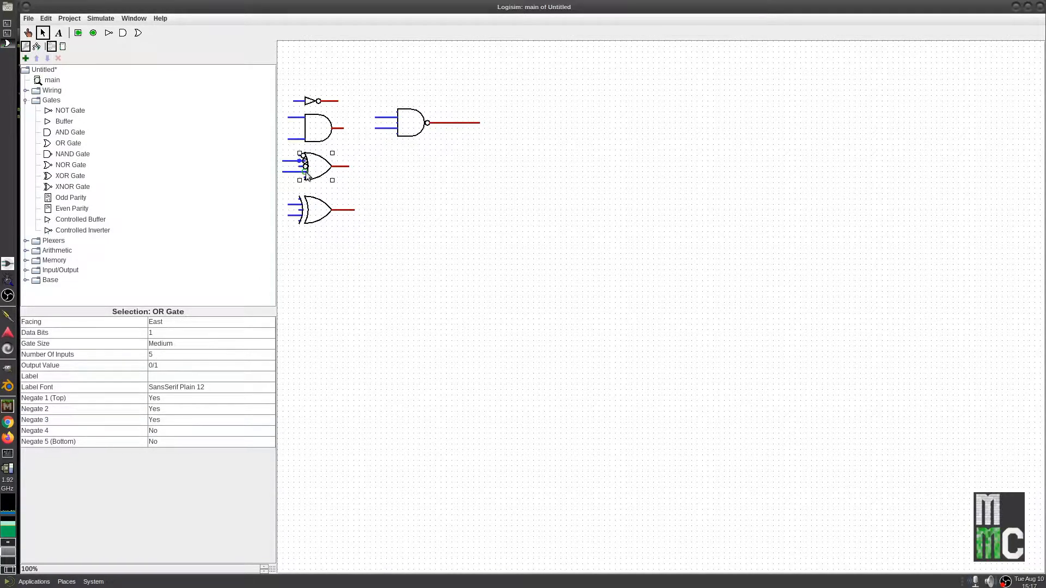
{"action": "left_click", "coordinate": [191, 432]}
{"action": "left_click", "coordinate": [190, 440]}
{"action": "left_click", "coordinate": [159, 442]}
{"action": "left_click", "coordinate": [165, 453]}
{"action": "left_click", "coordinate": [309, 103]}
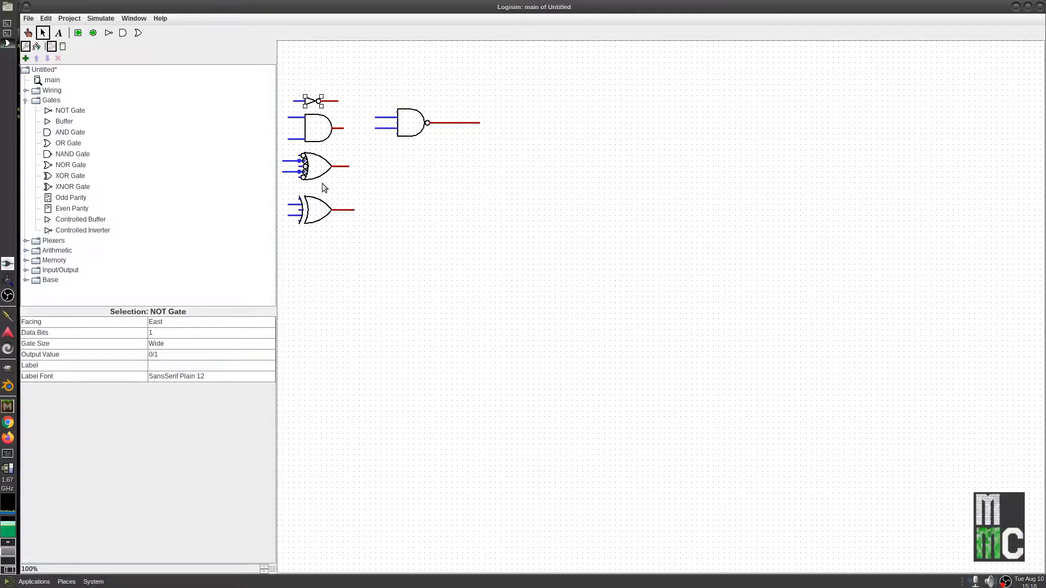
{"action": "left_click", "coordinate": [380, 203]}
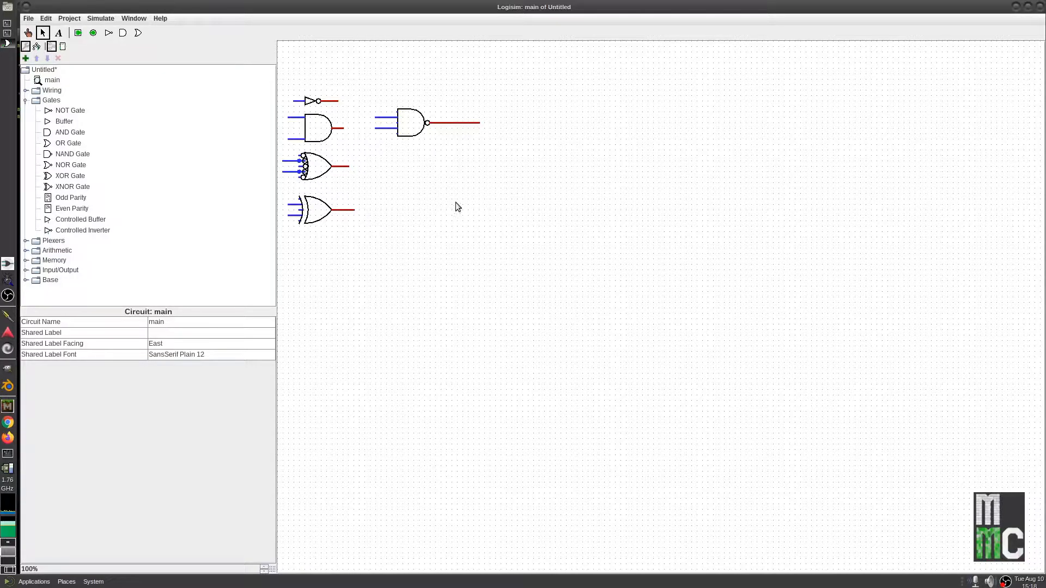
Step: Place an input pin on the empty canvas area above the gates
{"action": "left_click", "coordinate": [78, 34]}
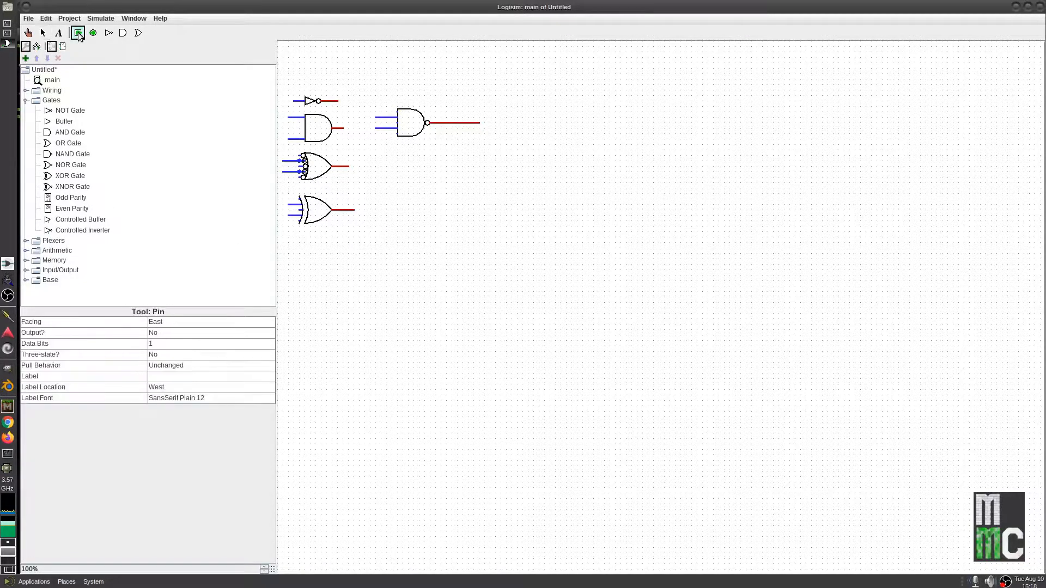
{"action": "left_click", "coordinate": [359, 62]}
{"action": "left_click", "coordinate": [363, 72]}
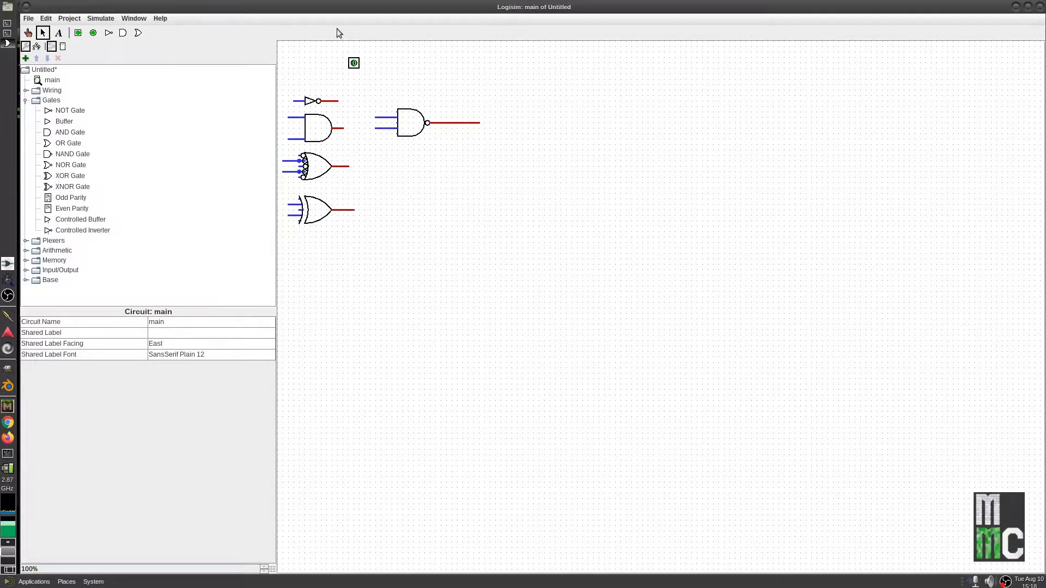
Step: Set the input pin's facing to South and wire it to the NAND gate's upper input
{"action": "left_click", "coordinate": [354, 64]}
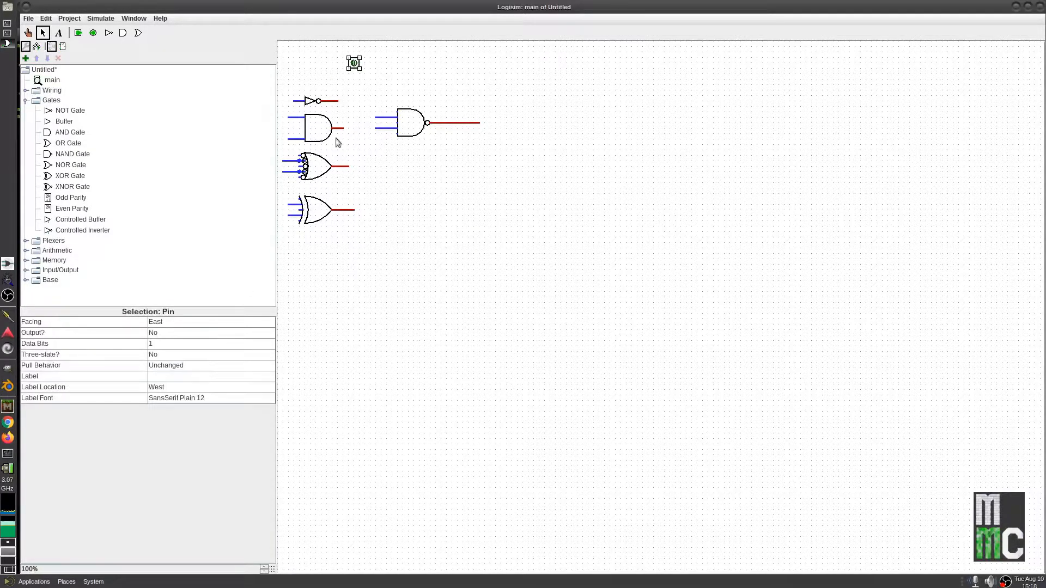
{"action": "left_click", "coordinate": [173, 324]}
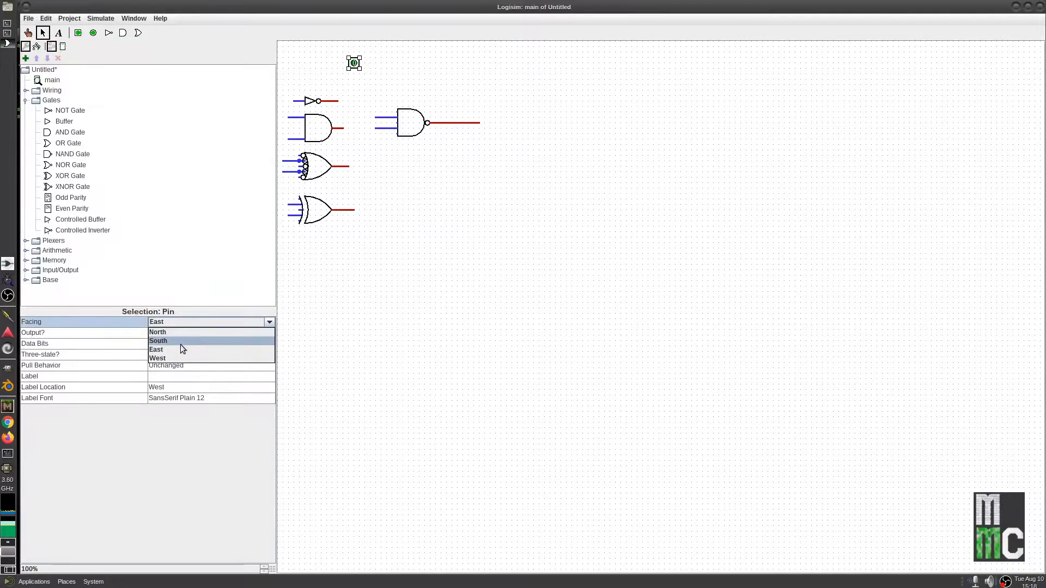
{"action": "left_click", "coordinate": [181, 342]}
{"action": "left_click", "coordinate": [354, 237]}
{"action": "left_click_drag", "start_coordinate": [359, 63], "coordinate": [376, 116]}
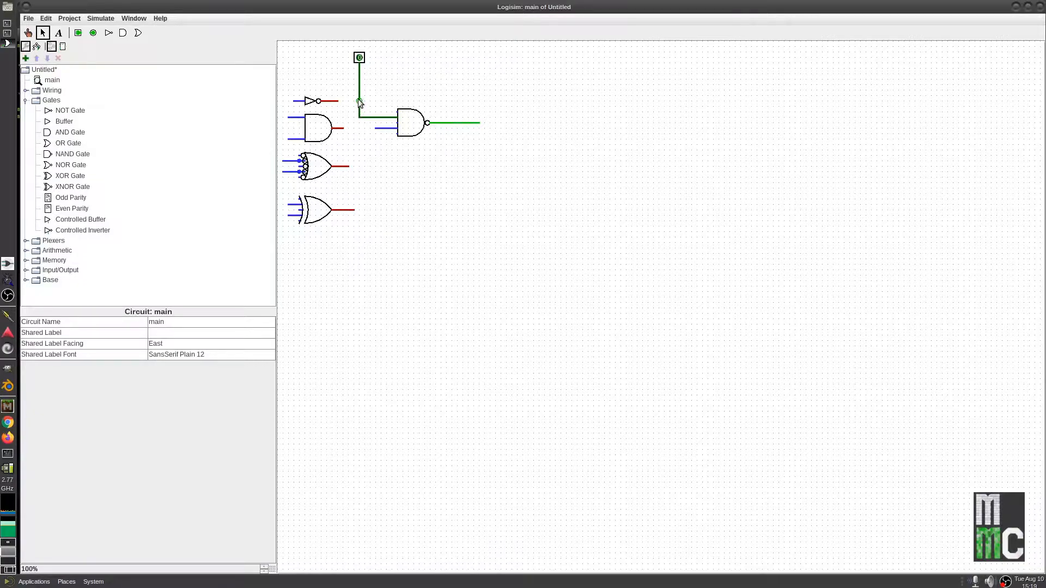
Step: Probe the input pin's wire for its value and branch that wire to the AND gate's lower input
{"action": "left_click", "coordinate": [28, 33]}
{"action": "left_click", "coordinate": [359, 84]}
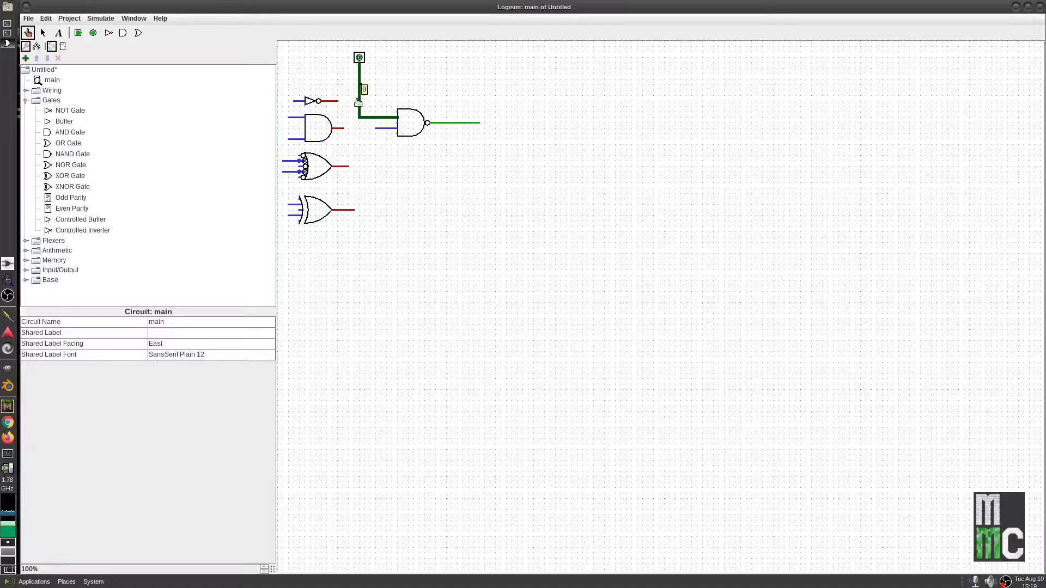
{"action": "left_click", "coordinate": [45, 34]}
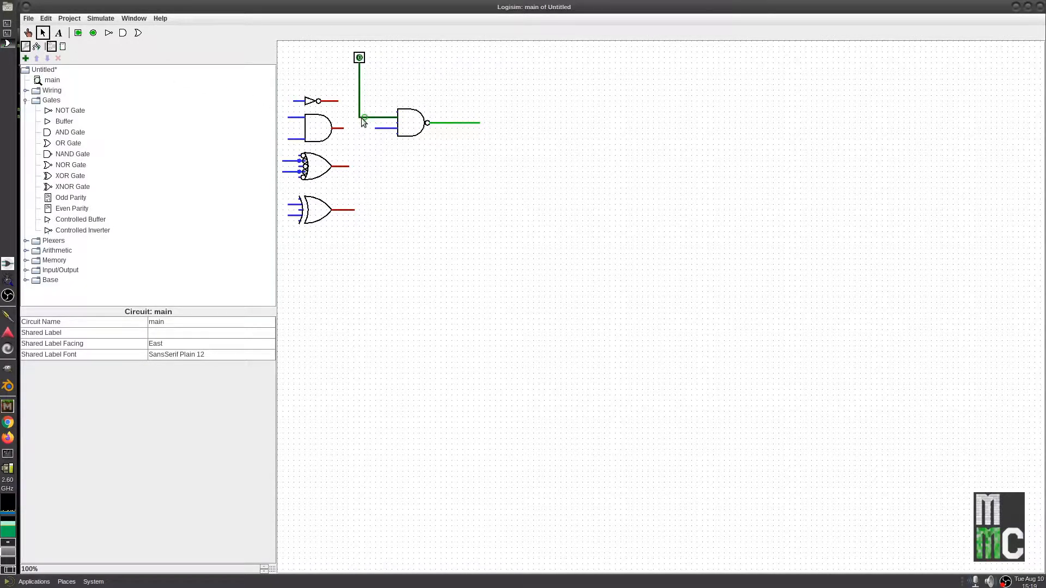
{"action": "left_click_drag", "start_coordinate": [336, 151], "coordinate": [288, 139]}
Step: Test the upper input pin by switching it to 1 and back to 0, probing its wire's value
{"action": "left_click", "coordinate": [28, 33]}
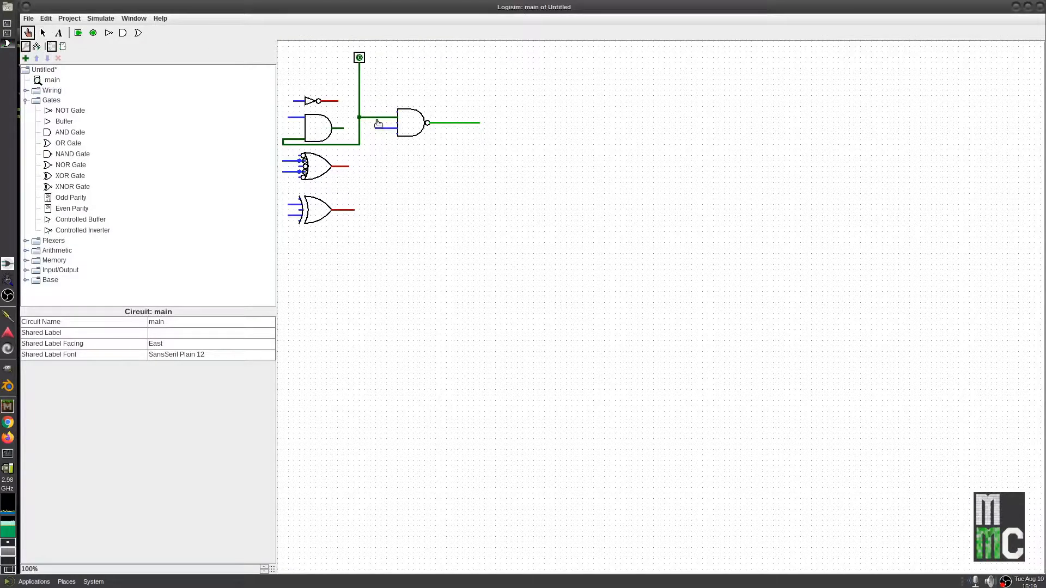
{"action": "left_click", "coordinate": [359, 89]}
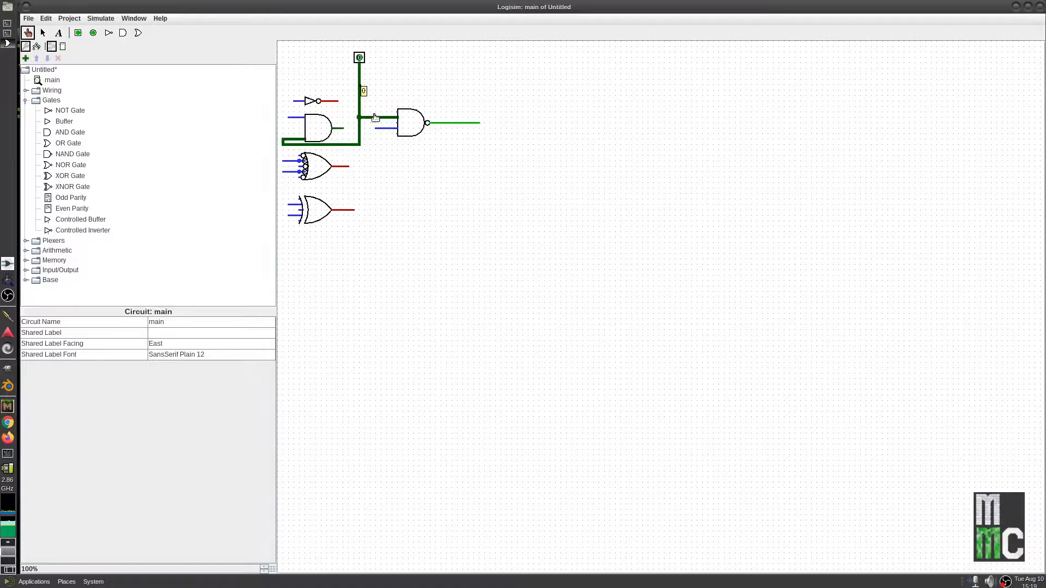
{"action": "left_click", "coordinate": [359, 57]}
{"action": "left_click", "coordinate": [360, 58]}
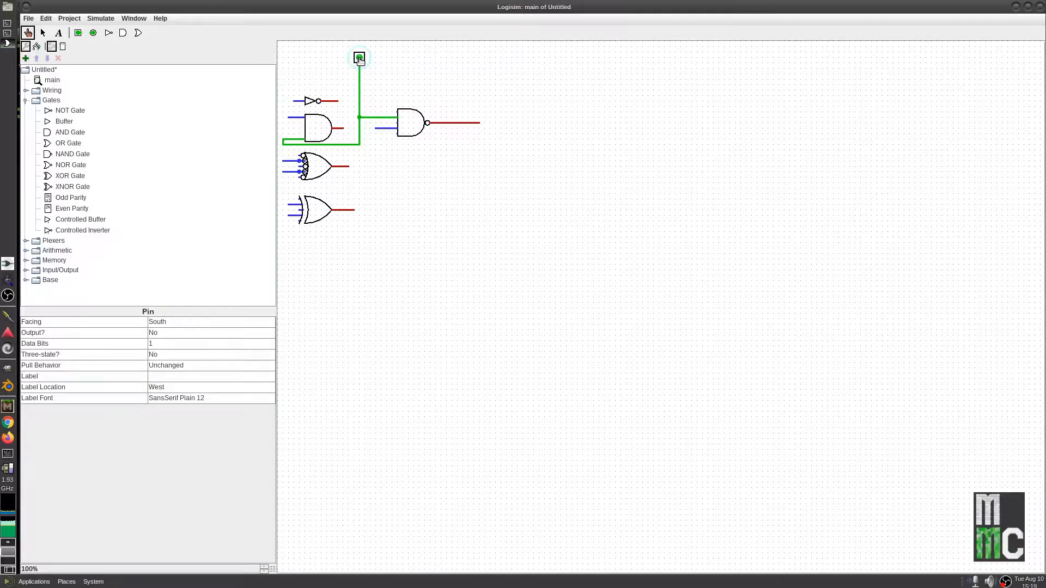
{"action": "left_click", "coordinate": [360, 107]}
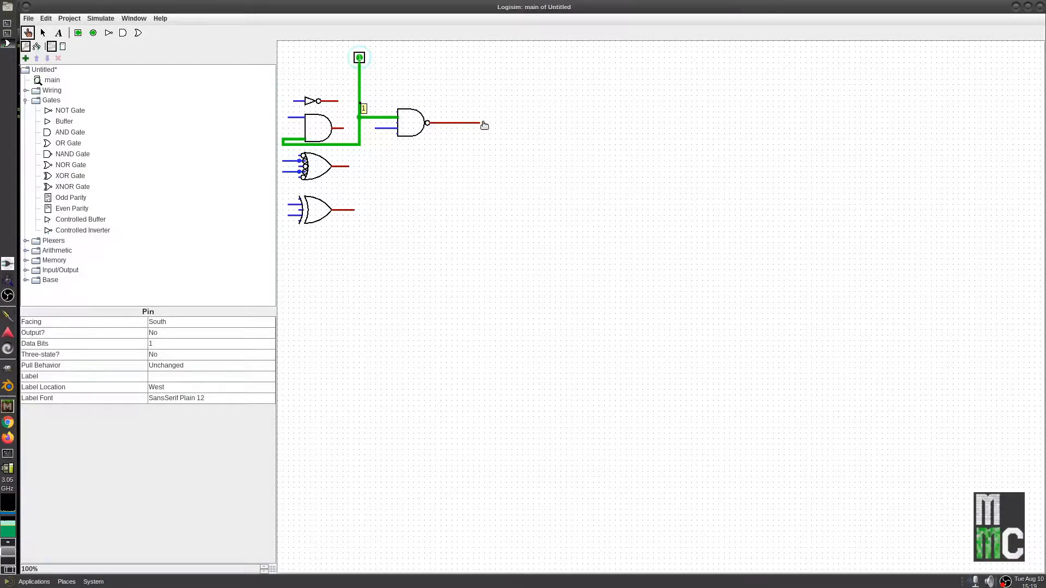
{"action": "left_click", "coordinate": [360, 58]}
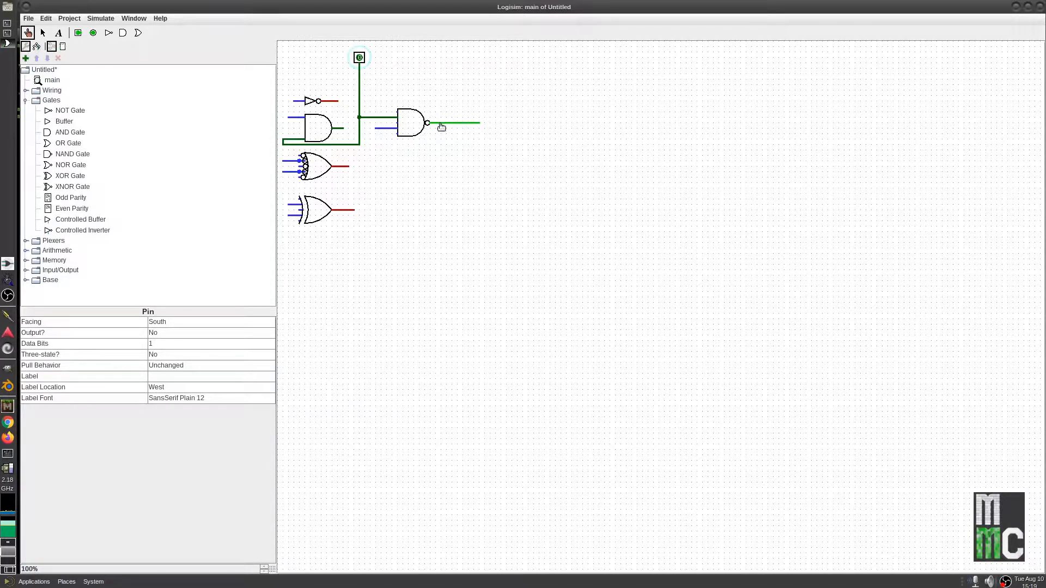
Step: Add a North-facing input pin below the NAND gate and wire it to the NAND's lower input and the AND's upper input
{"action": "left_click", "coordinate": [78, 33]}
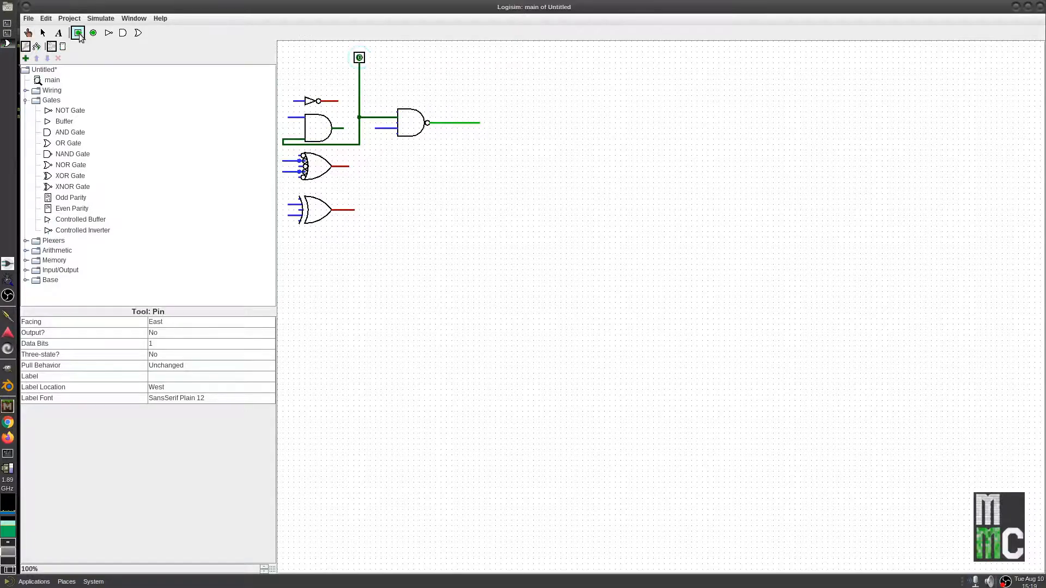
{"action": "left_click", "coordinate": [379, 187]}
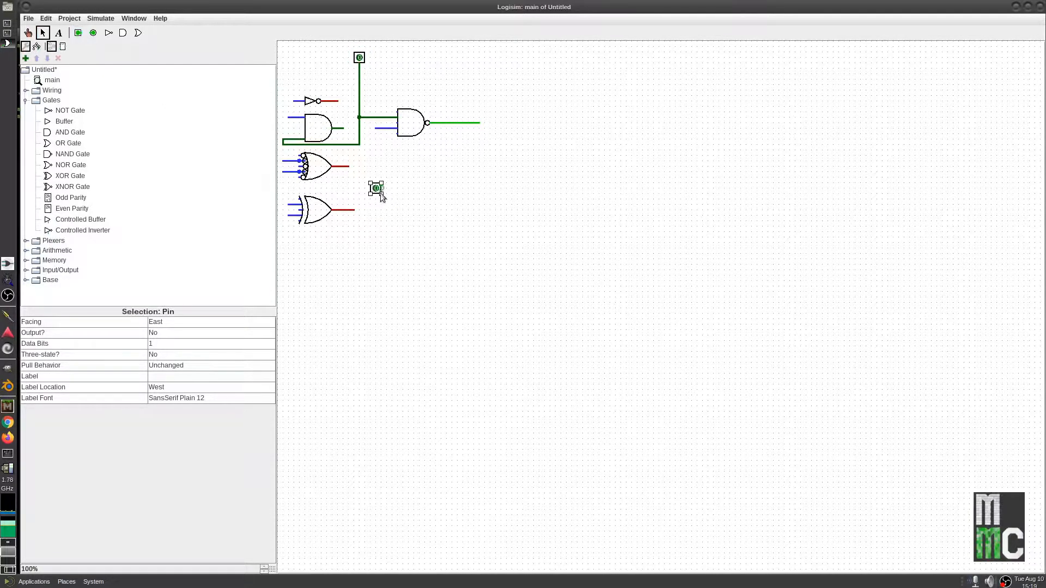
{"action": "left_click", "coordinate": [162, 323]}
{"action": "left_click", "coordinate": [167, 333]}
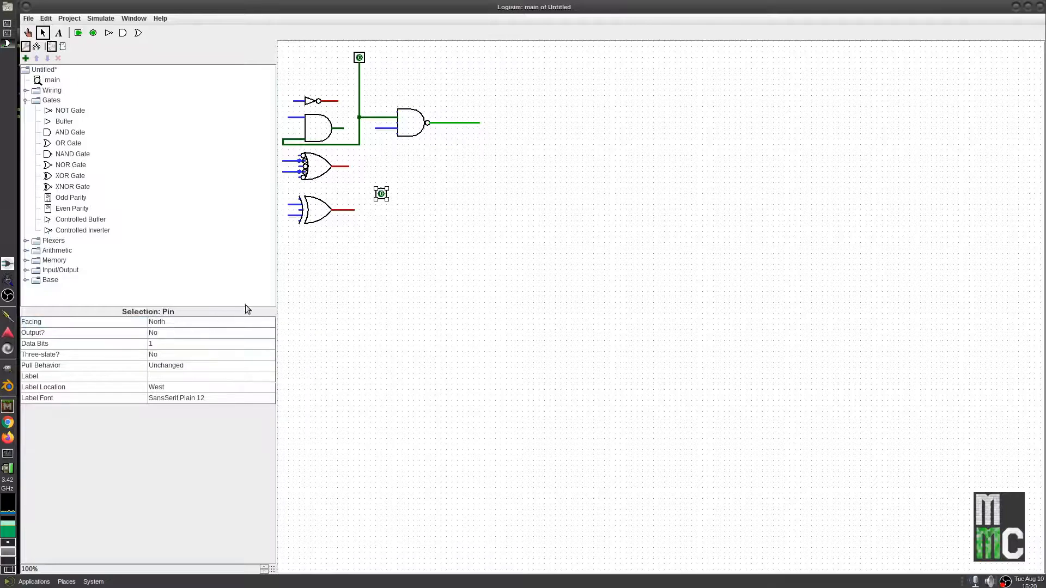
{"action": "left_click", "coordinate": [377, 239]}
{"action": "left_click_drag", "start_coordinate": [380, 187], "coordinate": [384, 131]}
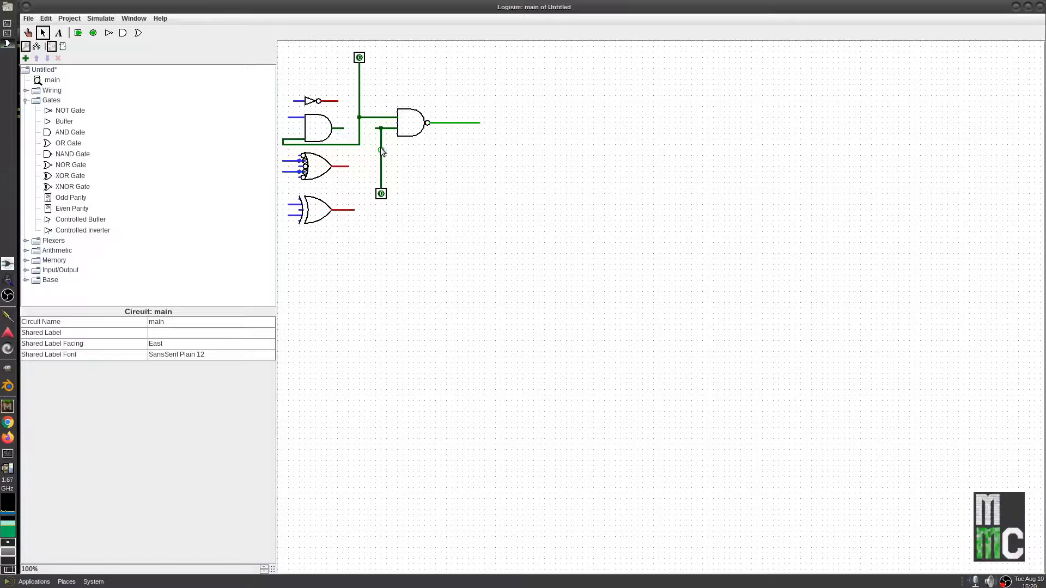
{"action": "mouse_move", "coordinate": [335, 149]}
{"action": "left_mouse_down"}
{"action": "mouse_move", "coordinate": [294, 150]}
{"action": "mouse_move", "coordinate": [294, 117]}
{"action": "left_mouse_up"}
Step: Set both input pins to 1 to test the AND and NAND gate outputs
{"action": "left_click", "coordinate": [29, 32]}
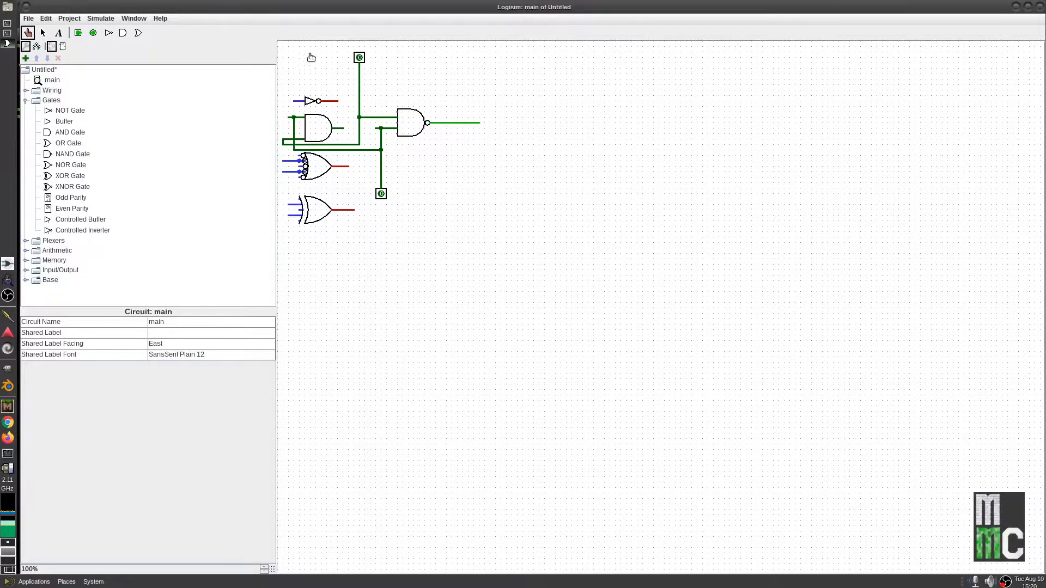
{"action": "left_click", "coordinate": [359, 58]}
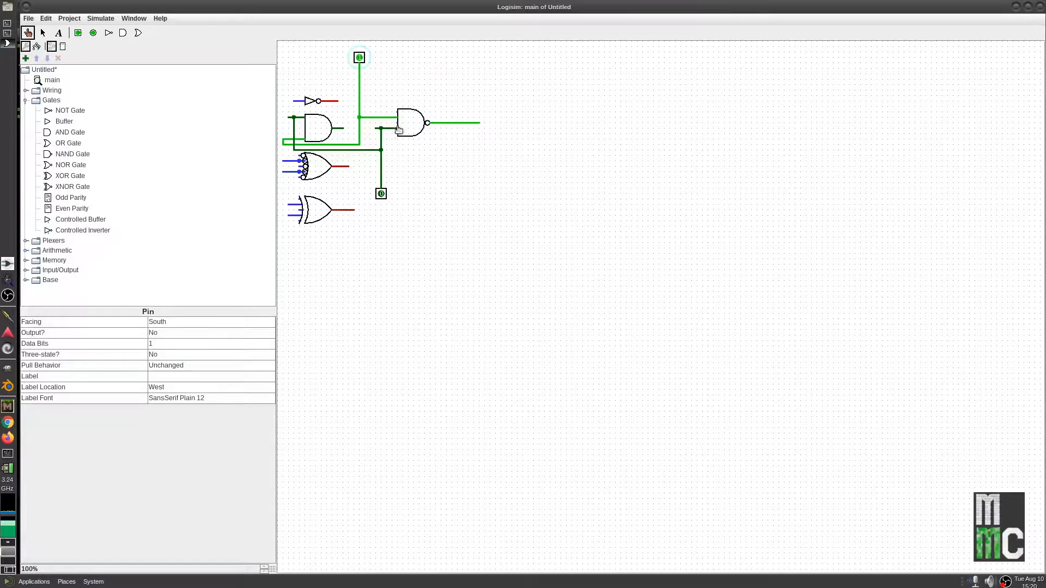
{"action": "left_click", "coordinate": [380, 196]}
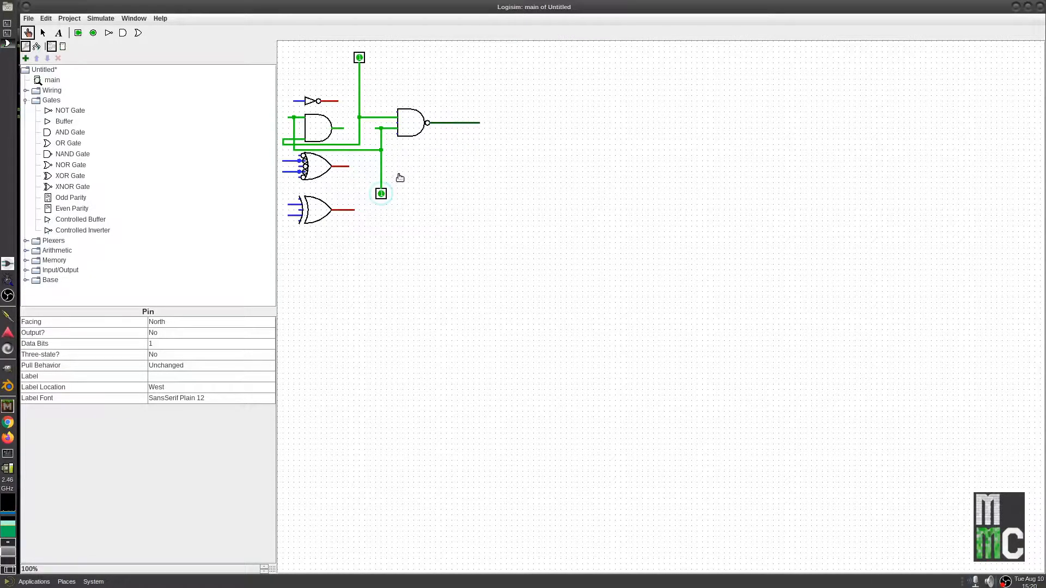
Step: Place an LED at the end of the NAND gate's output wire, with its facing set to West
{"action": "left_click", "coordinate": [26, 270]}
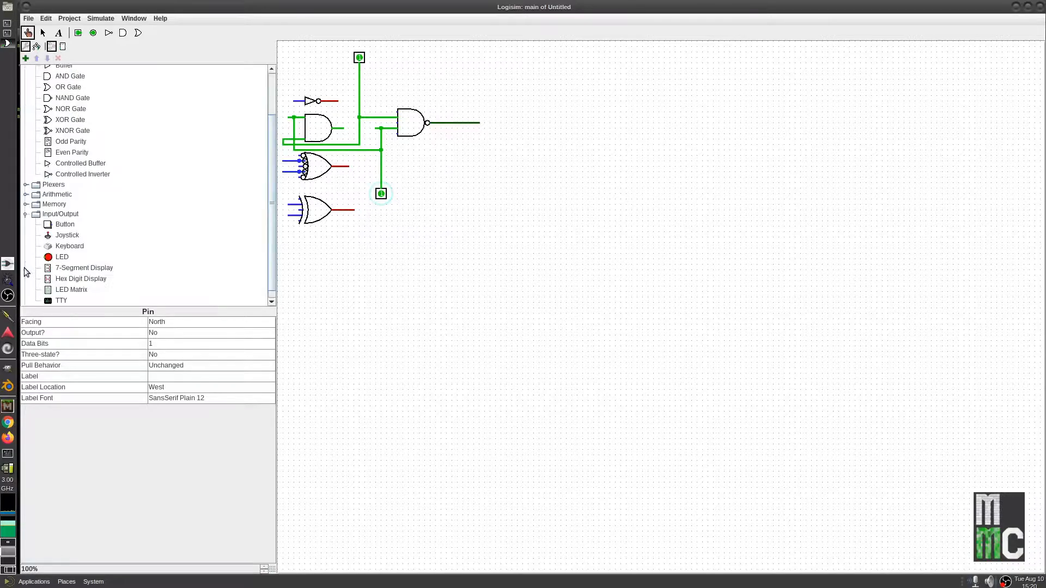
{"action": "left_click", "coordinate": [60, 258]}
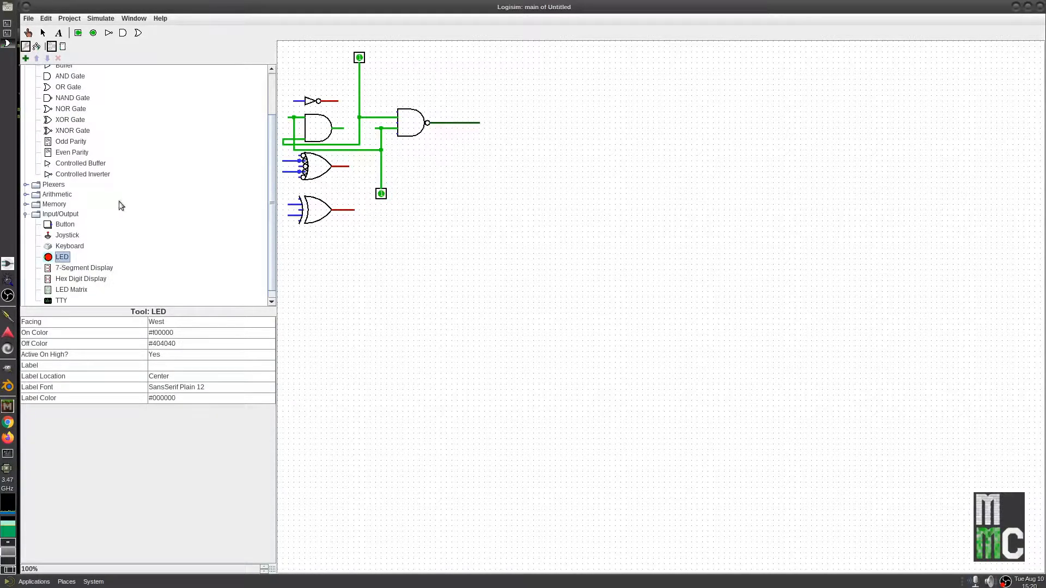
{"action": "left_click", "coordinate": [485, 123]}
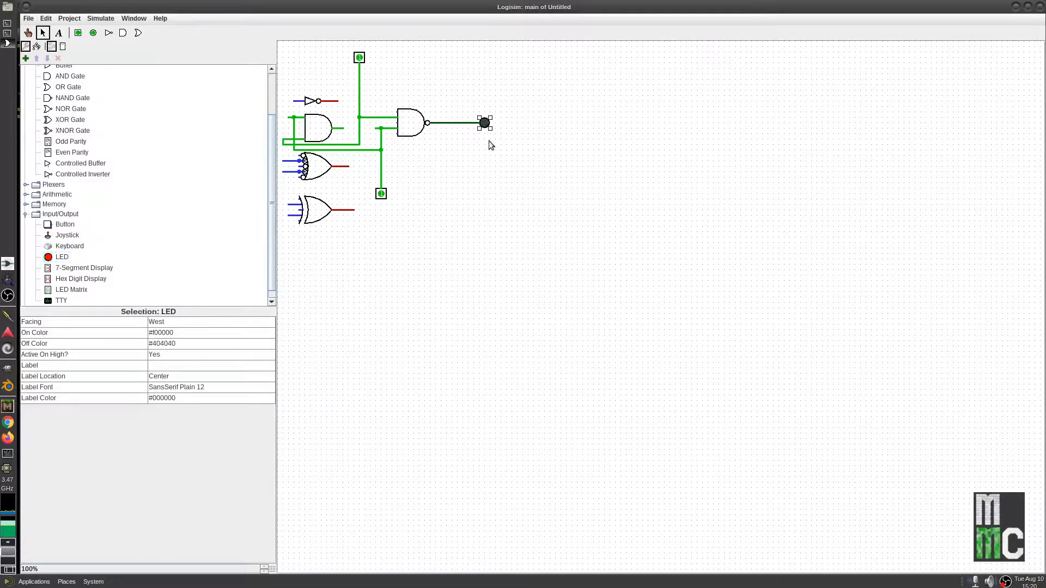
{"action": "left_click", "coordinate": [178, 322]}
{"action": "left_click", "coordinate": [175, 357]}
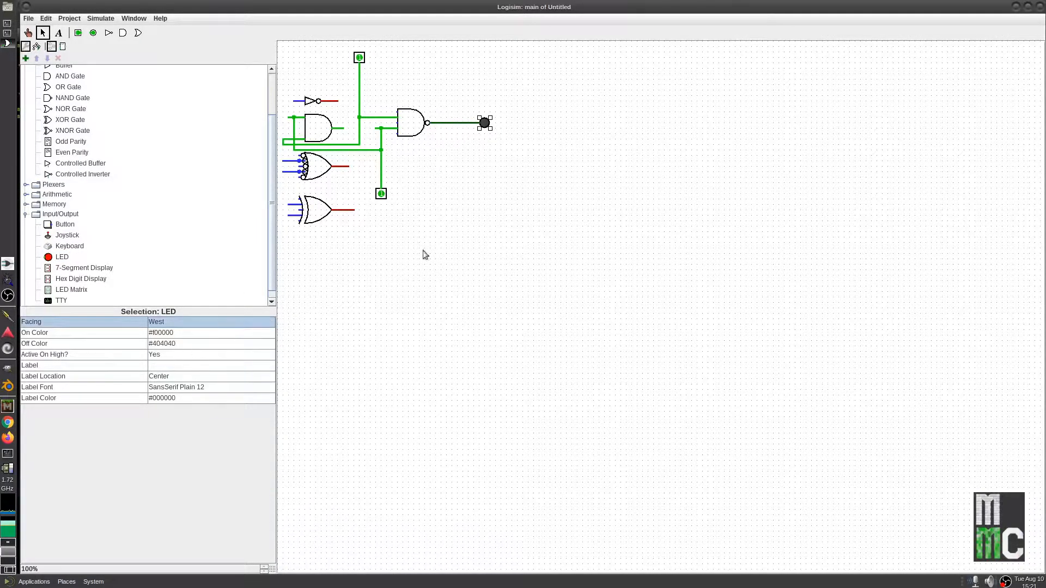
{"action": "left_click", "coordinate": [476, 150]}
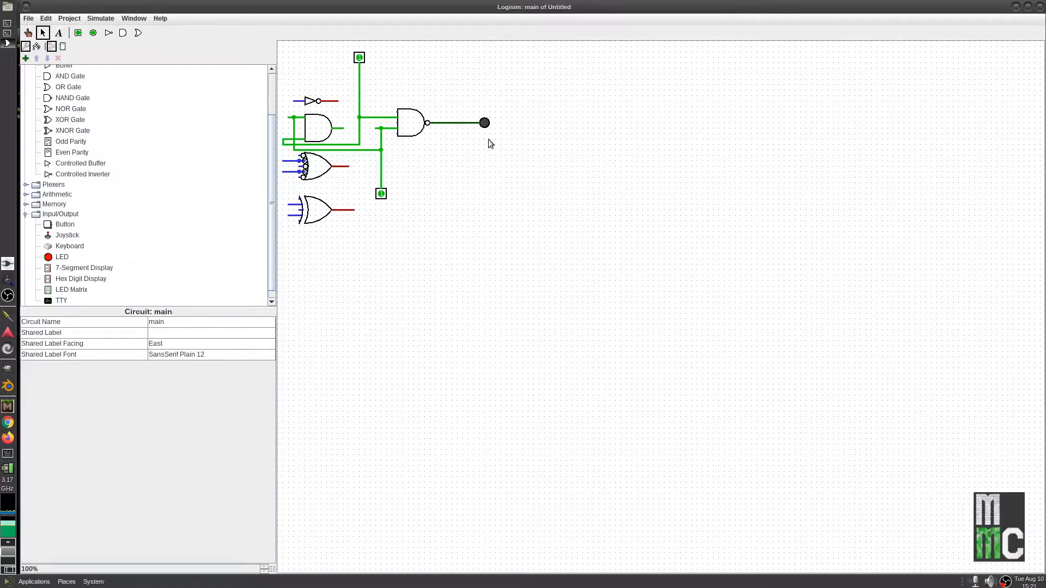
Step: Set both input pins to 0 to test the LED on the NAND output
{"action": "left_click", "coordinate": [28, 33]}
{"action": "left_click", "coordinate": [359, 60]}
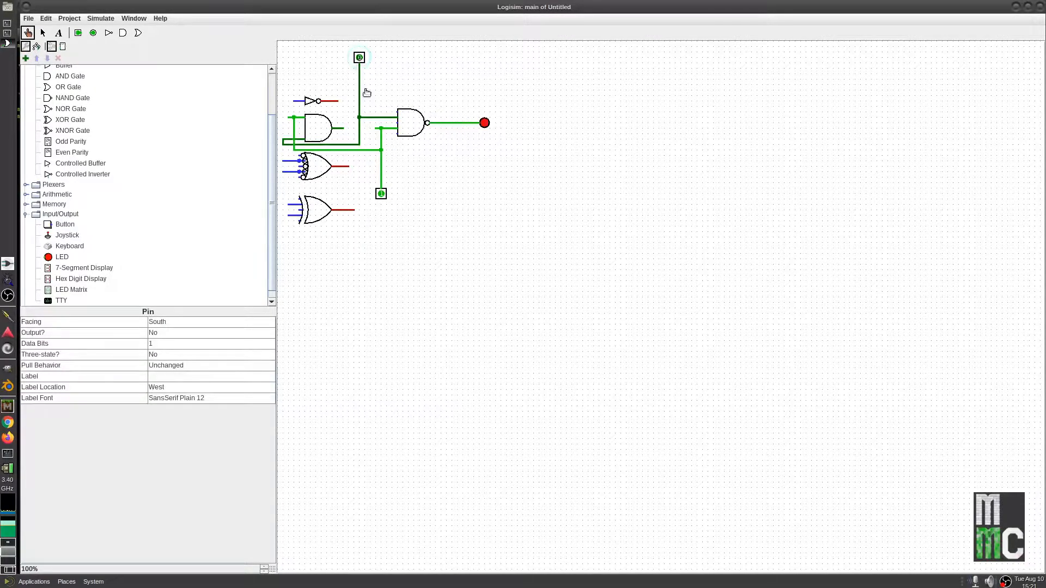
{"action": "left_click", "coordinate": [382, 196]}
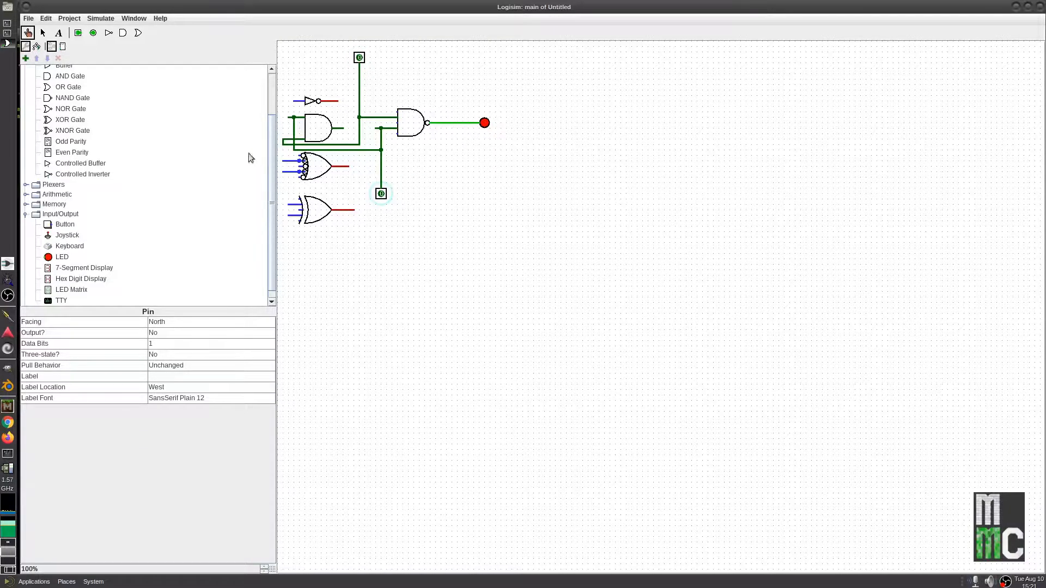
Step: Place an LED at the AND gate's output and set both input pins to 1
{"action": "left_click", "coordinate": [62, 257]}
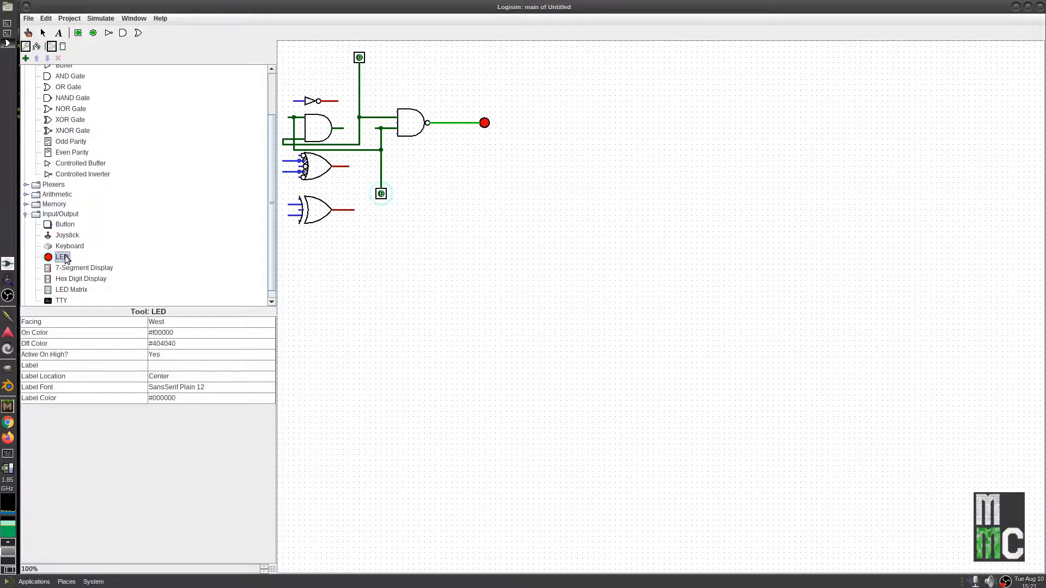
{"action": "left_click", "coordinate": [344, 129]}
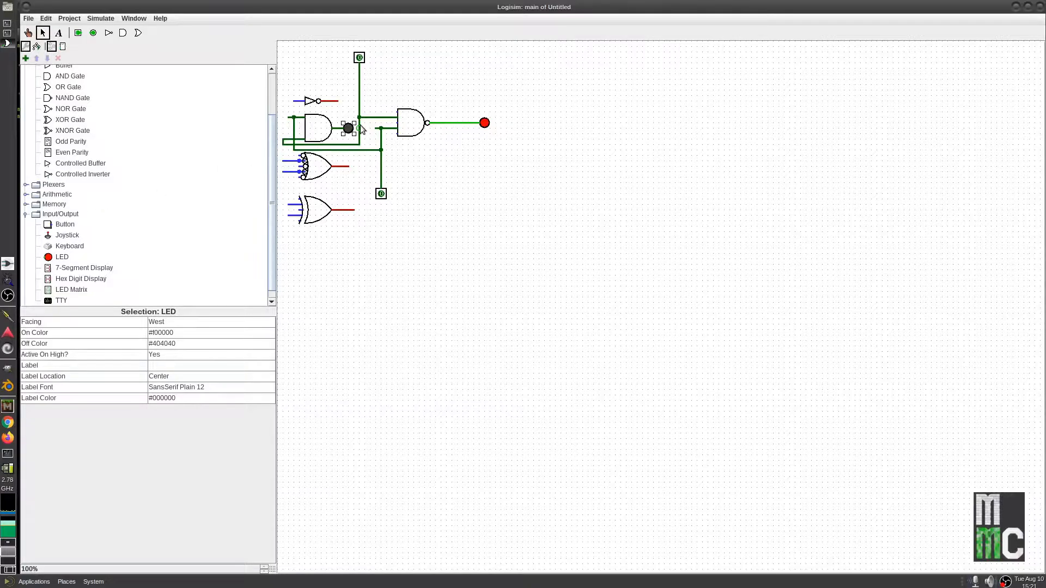
{"action": "left_click", "coordinate": [27, 33]}
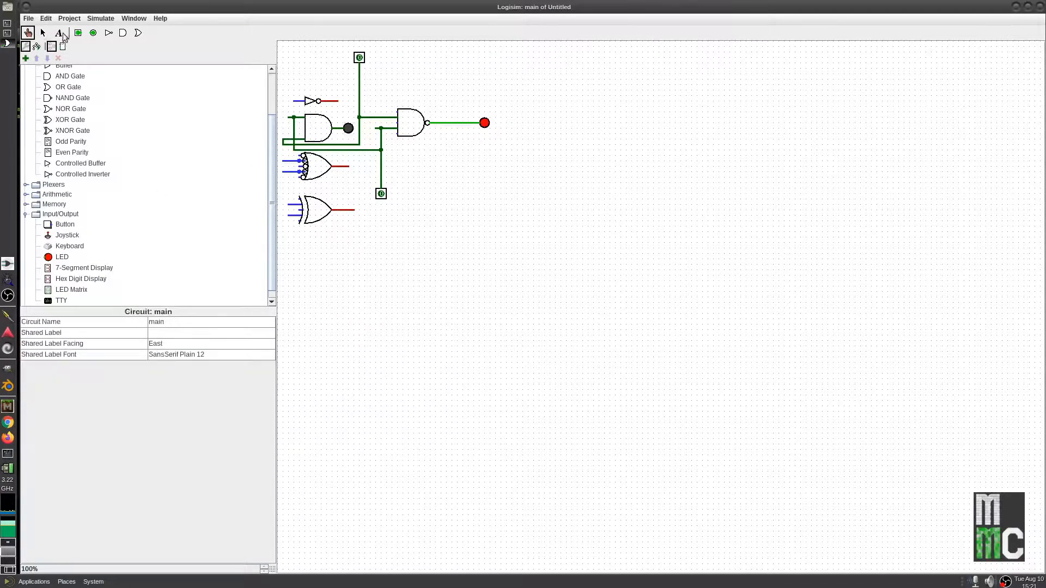
{"action": "left_click", "coordinate": [361, 59]}
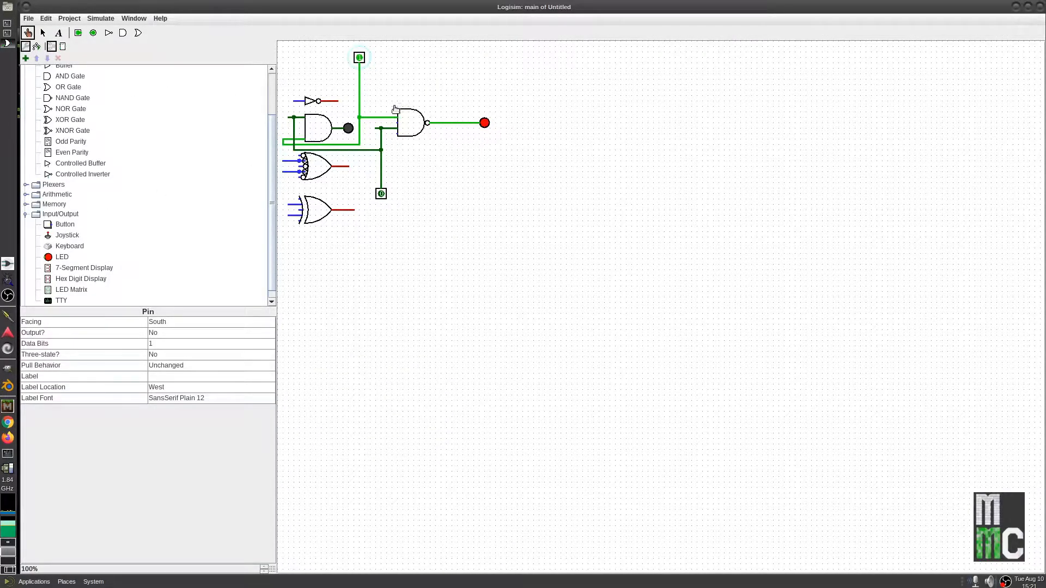
{"action": "left_click", "coordinate": [381, 194]}
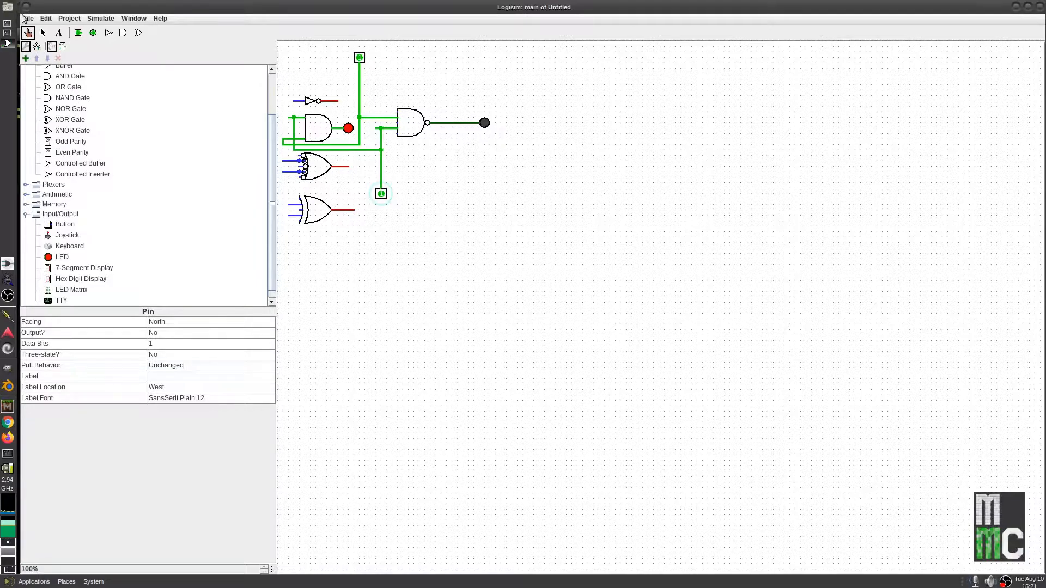
Step: Start a new project and expand its Gates library
{"action": "left_click", "coordinate": [22, 18]}
{"action": "left_click", "coordinate": [50, 30]}
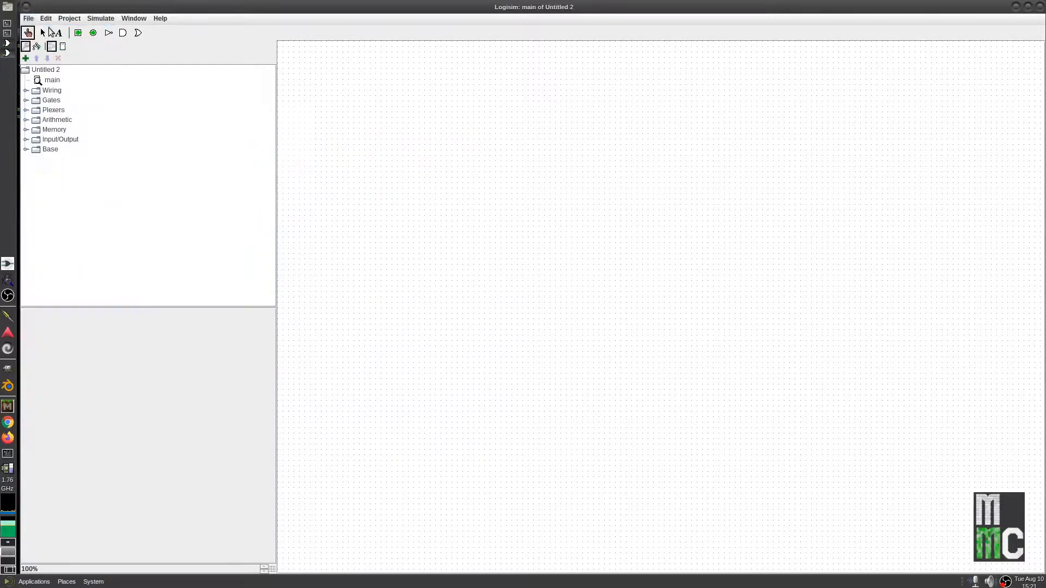
{"action": "double_click", "coordinate": [34, 101]}
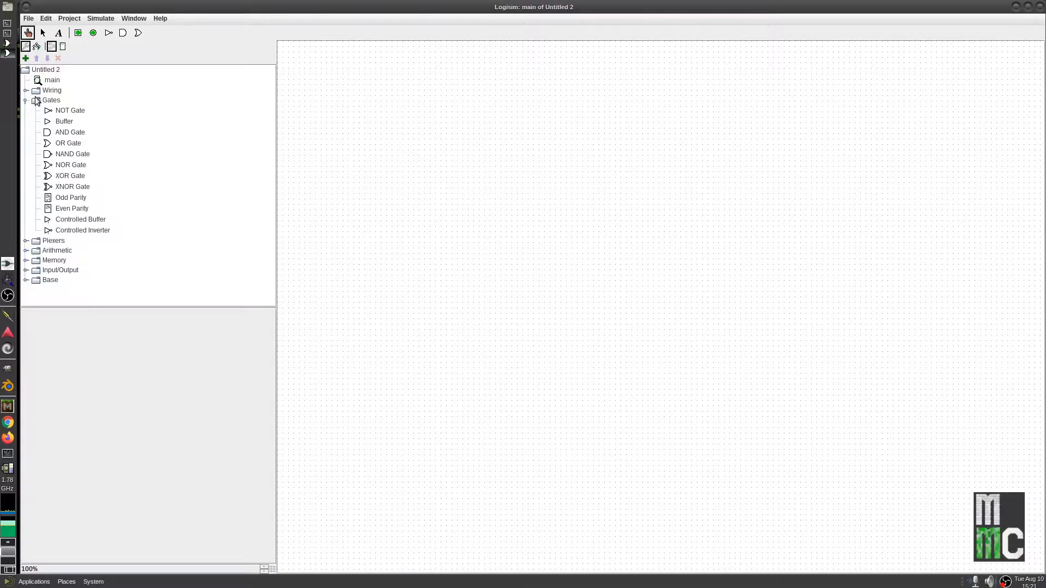
Step: Place a South-facing input pin near the canvas's upper-left corner and draw a long vertical wire down from it
{"action": "left_click", "coordinate": [78, 35]}
{"action": "left_click", "coordinate": [157, 323]}
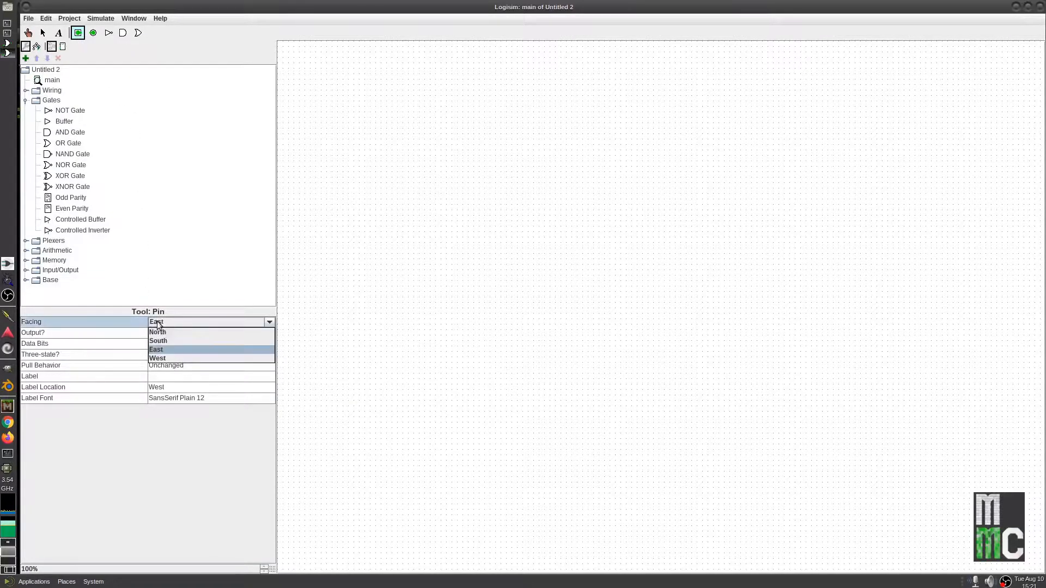
{"action": "left_click", "coordinate": [179, 341]}
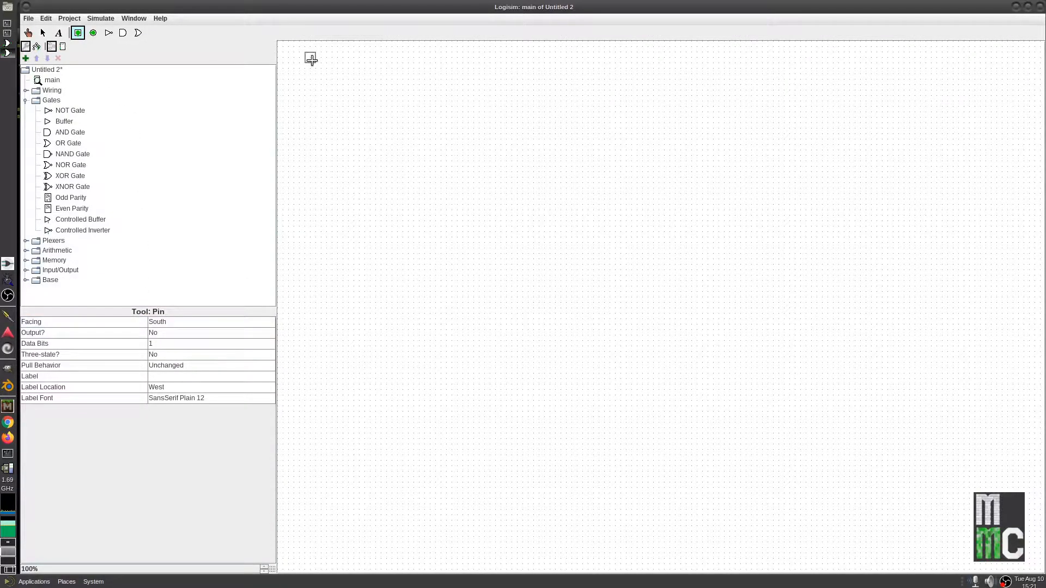
{"action": "left_click", "coordinate": [310, 59]}
{"action": "left_click_drag", "start_coordinate": [308, 64], "coordinate": [312, 299]}
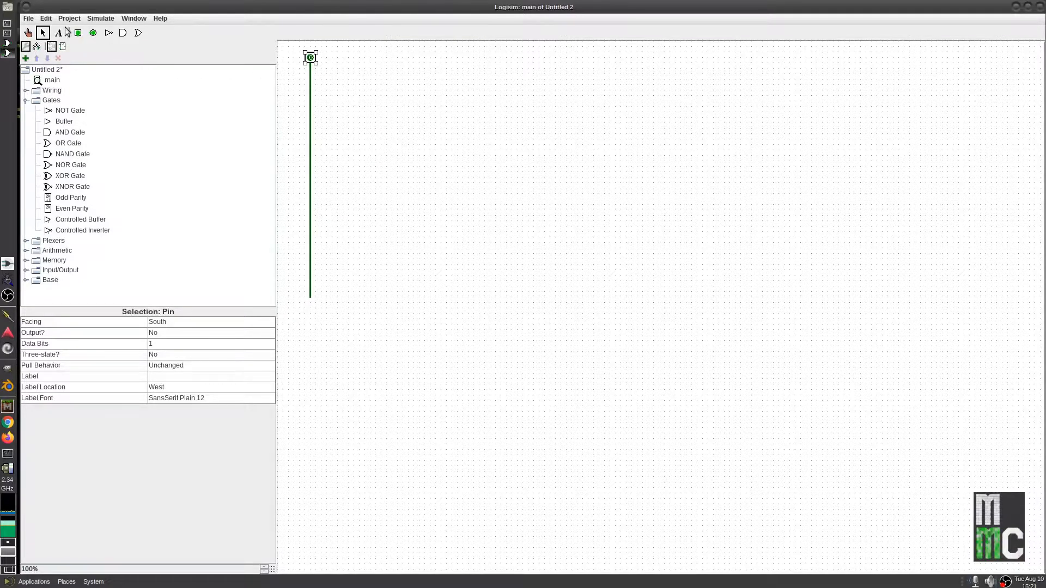
Step: Place a South-facing NOT gate fed by the input pin's wire and draw a wire down from its output, parallel to the first
{"action": "left_click", "coordinate": [108, 32]}
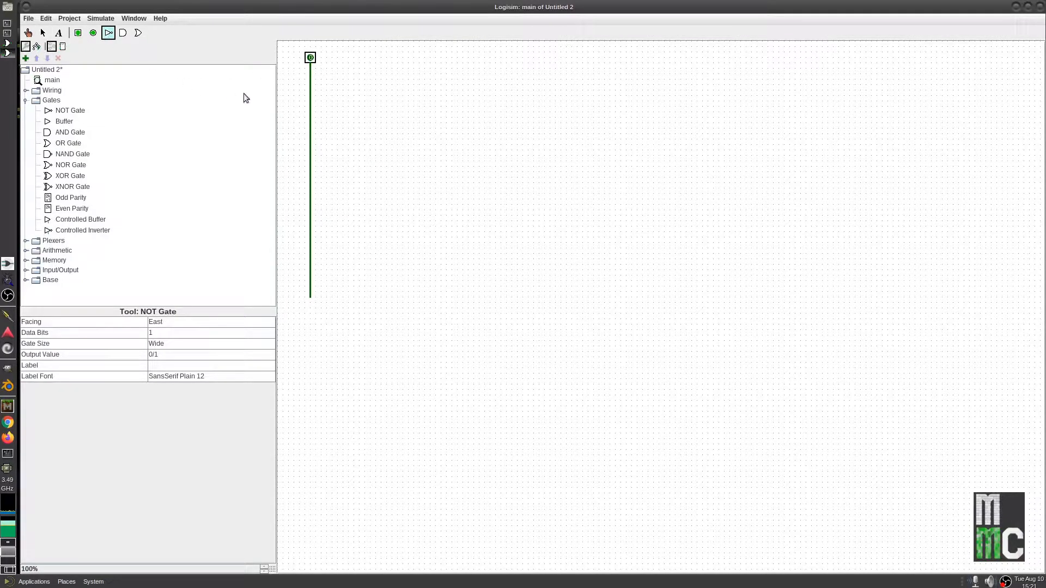
{"action": "left_click", "coordinate": [190, 325]}
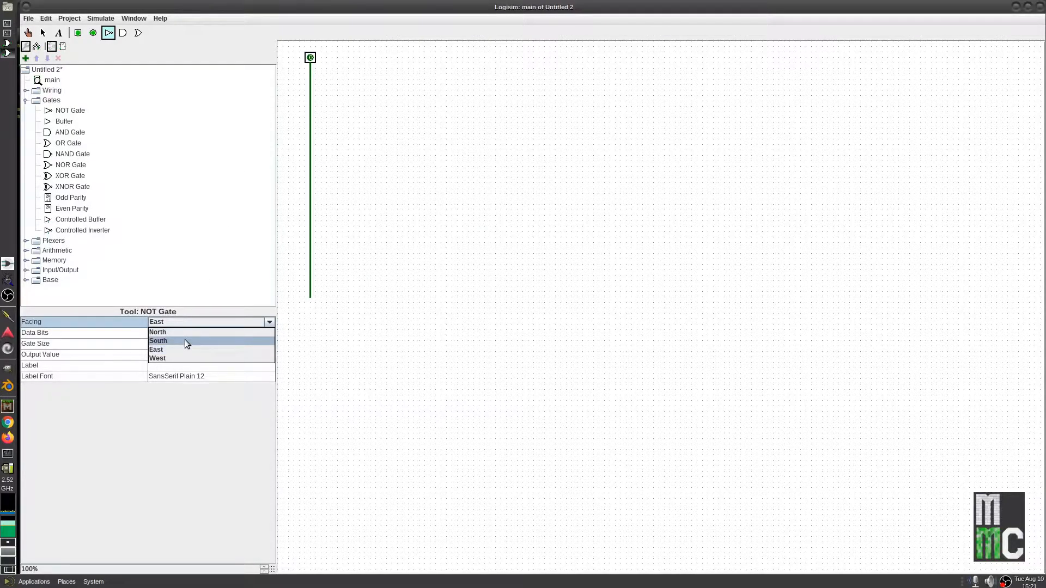
{"action": "left_click", "coordinate": [185, 340]}
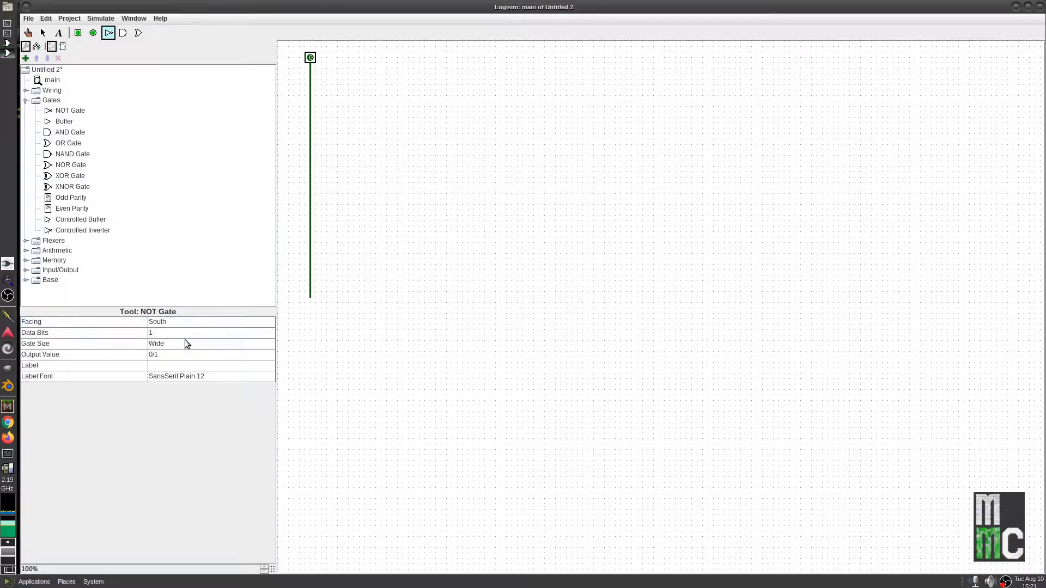
{"action": "left_click", "coordinate": [315, 87]}
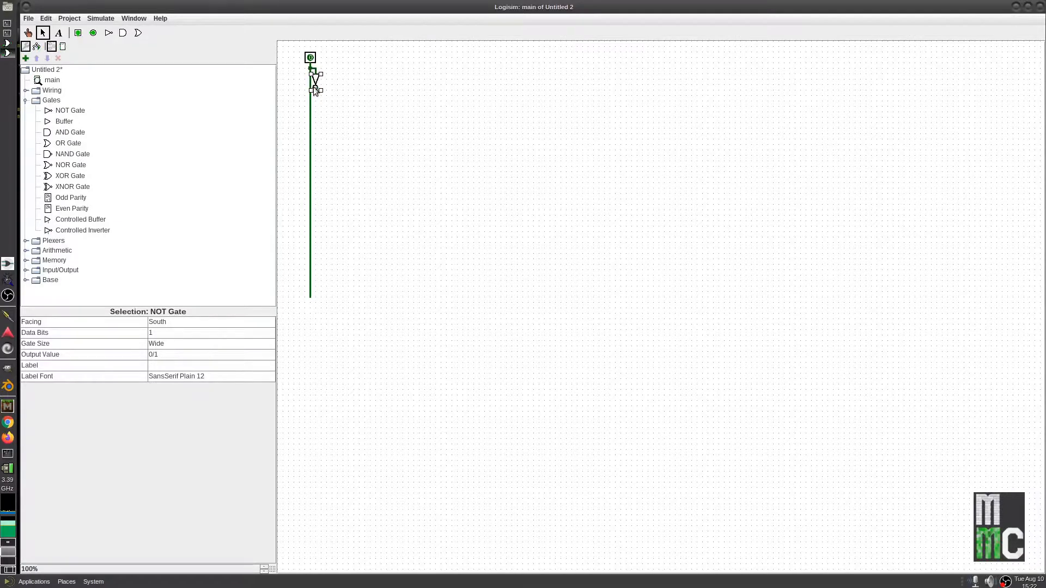
{"action": "left_click_drag", "start_coordinate": [314, 88], "coordinate": [325, 203]}
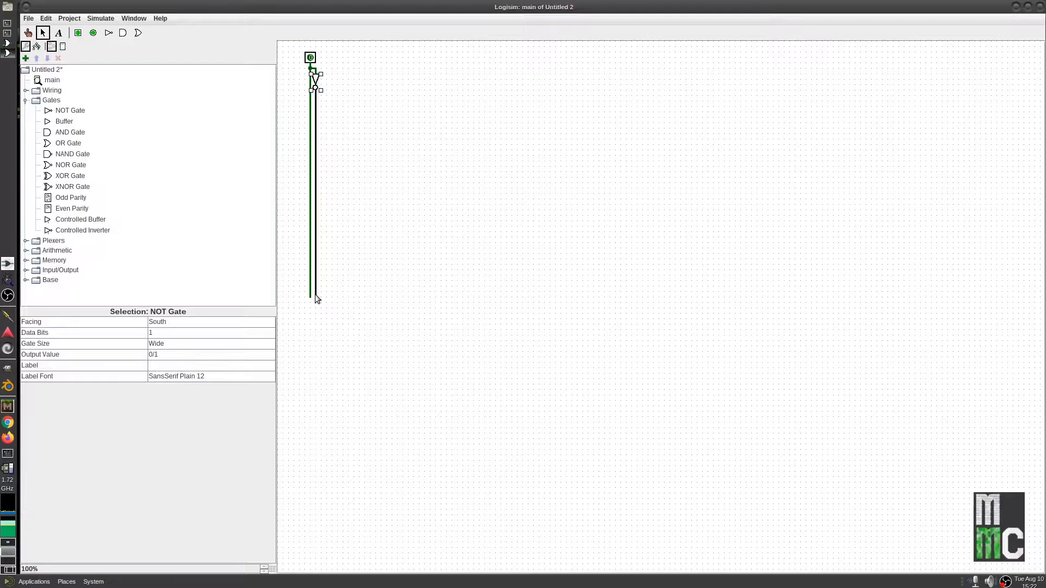
{"action": "left_click_drag", "start_coordinate": [317, 298], "coordinate": [317, 298]}
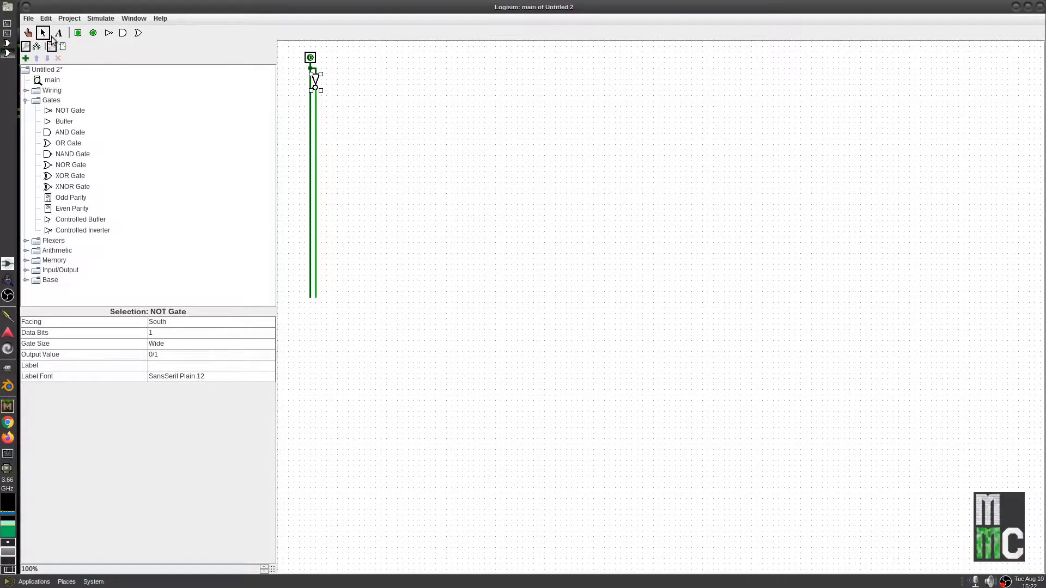
Step: Probe the direct and inverted wires with the input pin at 0, and again with the pin set to 1
{"action": "left_click", "coordinate": [27, 33]}
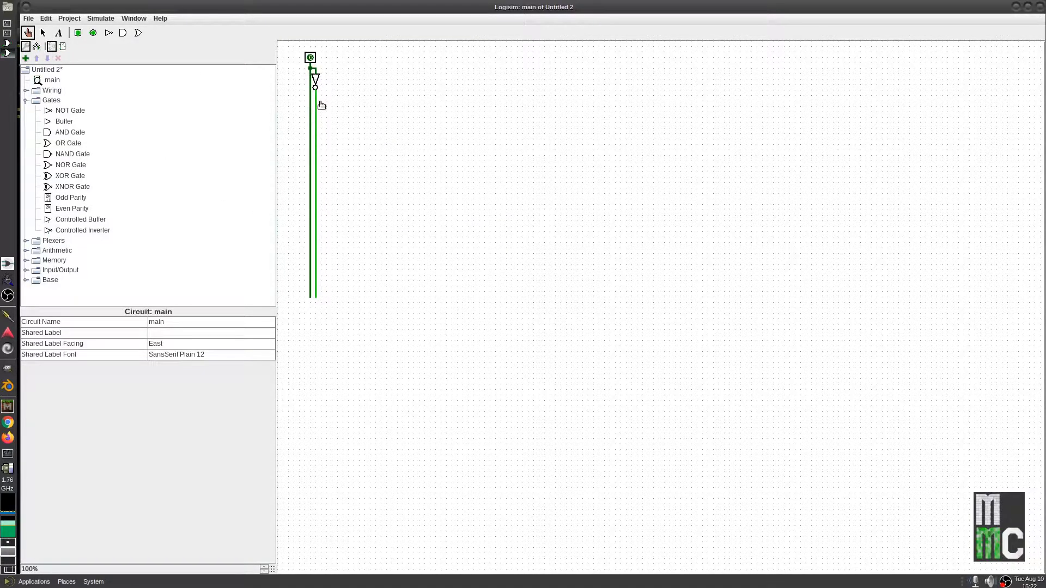
{"action": "left_click", "coordinate": [316, 134]}
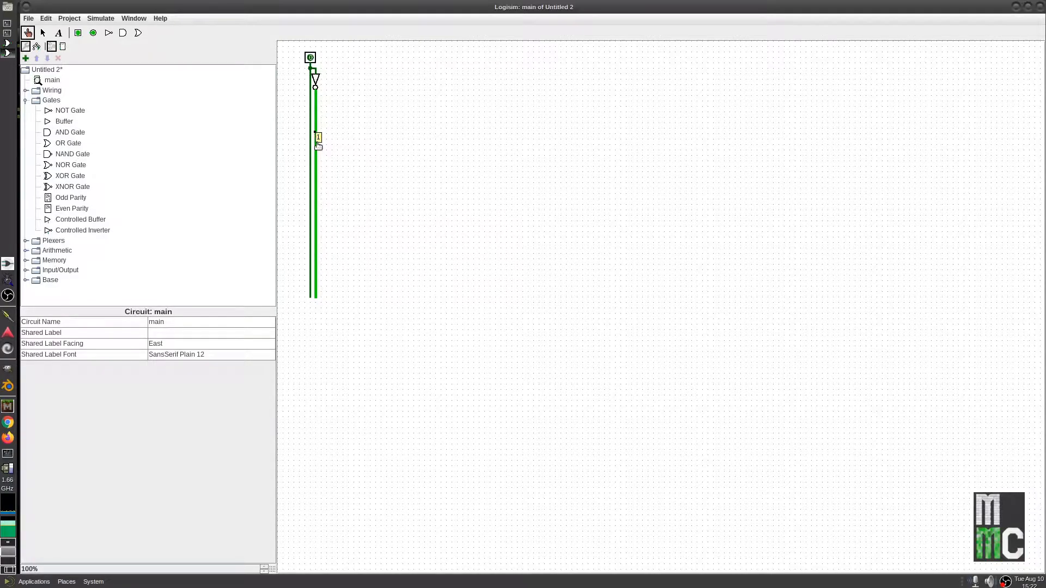
{"action": "left_click", "coordinate": [310, 58]}
{"action": "left_click", "coordinate": [312, 95]}
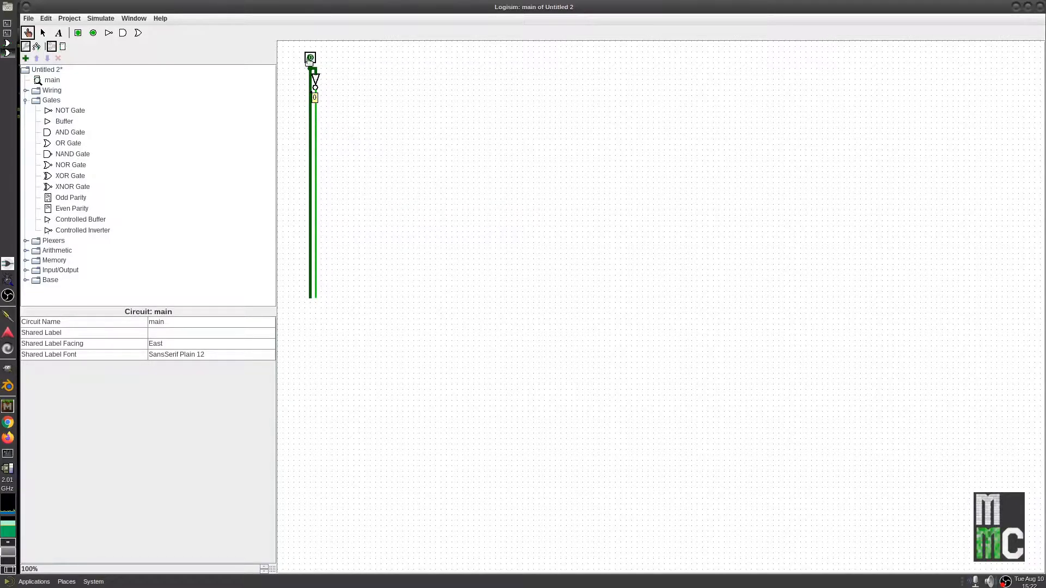
{"action": "left_click", "coordinate": [309, 58]}
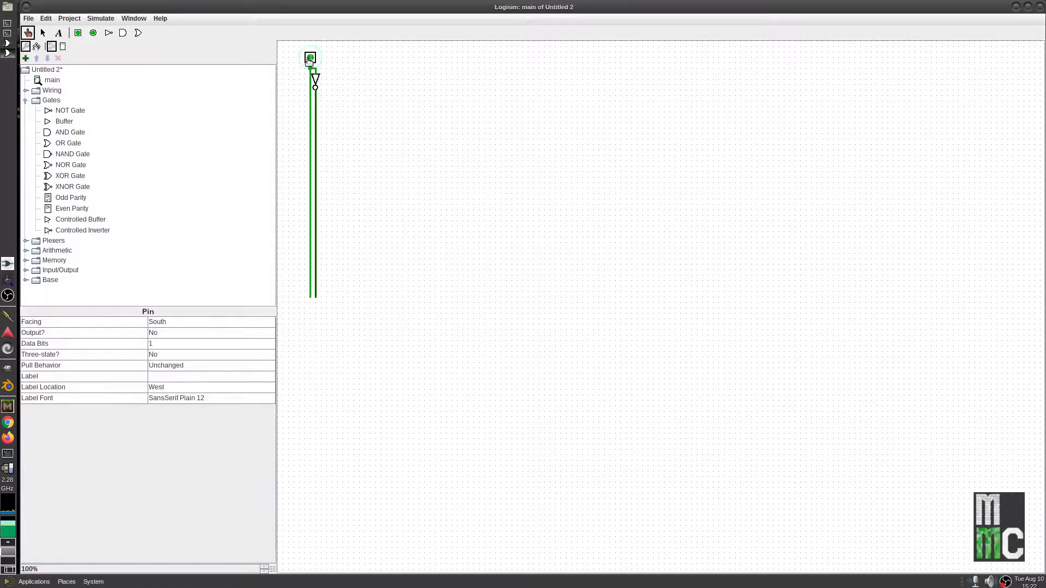
{"action": "left_click", "coordinate": [314, 116]}
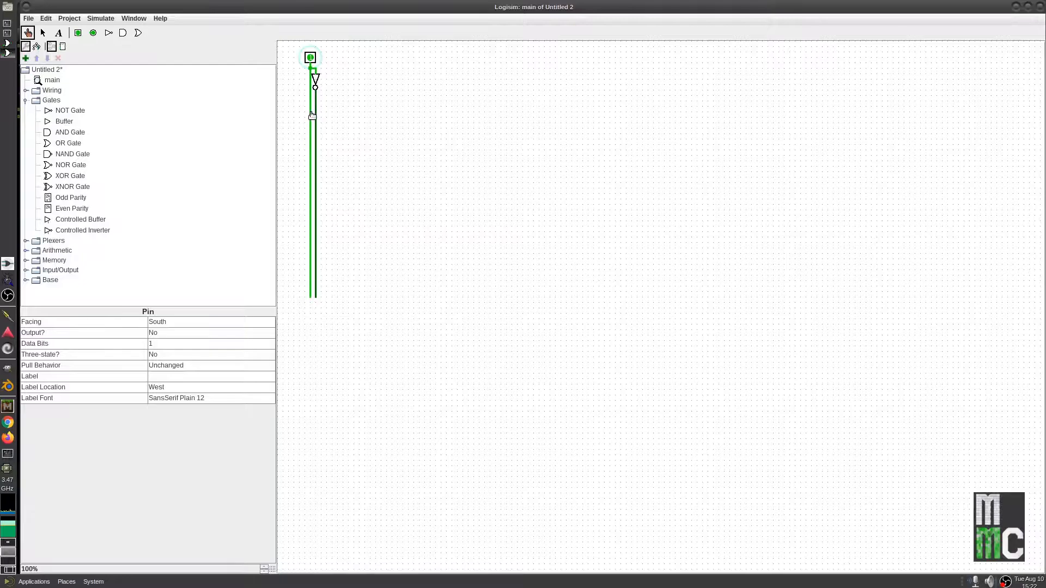
{"action": "left_click", "coordinate": [318, 145]}
{"action": "left_click", "coordinate": [318, 145]}
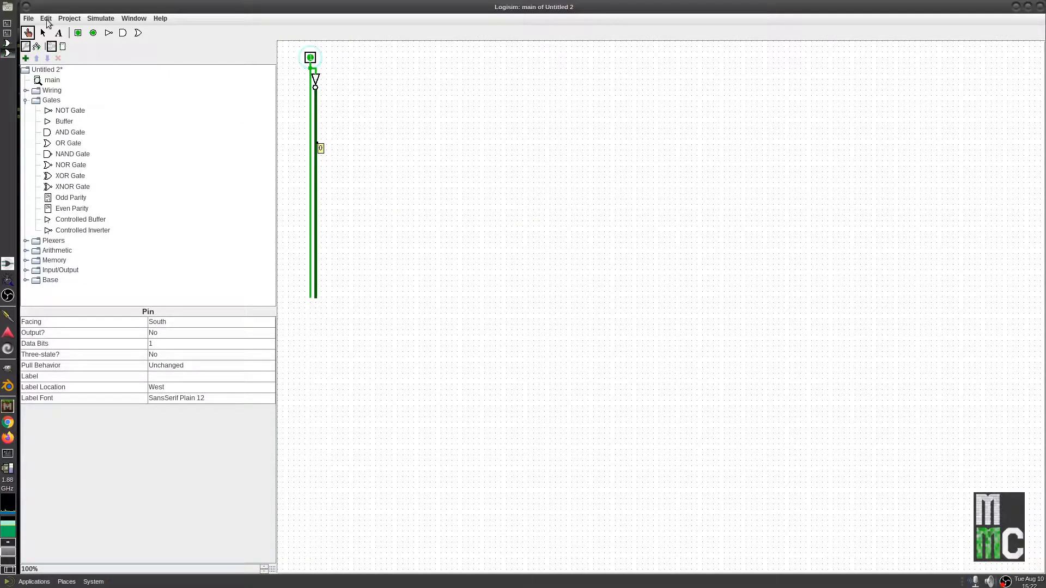
Step: Select the pin, NOT gate and both wires, and place a duplicate of them directly to the right of the original
{"action": "left_click", "coordinate": [43, 33]}
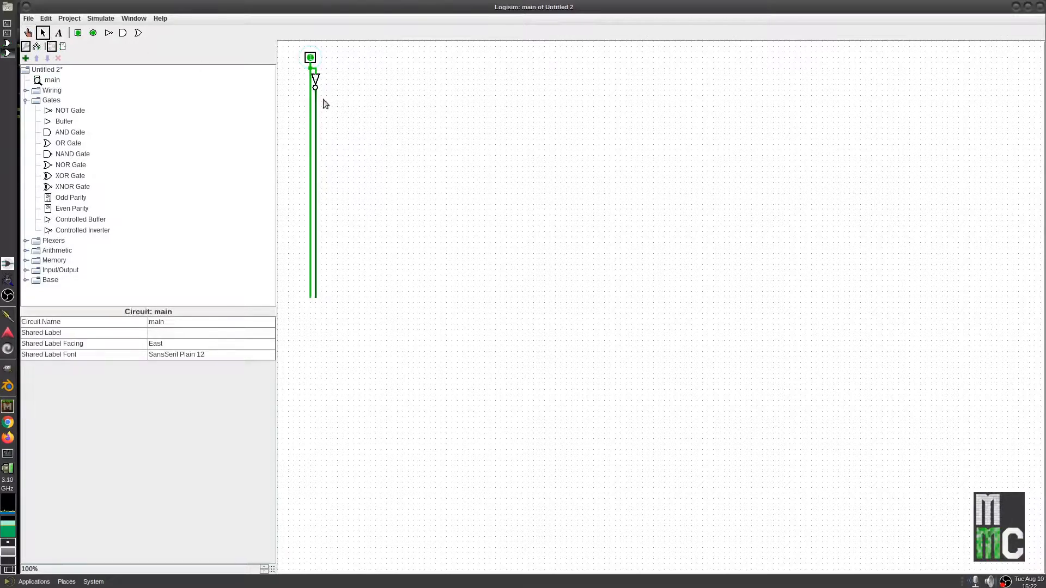
{"action": "left_click_drag", "start_coordinate": [294, 48], "coordinate": [345, 304]}
{"action": "left_click", "coordinate": [292, 48]}
{"action": "left_click_drag", "start_coordinate": [293, 45], "coordinate": [334, 309]}
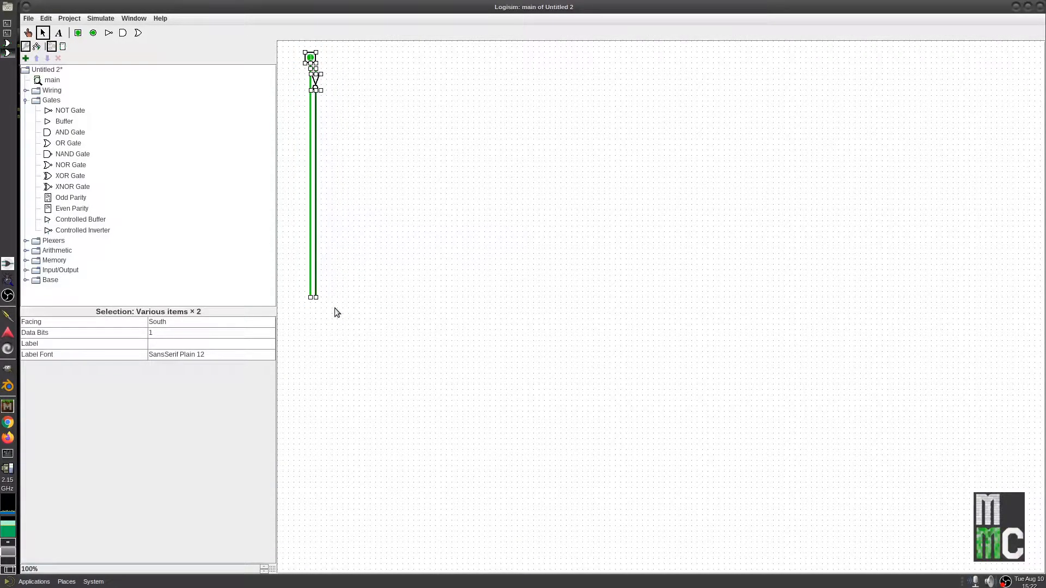
{"action": "key", "text": "ctrl+d"}
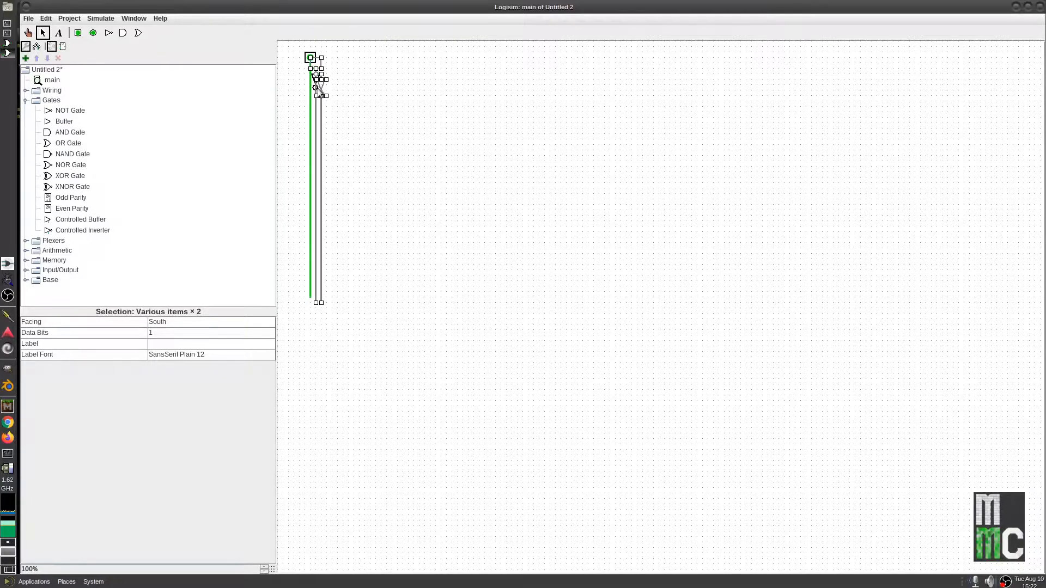
{"action": "left_click_drag", "start_coordinate": [319, 63], "coordinate": [332, 57]}
{"action": "left_click", "coordinate": [477, 140]}
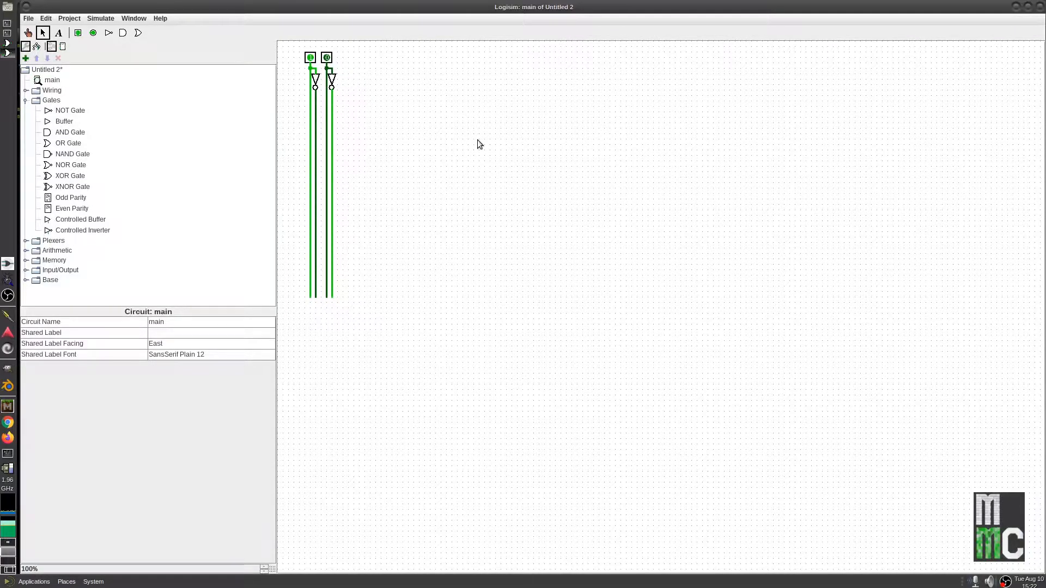
Step: Paste two more copies of the pin and NOT gate group to the right, making four evenly spaced inputs
{"action": "key", "text": "ctrl+v"}
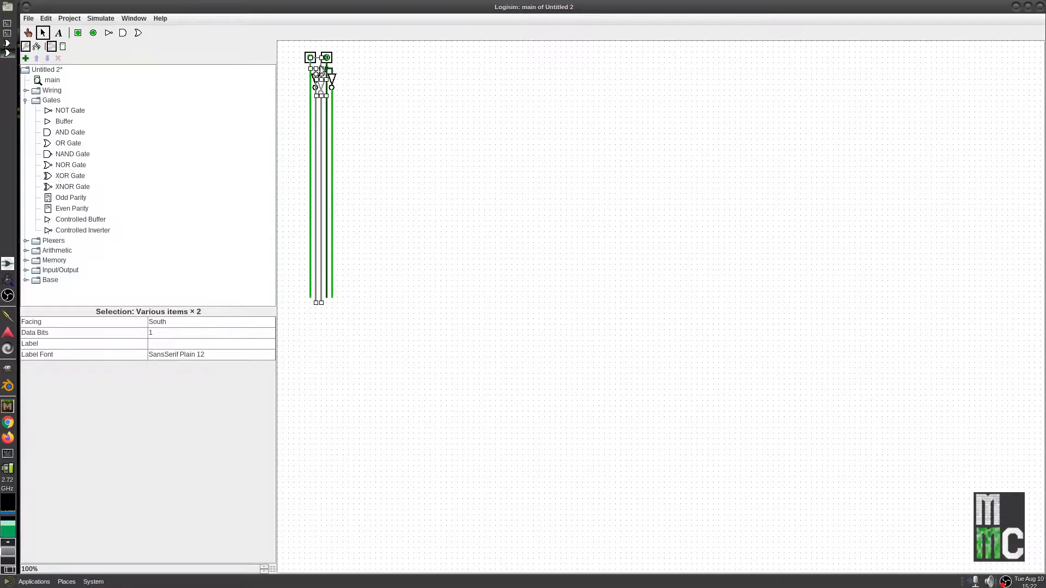
{"action": "left_click_drag", "start_coordinate": [319, 65], "coordinate": [358, 59]}
{"action": "key", "text": "ctrl+v"}
{"action": "left_click", "coordinate": [514, 240]}
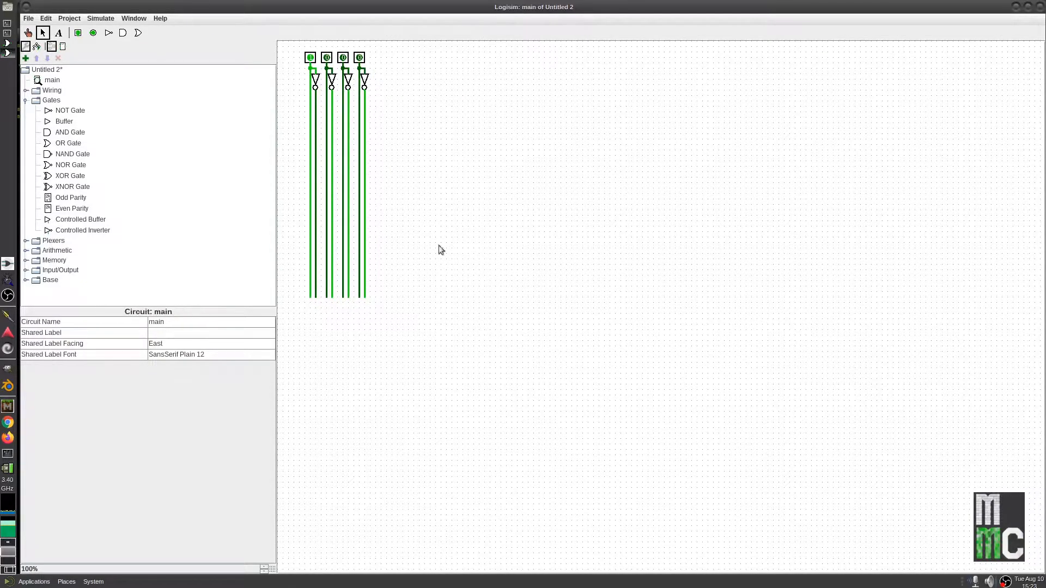
Step: Move all four input groups down together to leave free space above the pins
{"action": "left_click_drag", "start_coordinate": [294, 51], "coordinate": [397, 379]}
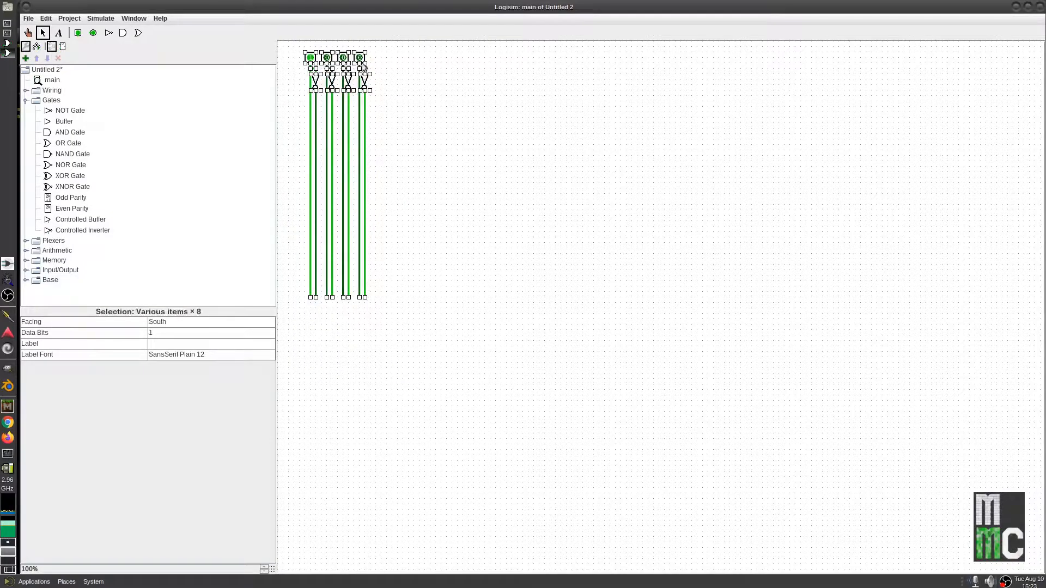
{"action": "left_click_drag", "start_coordinate": [362, 77], "coordinate": [365, 109]}
{"action": "left_click", "coordinate": [393, 135]}
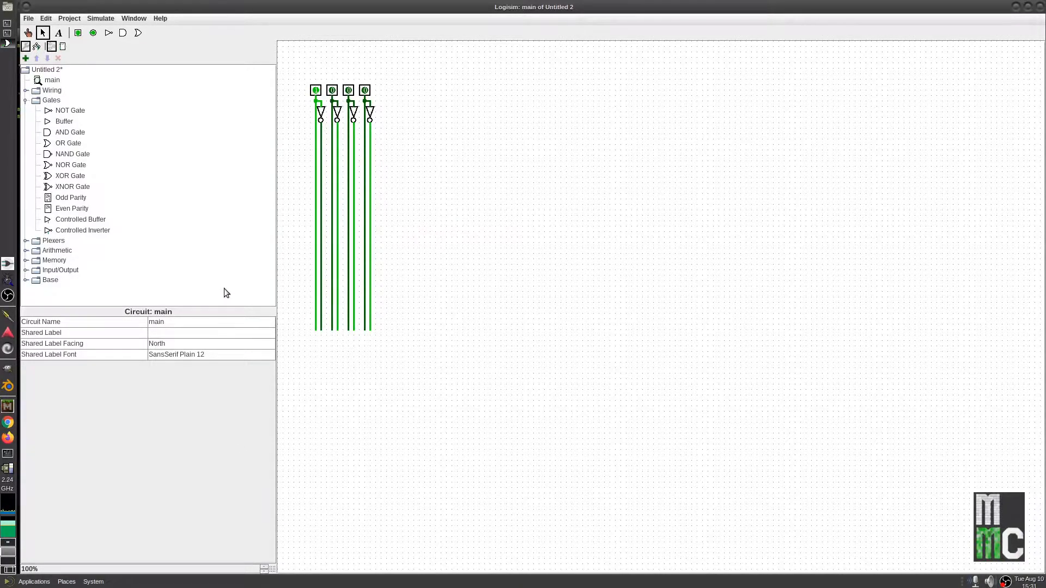
Step: Label the leftmost input pin D and set its label location to West
{"action": "left_click", "coordinate": [314, 95]}
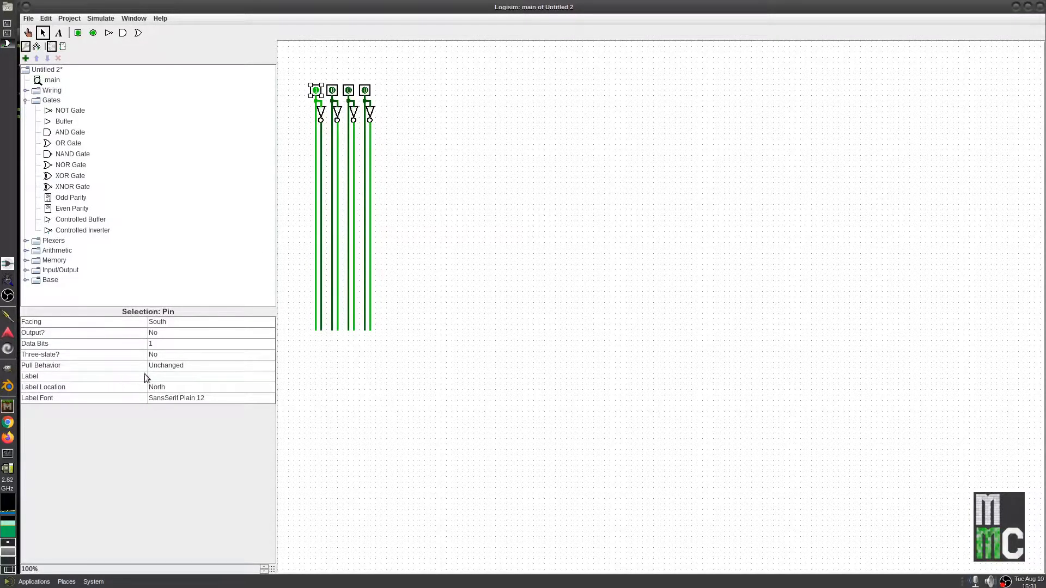
{"action": "left_click", "coordinate": [162, 376]}
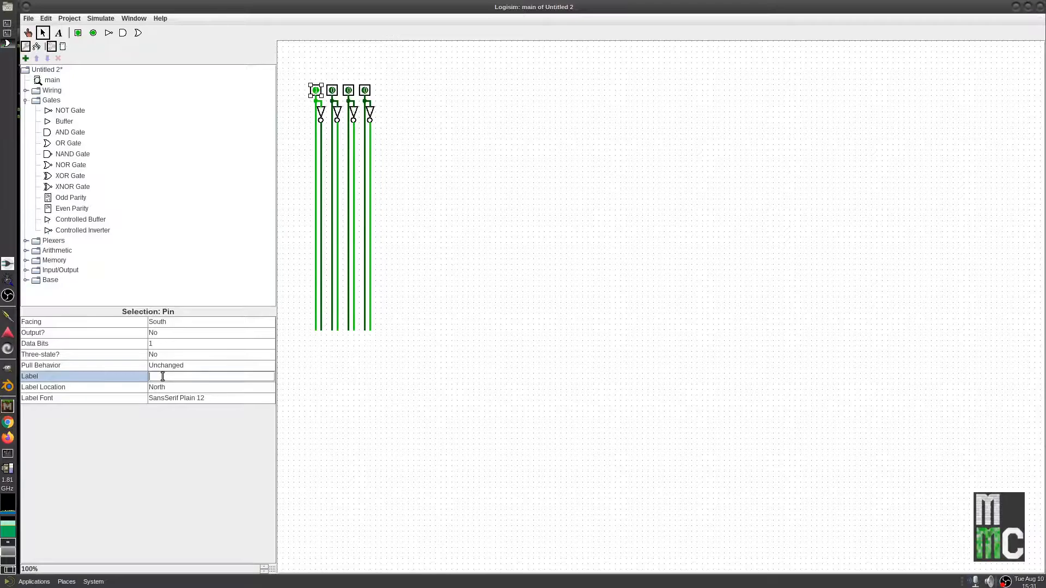
{"action": "type", "text": "D"}
{"action": "left_click", "coordinate": [175, 387]}
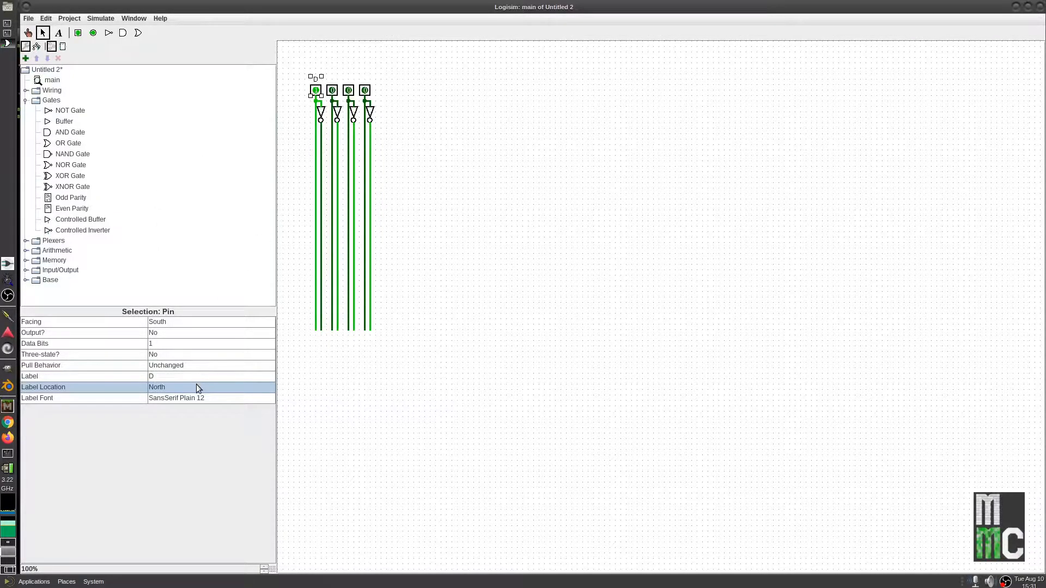
{"action": "left_click", "coordinate": [196, 387]}
{"action": "left_click", "coordinate": [186, 423]}
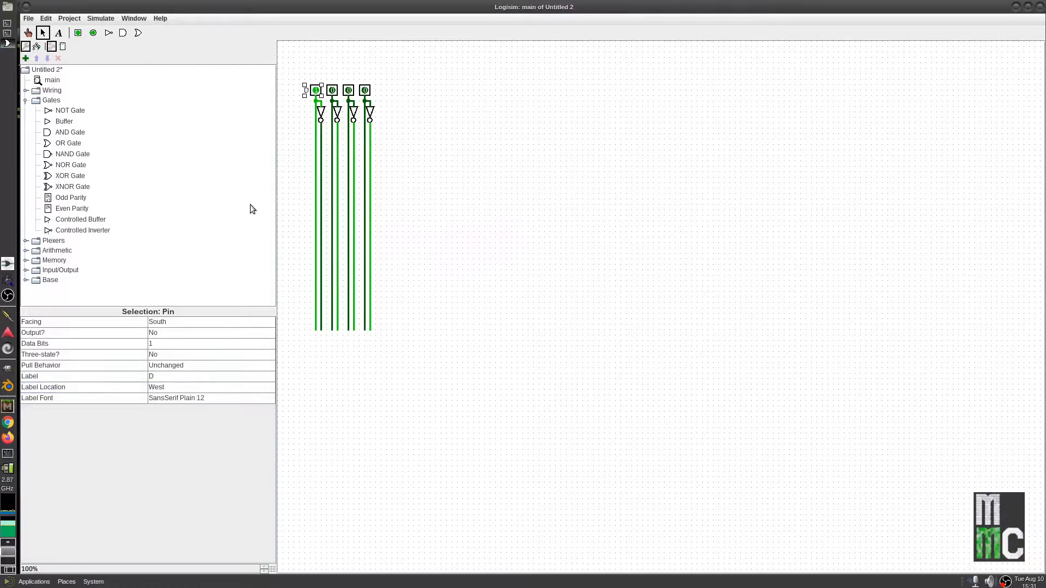
{"action": "left_click", "coordinate": [296, 129]}
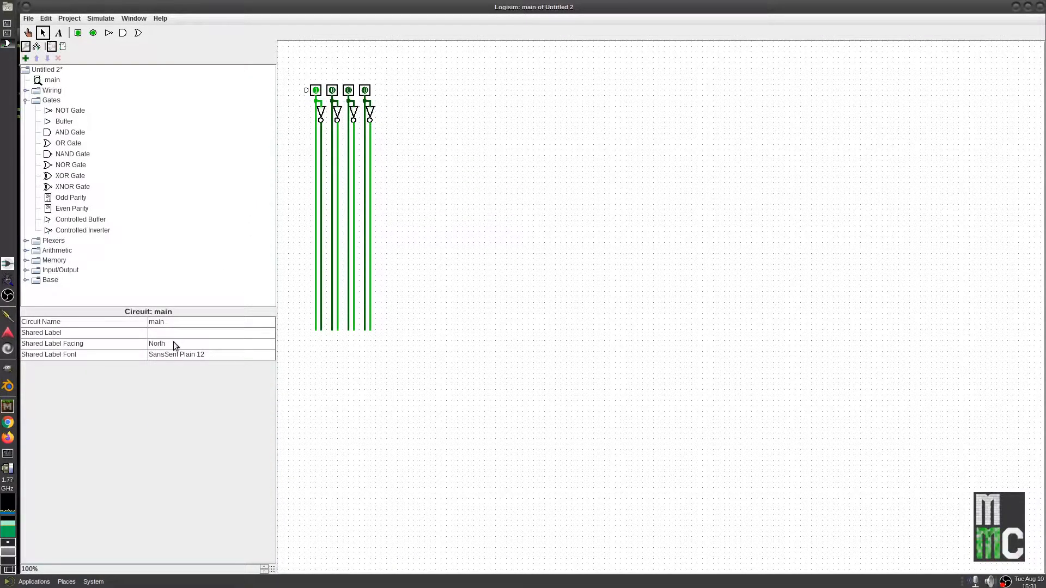
Step: Try the North and South label locations on pin D and settle on North
{"action": "left_click", "coordinate": [309, 96]}
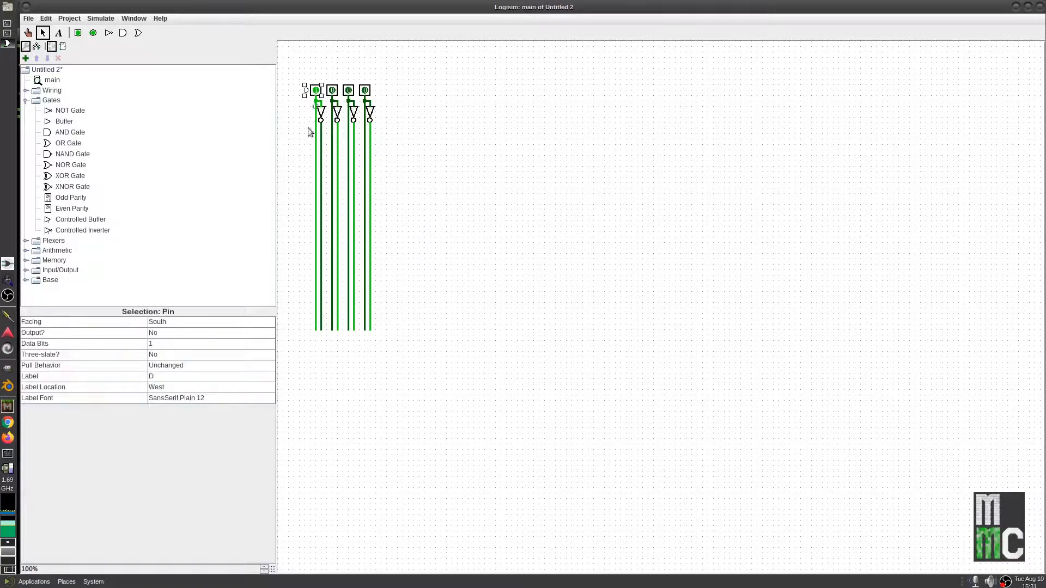
{"action": "left_click", "coordinate": [175, 378]}
{"action": "left_click", "coordinate": [163, 387]}
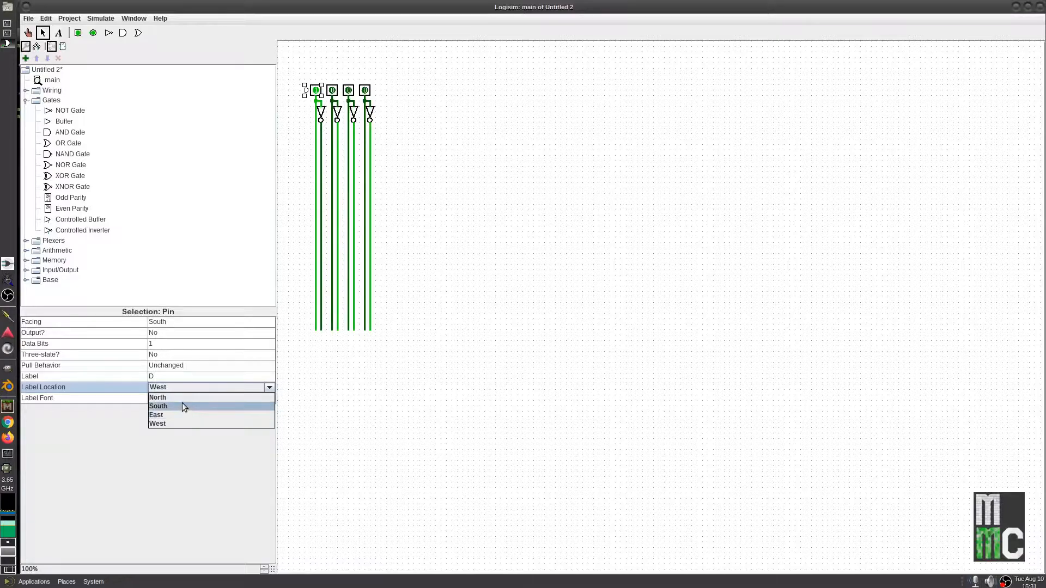
{"action": "left_click", "coordinate": [180, 398]}
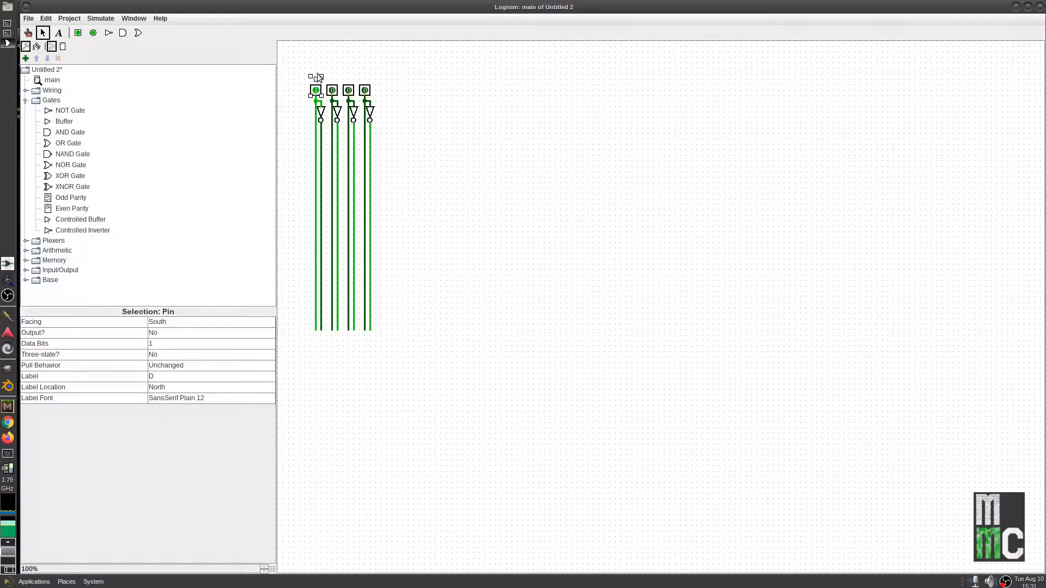
{"action": "left_click", "coordinate": [174, 388]}
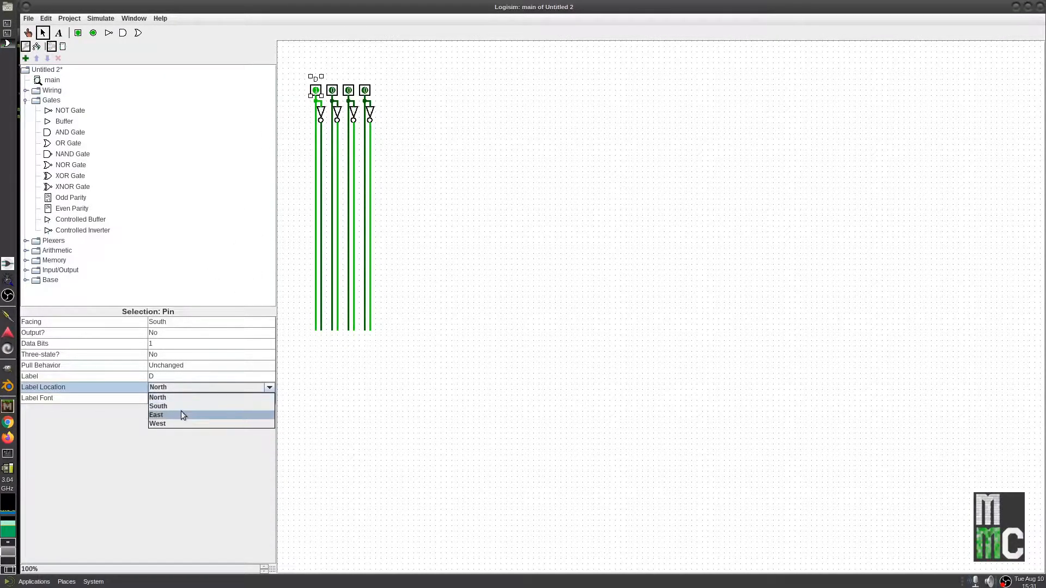
{"action": "left_click", "coordinate": [179, 406]}
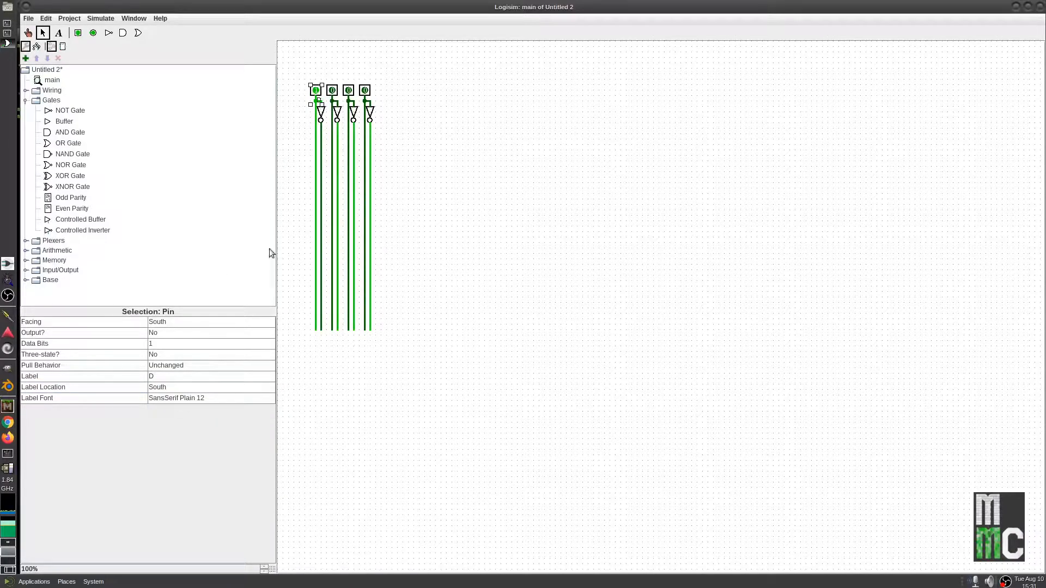
{"action": "left_click", "coordinate": [182, 391]}
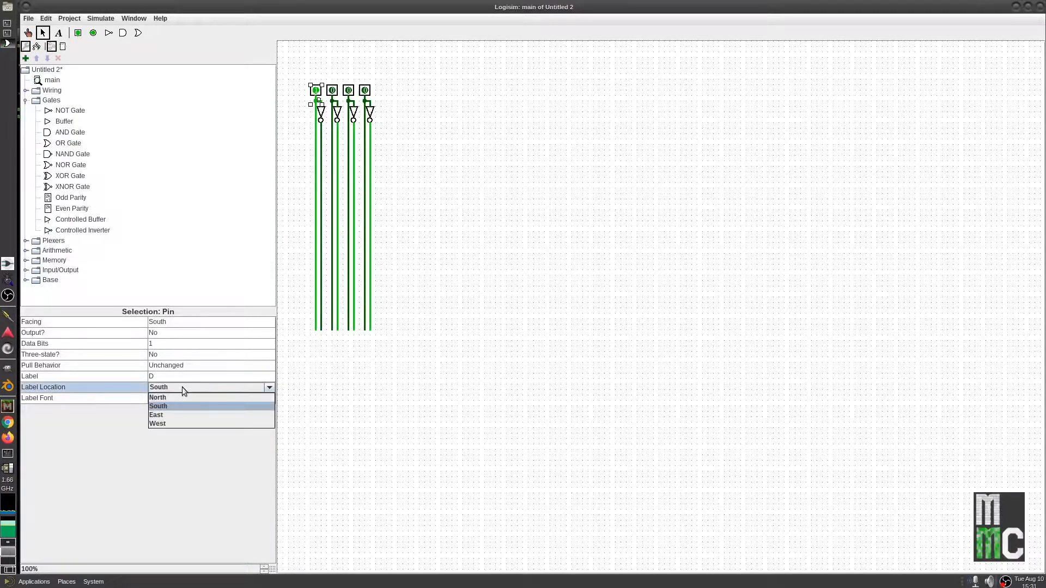
{"action": "left_click", "coordinate": [186, 397]}
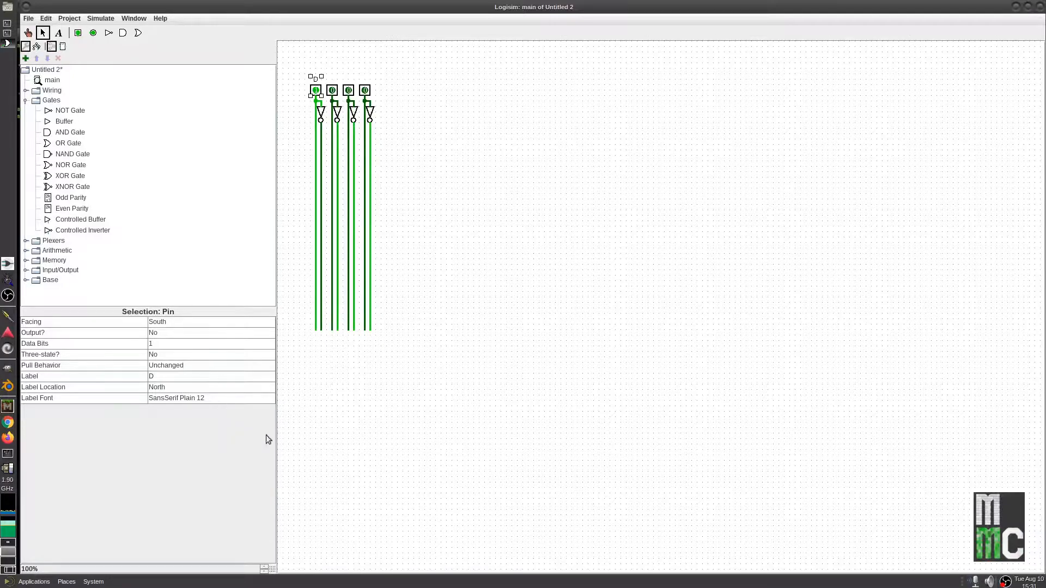
{"action": "left_click", "coordinate": [351, 378]}
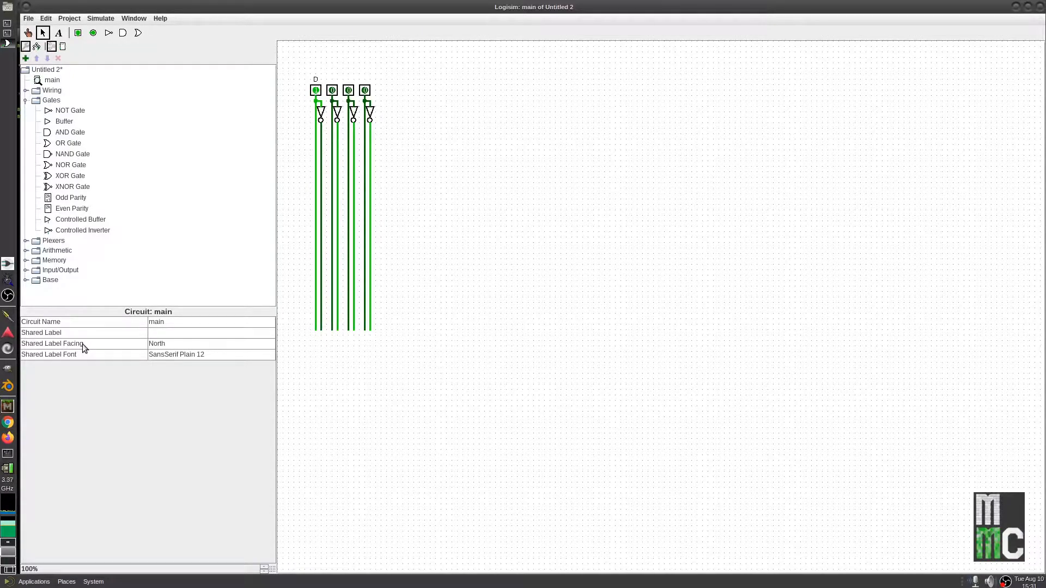
Step: Set the circuit's shared label font to SansSerif Bold 12
{"action": "left_click", "coordinate": [165, 356]}
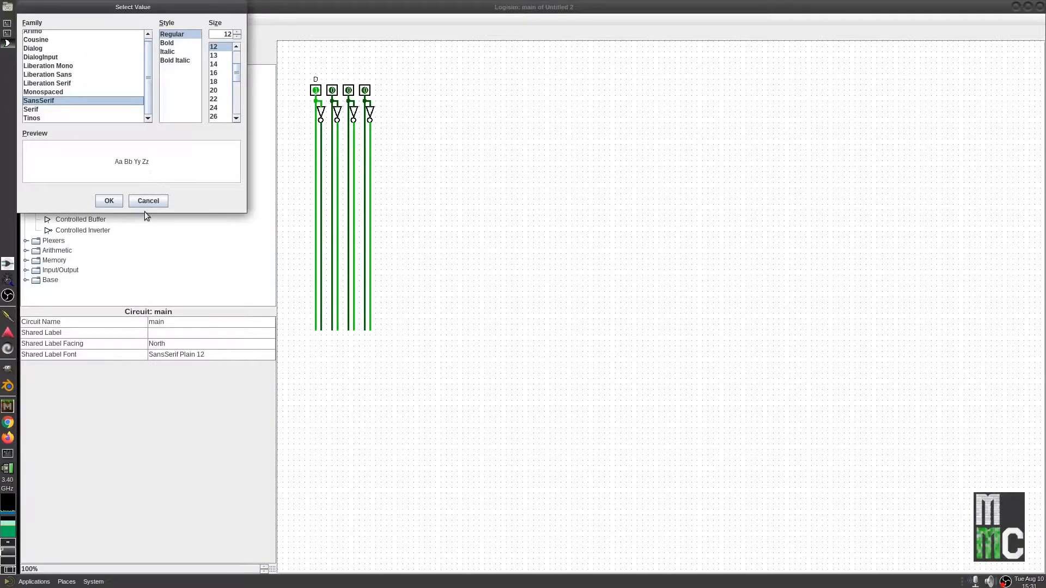
{"action": "left_click", "coordinate": [175, 44]}
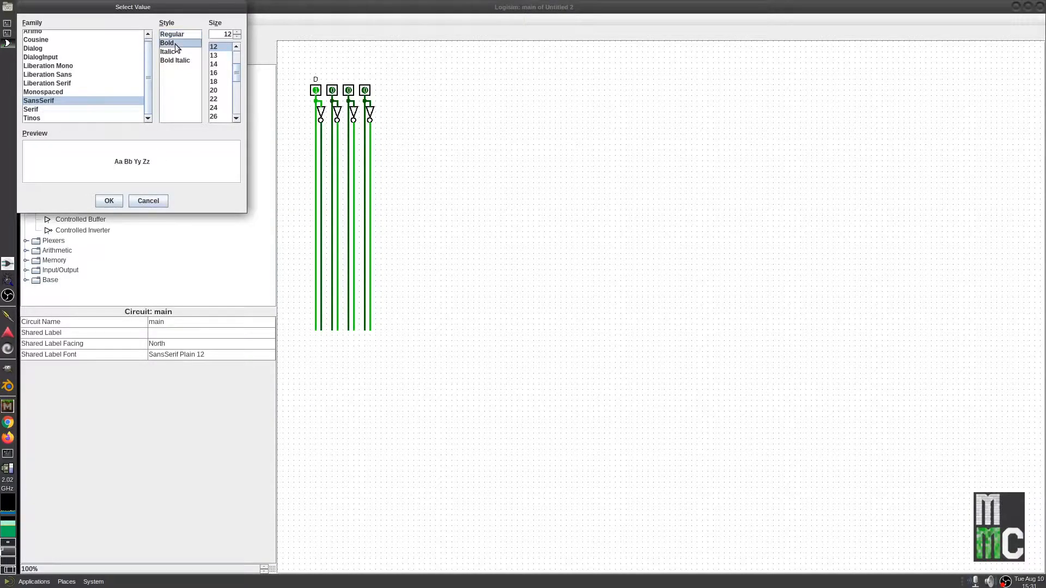
{"action": "left_click", "coordinate": [109, 200]}
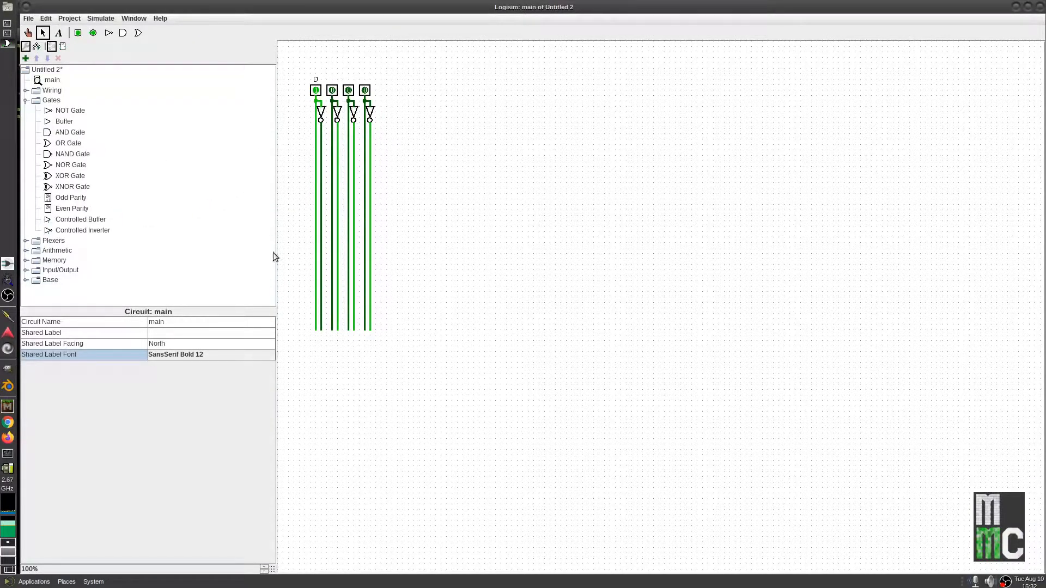
Step: Label the second pin from the left C, with label location North and label font SansSerif Bold 12
{"action": "left_click", "coordinate": [332, 90]}
{"action": "left_click", "coordinate": [171, 375]}
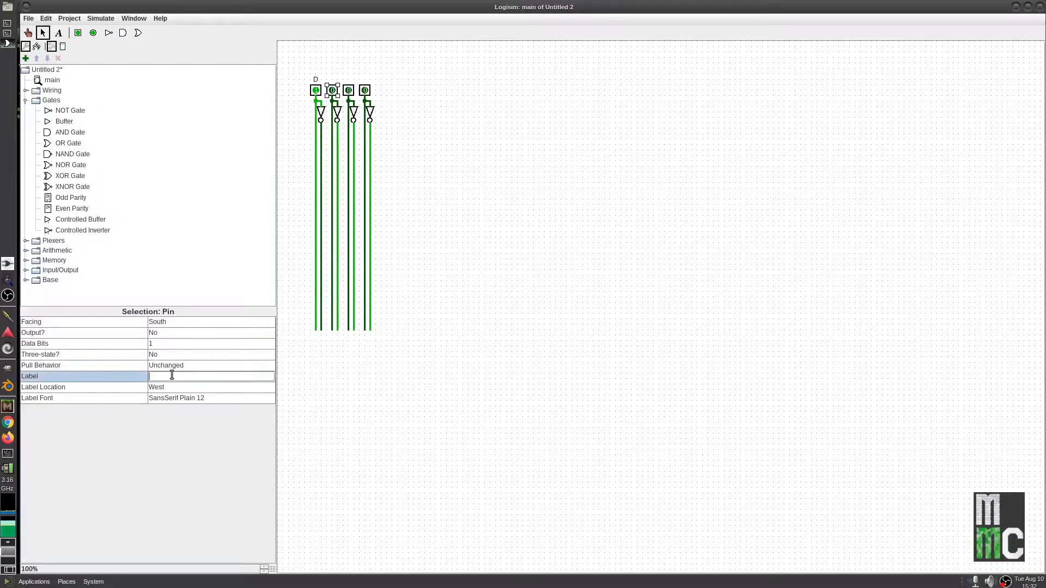
{"action": "type", "text": "C"}
{"action": "left_click", "coordinate": [166, 387]}
{"action": "left_click", "coordinate": [173, 397]}
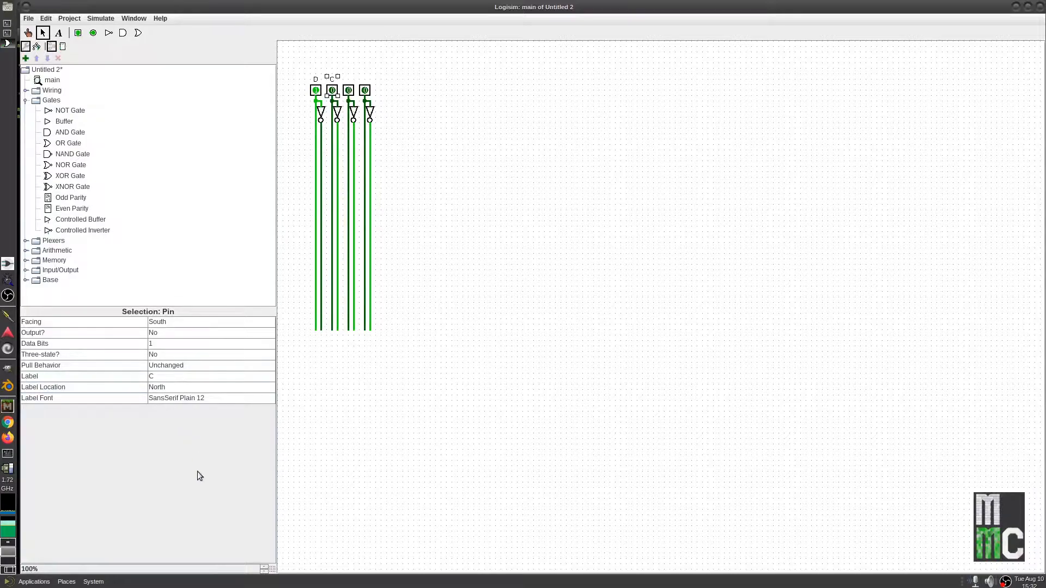
{"action": "left_click", "coordinate": [175, 399]}
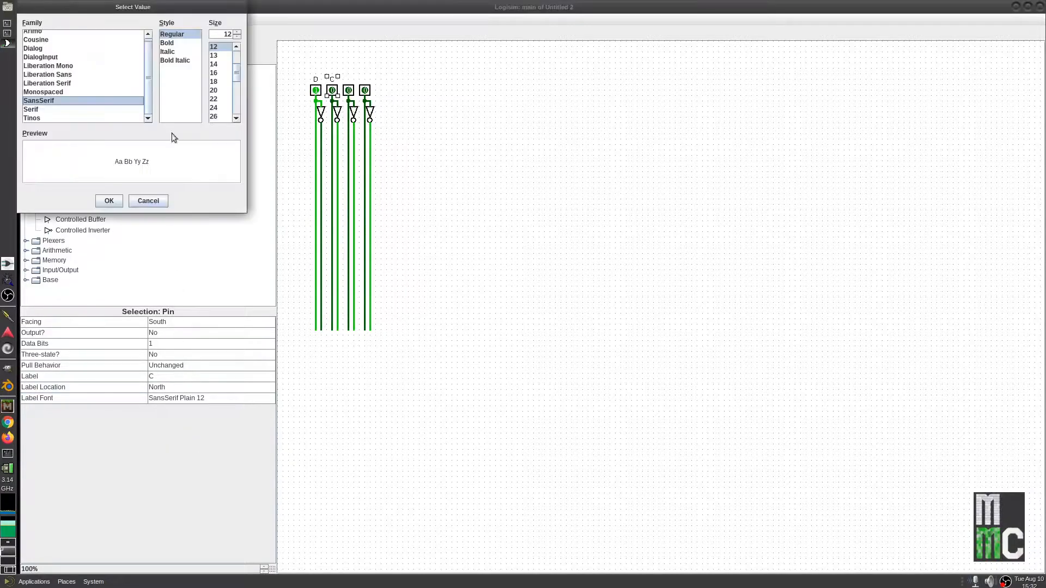
{"action": "left_click", "coordinate": [167, 43]}
{"action": "left_click", "coordinate": [109, 202]}
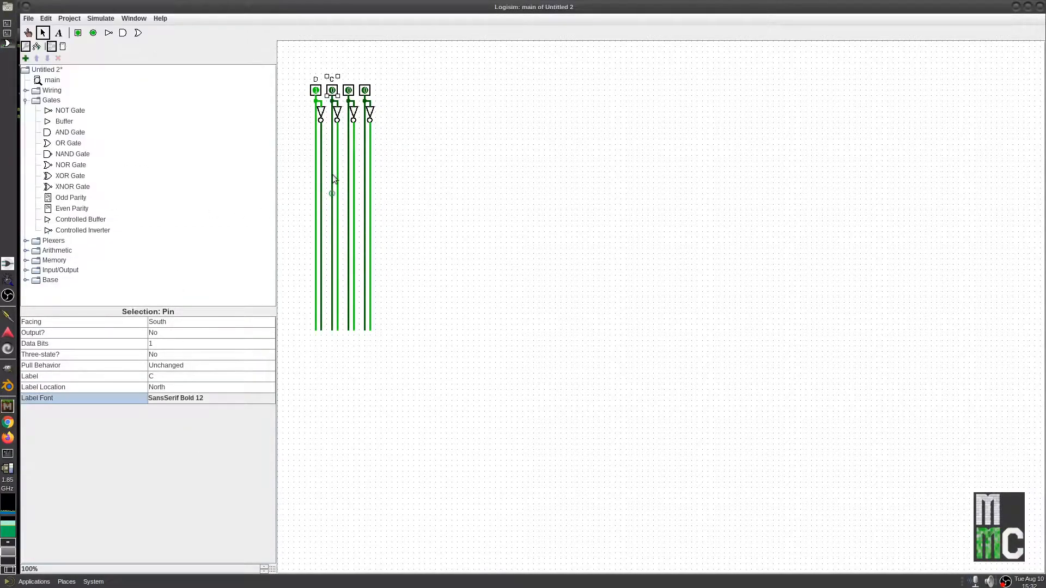
Step: Label the third pin from the left B and set its label location to North
{"action": "left_click", "coordinate": [348, 80]}
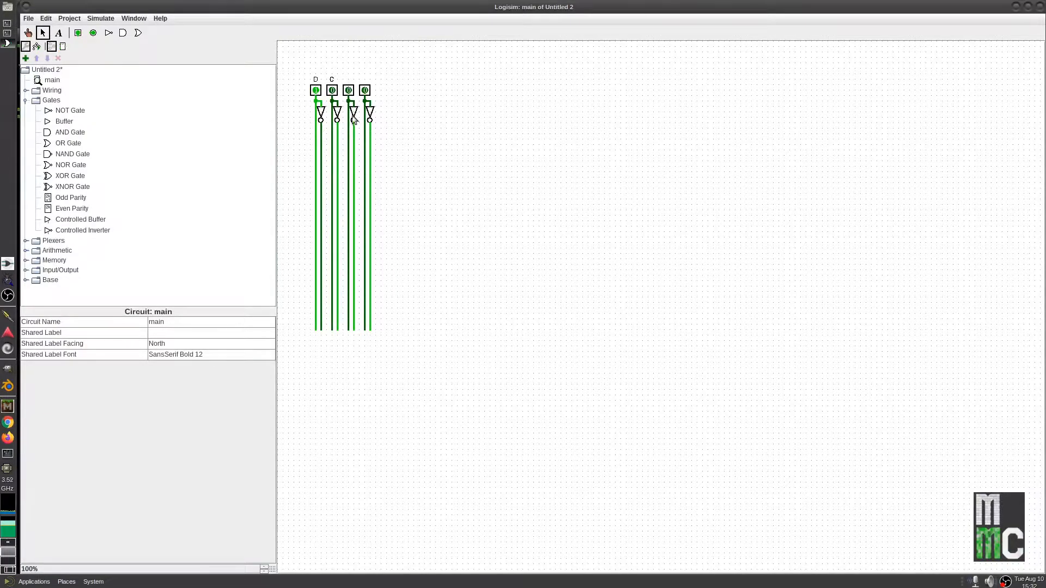
{"action": "left_click", "coordinate": [349, 90]}
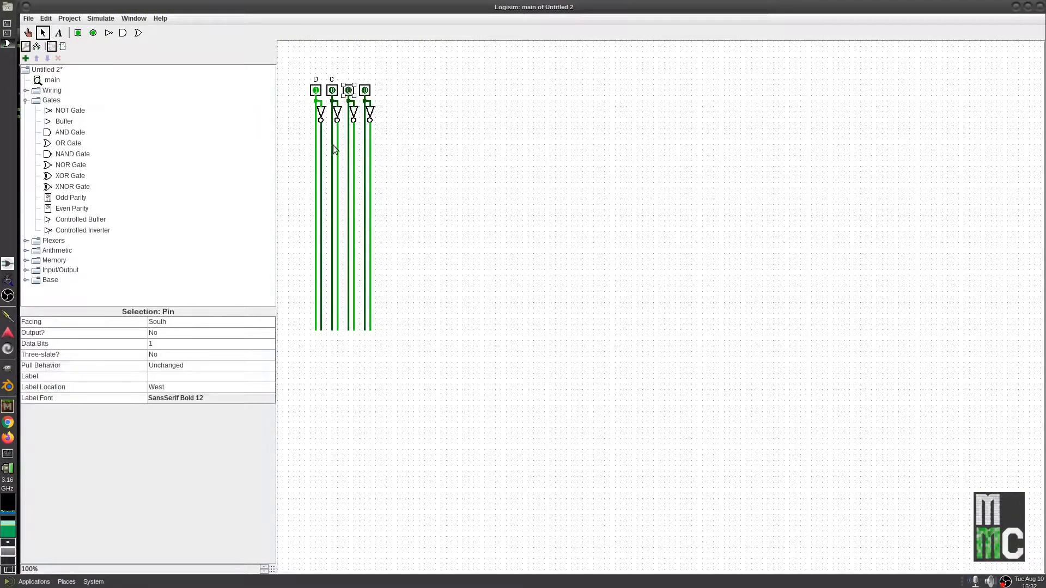
{"action": "left_click", "coordinate": [167, 376]}
{"action": "type", "text": "B"}
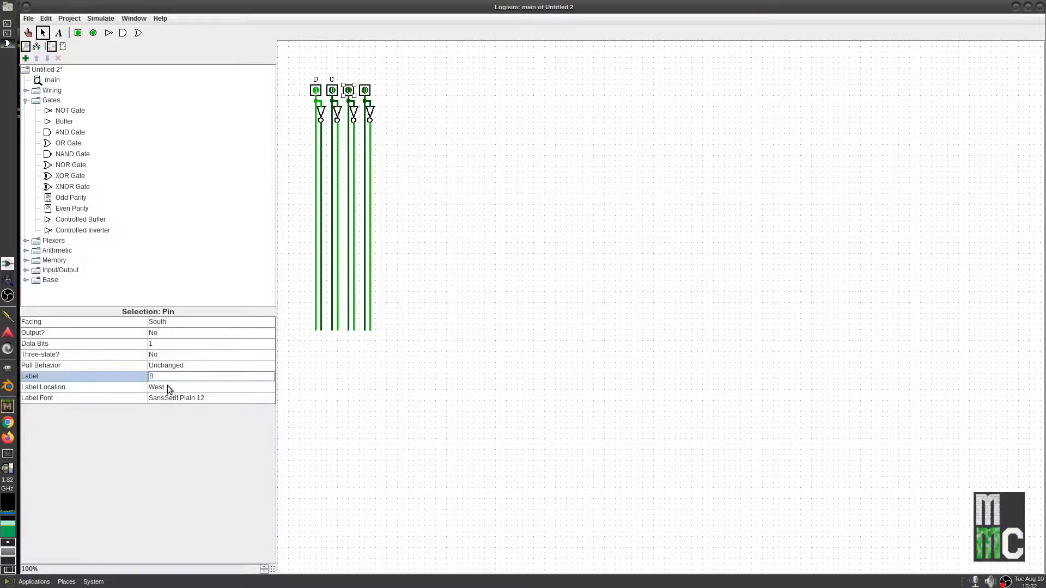
{"action": "left_click", "coordinate": [168, 385]}
{"action": "left_click", "coordinate": [171, 397]}
Step: Label the rightmost pin A and set its label location to North
{"action": "left_click", "coordinate": [369, 91]}
{"action": "left_click", "coordinate": [162, 387]}
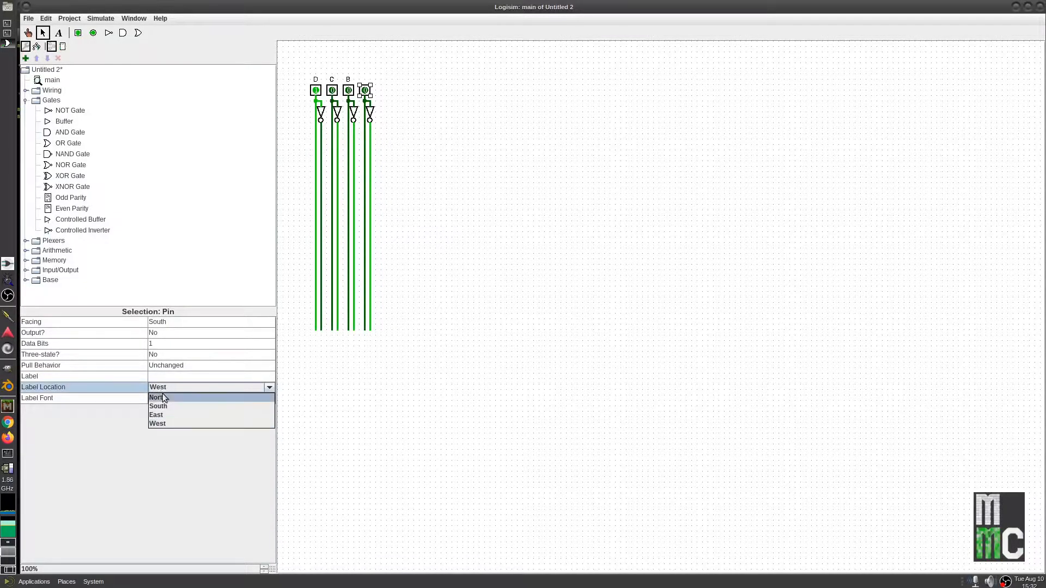
{"action": "left_click", "coordinate": [162, 393]}
{"action": "left_click", "coordinate": [161, 378]}
{"action": "type", "text": "A"}
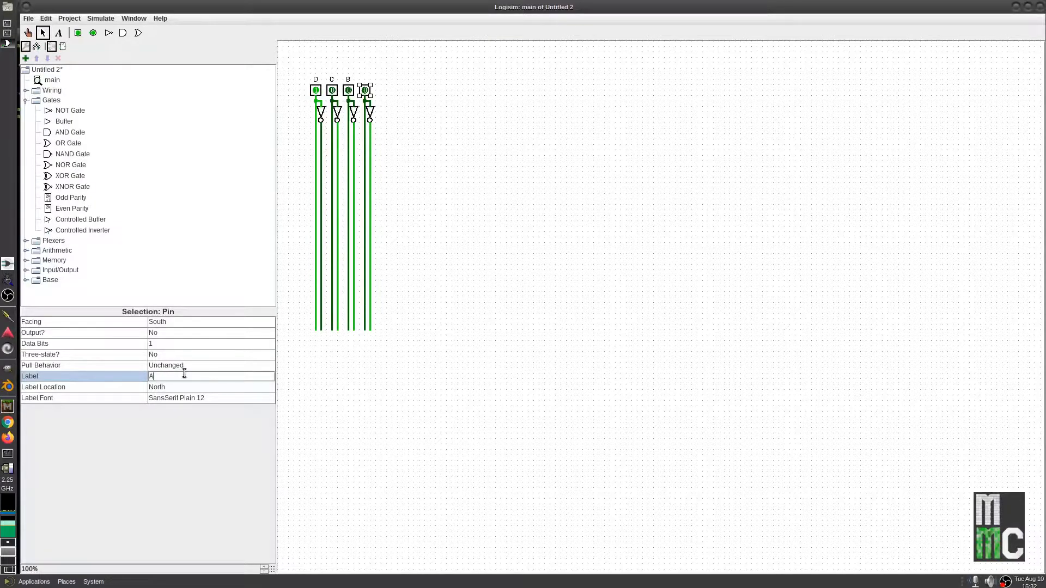
{"action": "key", "text": "Return"}
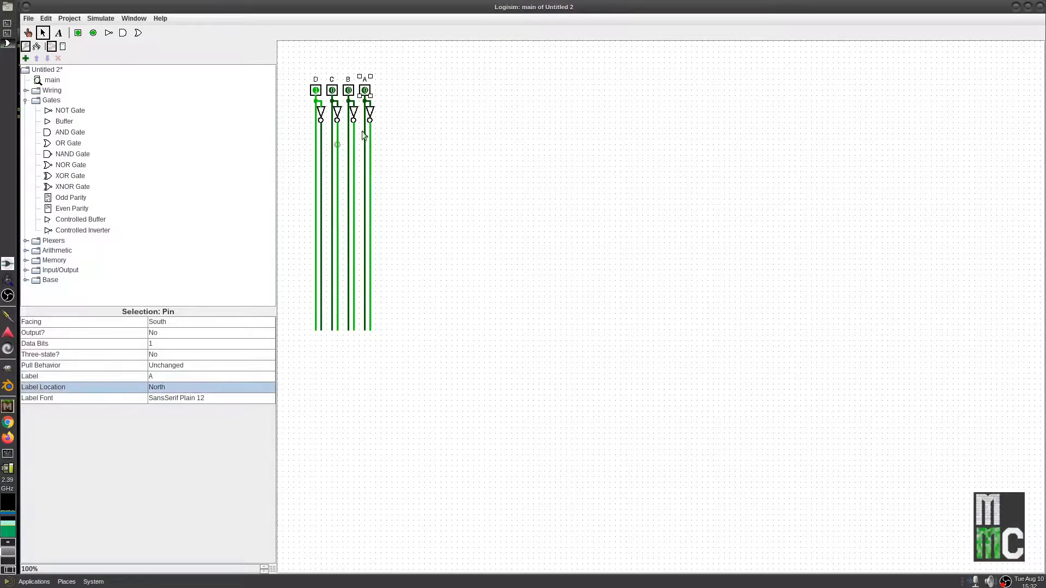
{"action": "left_click", "coordinate": [394, 96]}
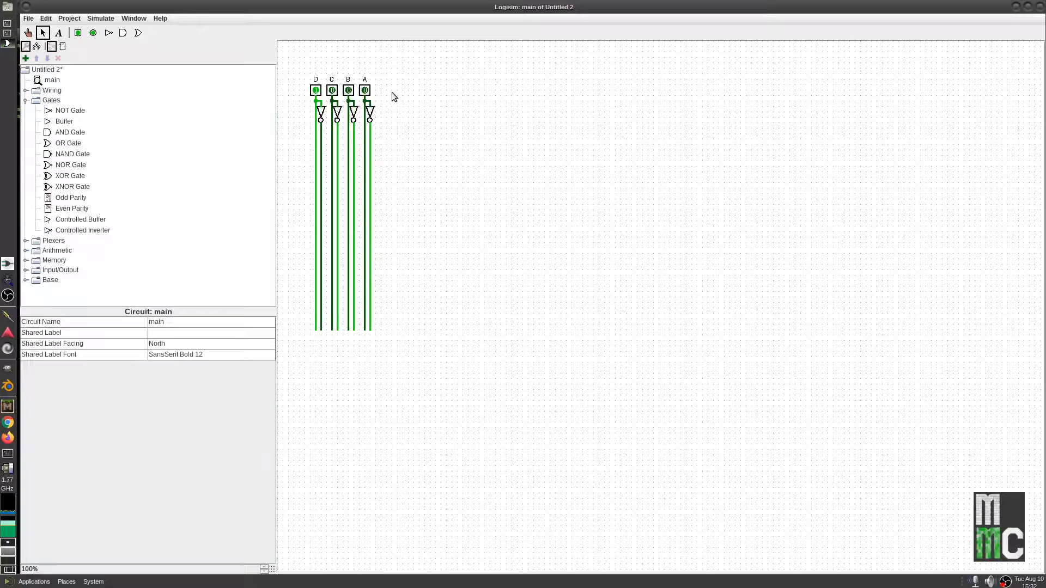
Step: Toggle the input pins with the Poke tool to test their direct and inverted lines, leaving all four at 0
{"action": "left_click", "coordinate": [28, 33]}
{"action": "left_click", "coordinate": [333, 91]}
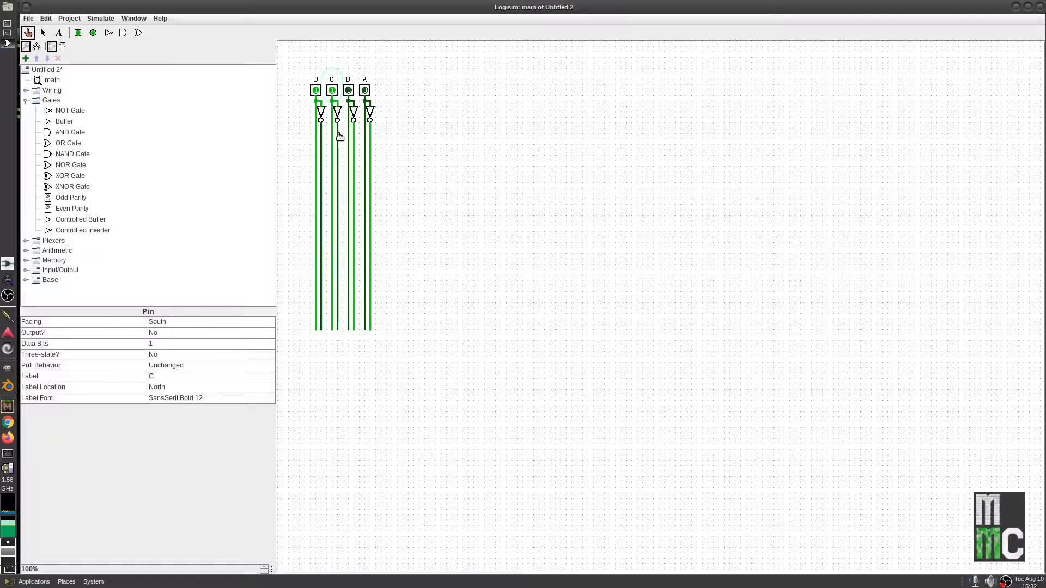
{"action": "left_click", "coordinate": [350, 90]}
{"action": "left_click", "coordinate": [367, 92]}
{"action": "left_click", "coordinate": [350, 91]}
{"action": "left_click", "coordinate": [333, 91]}
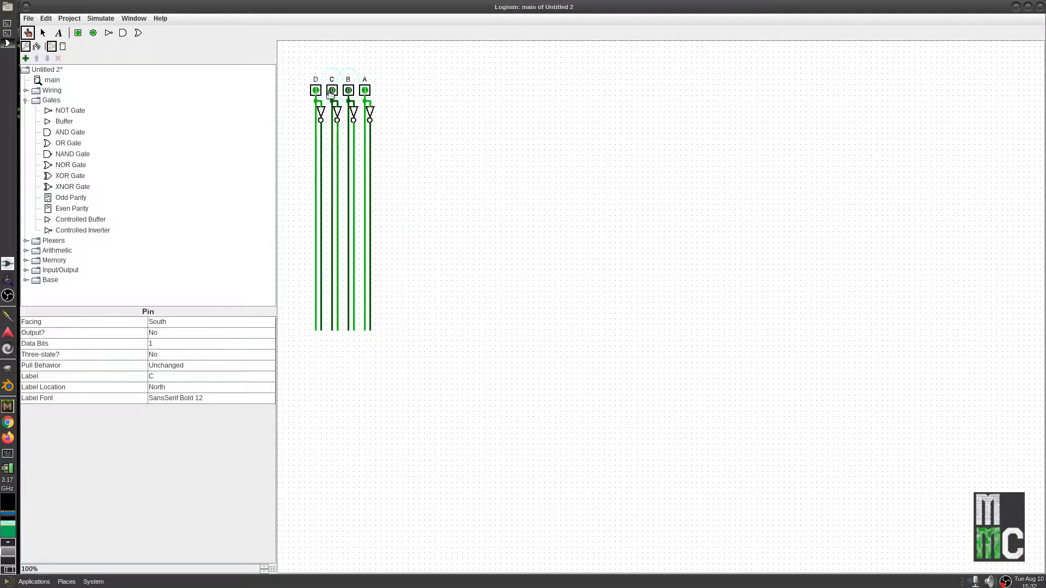
{"action": "left_click", "coordinate": [316, 91]}
{"action": "left_click", "coordinate": [367, 92]}
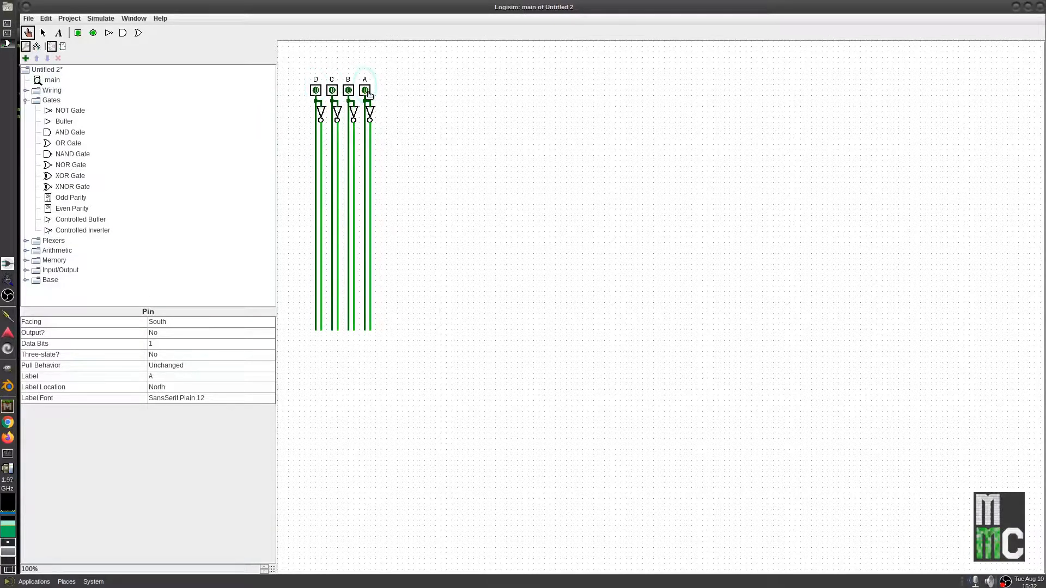
Step: Place an AND gate to the right of the input lines and set its number of inputs to 4
{"action": "left_click", "coordinate": [69, 134]}
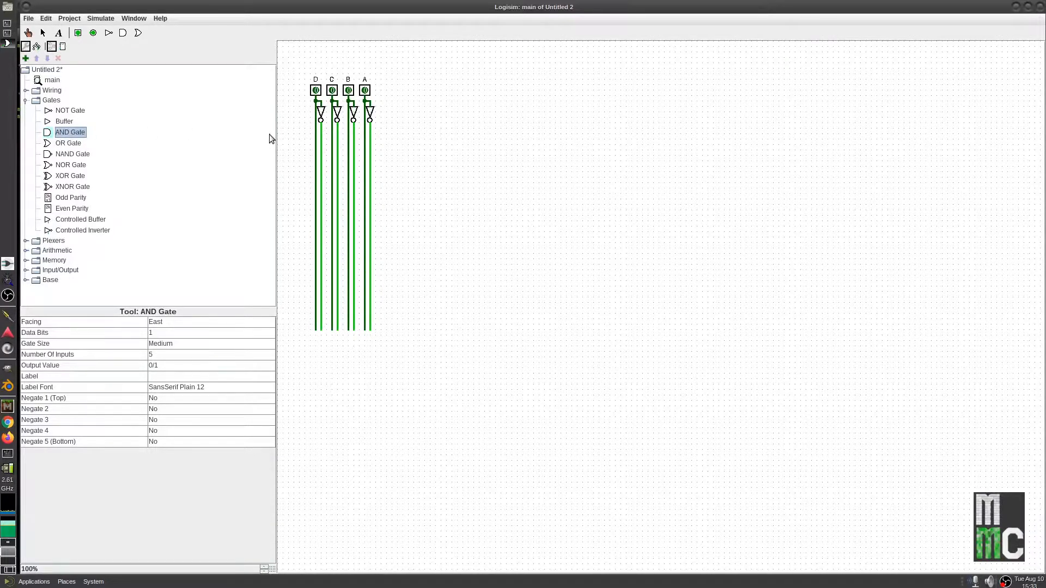
{"action": "left_click", "coordinate": [430, 144]}
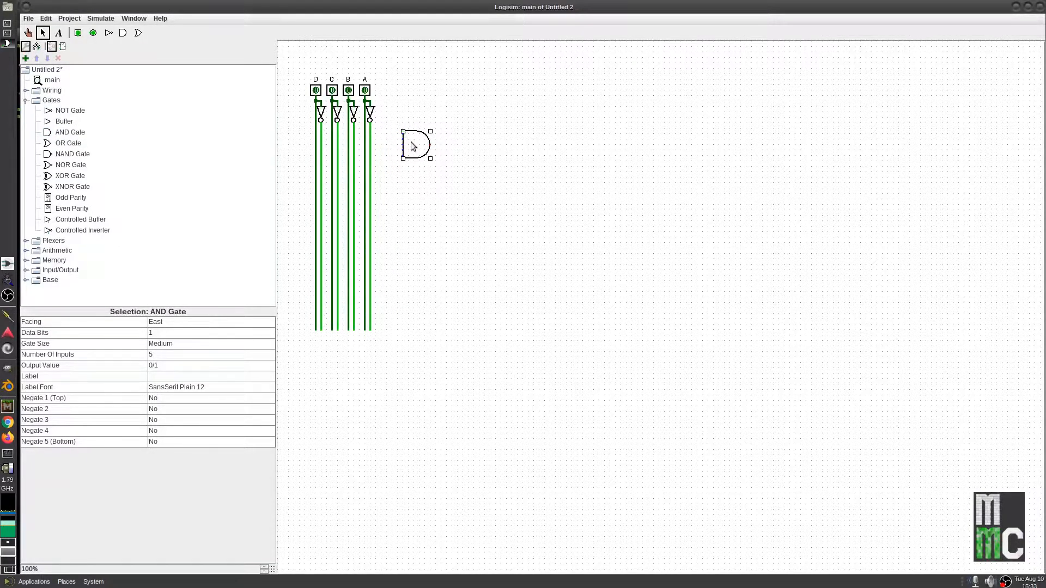
{"action": "left_click", "coordinate": [181, 355]}
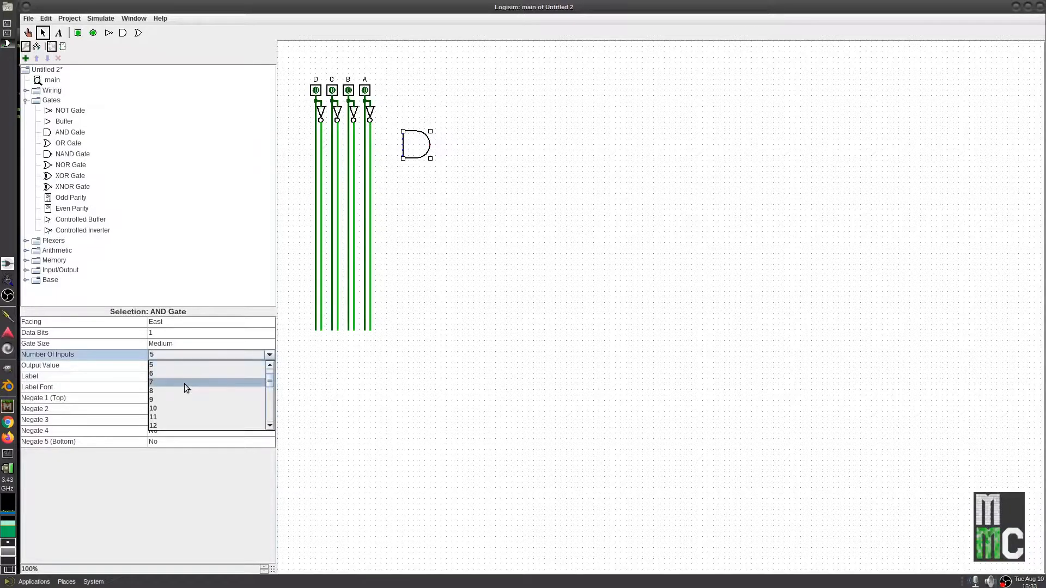
{"action": "scroll", "coordinate": [185, 376], "scroll_direction": "up", "scroll_amount": 1}
{"action": "left_click", "coordinate": [185, 381]}
Step: Wire the AND gate's inputs from top to bottom to the direct A, B, C and D lines, and extend a short output wire
{"action": "left_click_drag", "start_coordinate": [402, 134], "coordinate": [365, 140]}
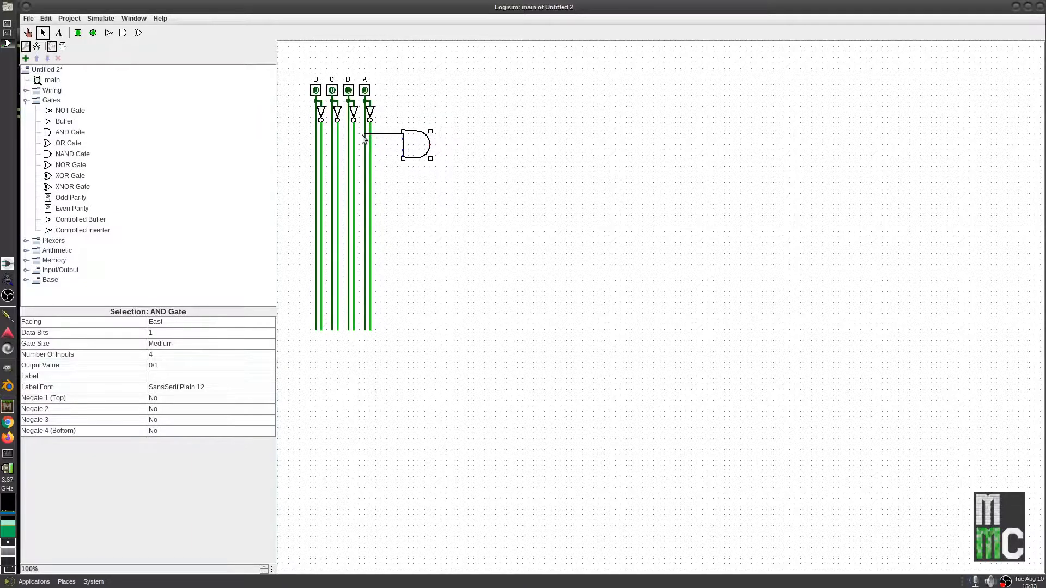
{"action": "left_click_drag", "start_coordinate": [365, 140], "coordinate": [365, 137]}
{"action": "left_click_drag", "start_coordinate": [403, 139], "coordinate": [329, 149]}
{"action": "left_click_drag", "start_coordinate": [403, 156], "coordinate": [316, 156]}
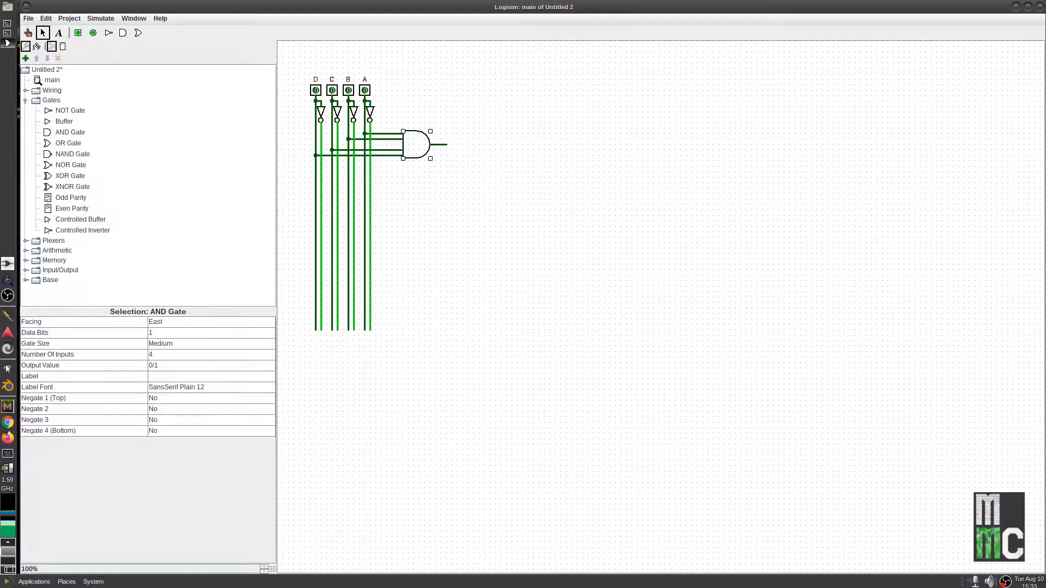
Step: Place an LED at the end of the AND gate's output wire
{"action": "double_click", "coordinate": [42, 271]}
{"action": "left_click", "coordinate": [51, 258]}
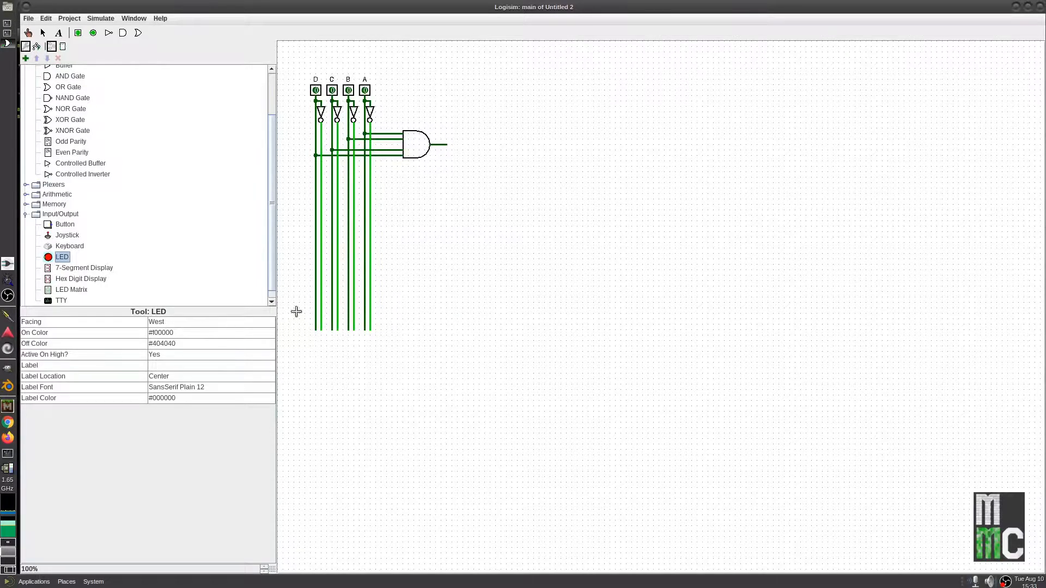
{"action": "left_click", "coordinate": [448, 144]}
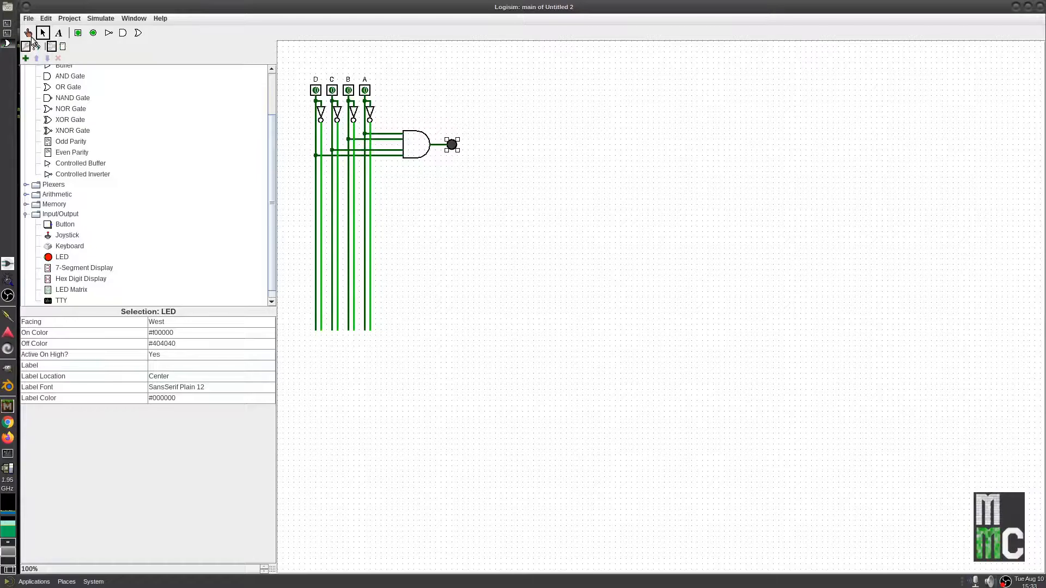
Step: Switch inputs A, B, C and D to 1 one after another with the Poke tool to test the AND gate and LED
{"action": "left_click", "coordinate": [331, 91]}
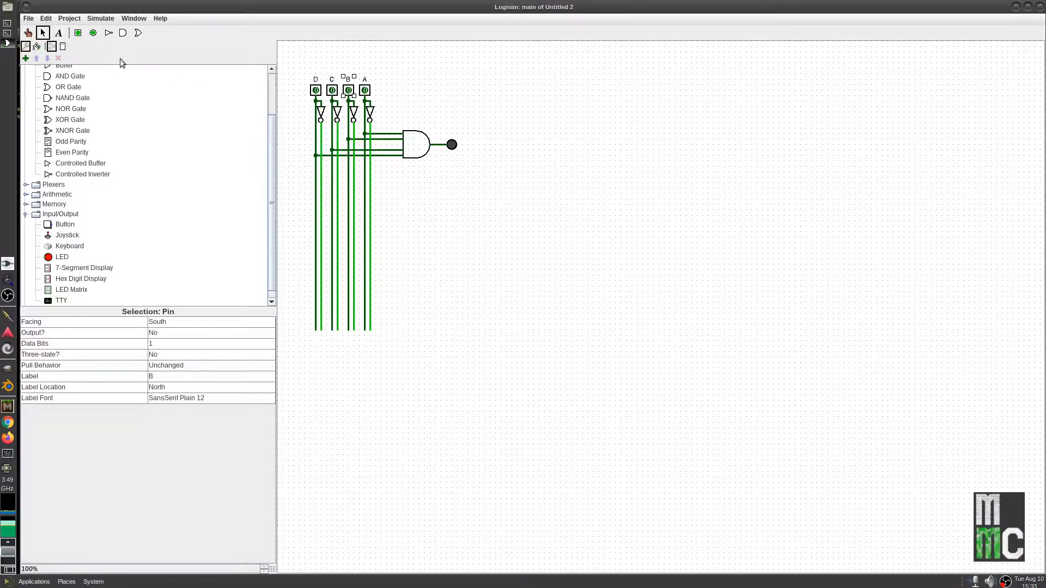
{"action": "left_click", "coordinate": [28, 33]}
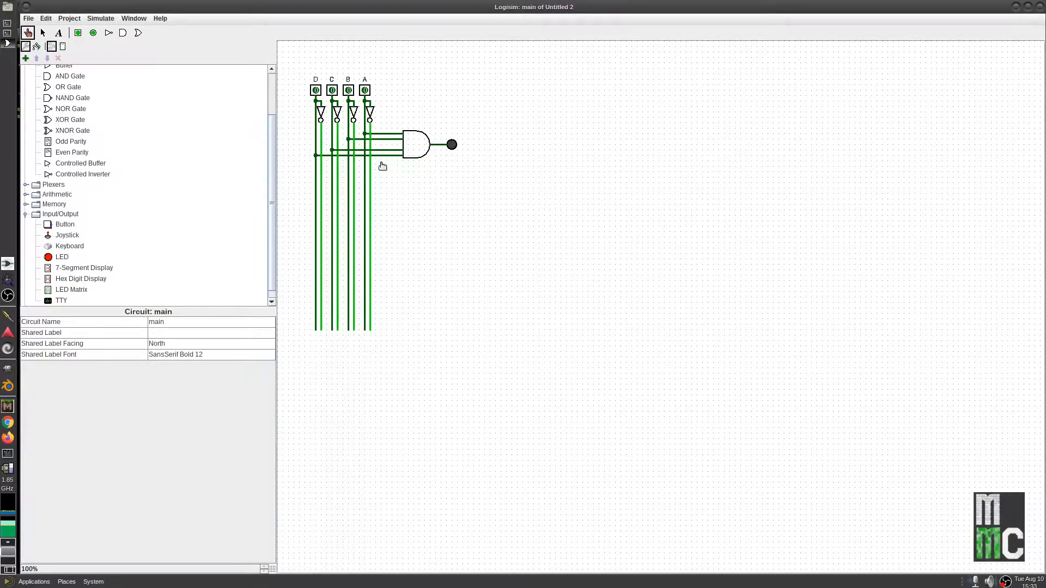
{"action": "left_click", "coordinate": [365, 91]}
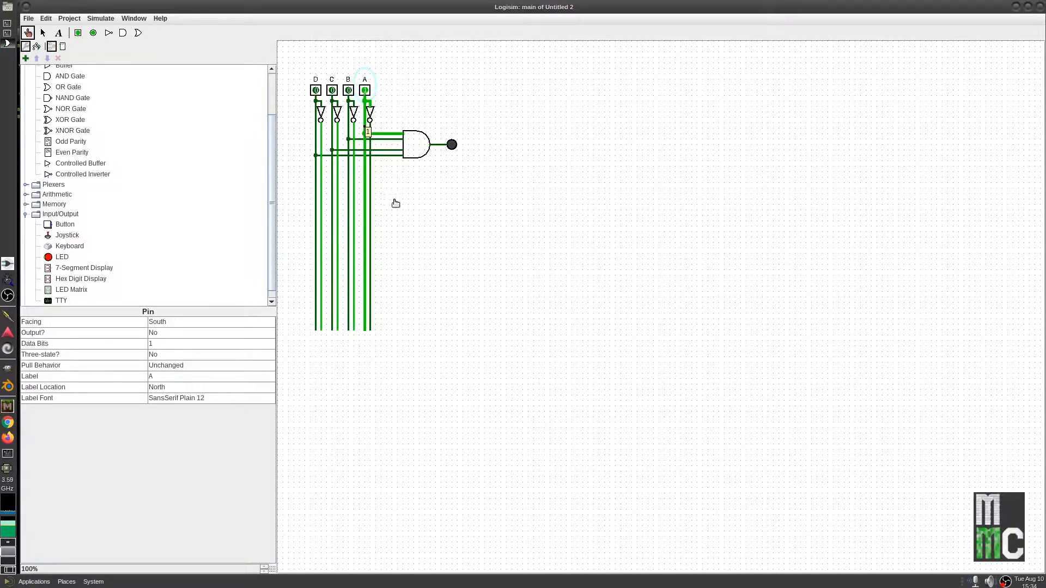
{"action": "left_click", "coordinate": [349, 90]}
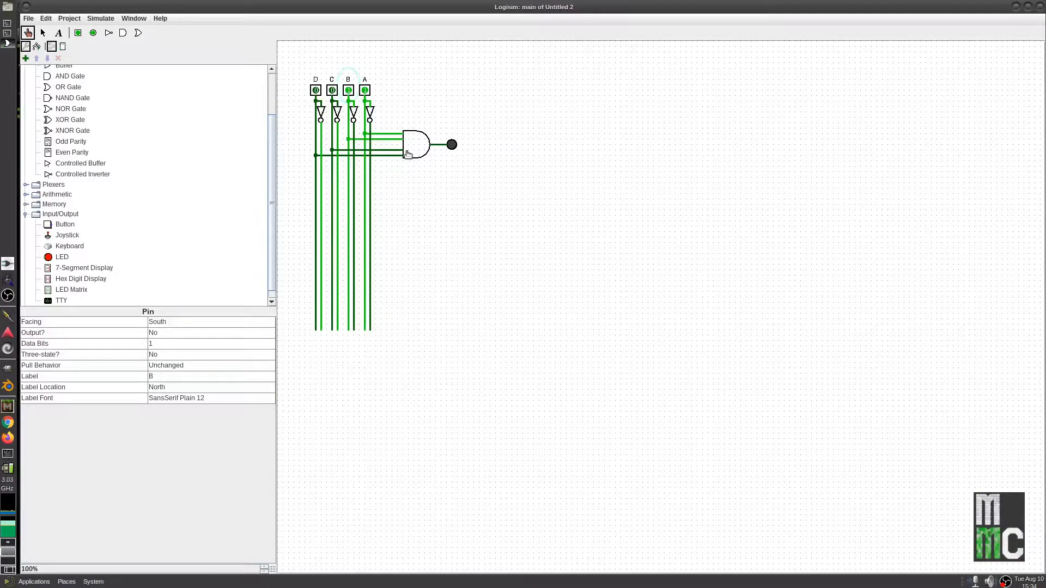
{"action": "left_click", "coordinate": [332, 91]}
{"action": "left_click", "coordinate": [316, 91]}
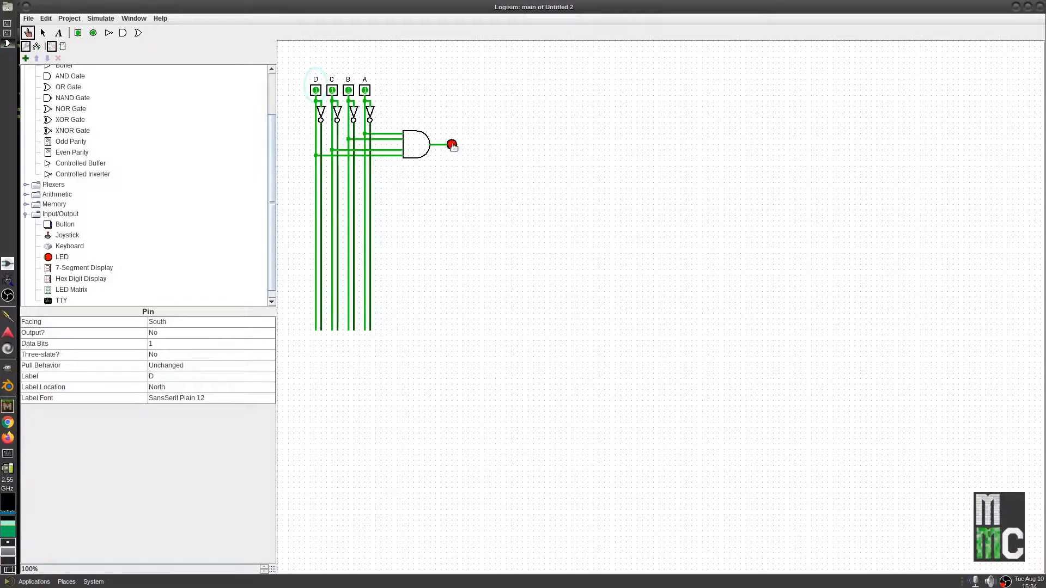
Step: Switch all four inputs back to 0, and toggle A and D on and off to check the LED
{"action": "left_click", "coordinate": [364, 90]}
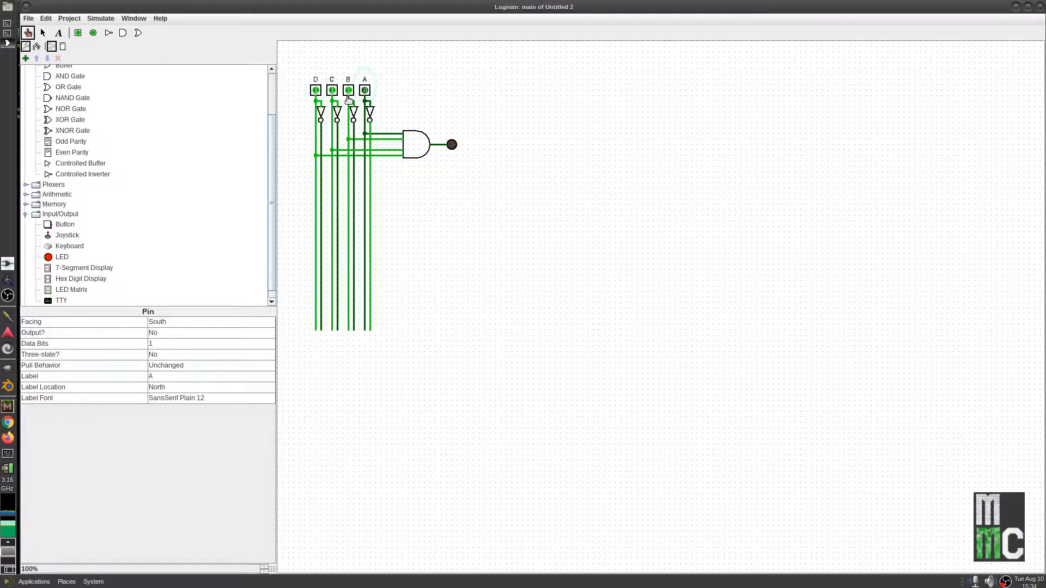
{"action": "left_click", "coordinate": [348, 90]}
{"action": "left_click", "coordinate": [331, 90]}
{"action": "left_click", "coordinate": [316, 91]}
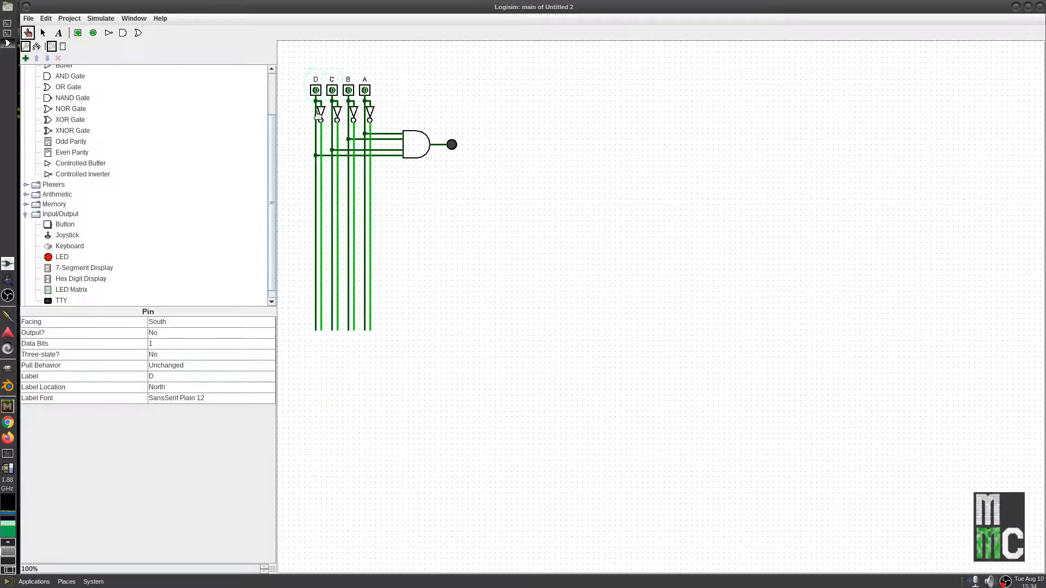
{"action": "left_click", "coordinate": [366, 89]}
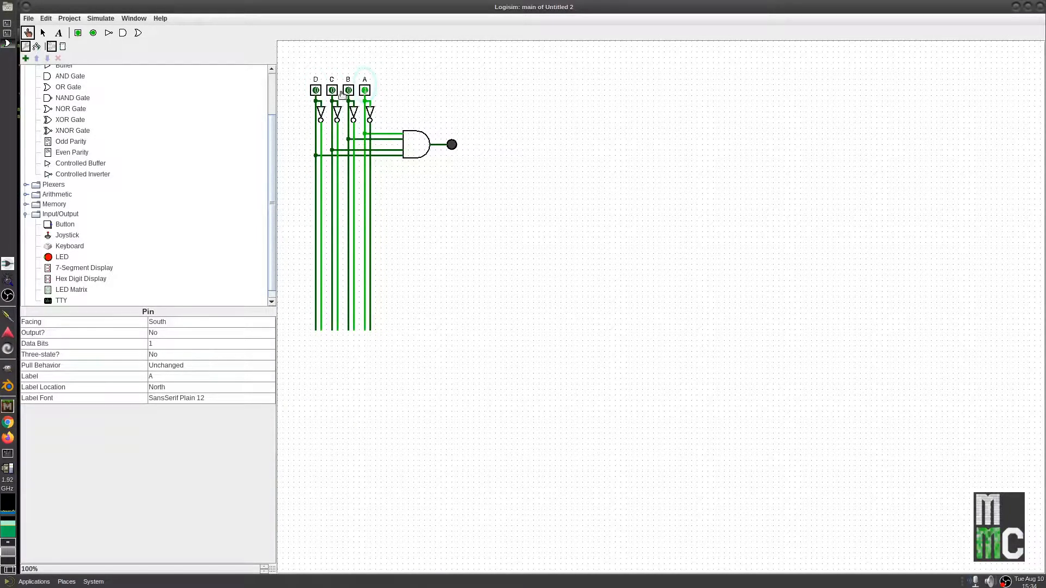
{"action": "left_click", "coordinate": [316, 89]}
{"action": "left_click", "coordinate": [316, 90]}
{"action": "left_click", "coordinate": [365, 91]}
Step: Place a second AND gate below the first one and set its number of inputs to 2
{"action": "left_click", "coordinate": [60, 78]}
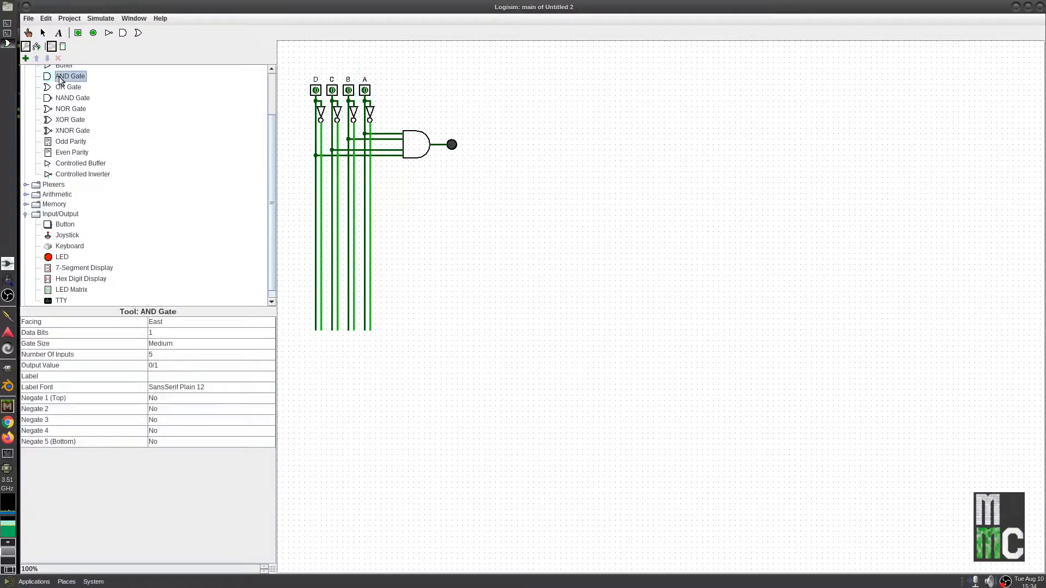
{"action": "left_click", "coordinate": [430, 183]}
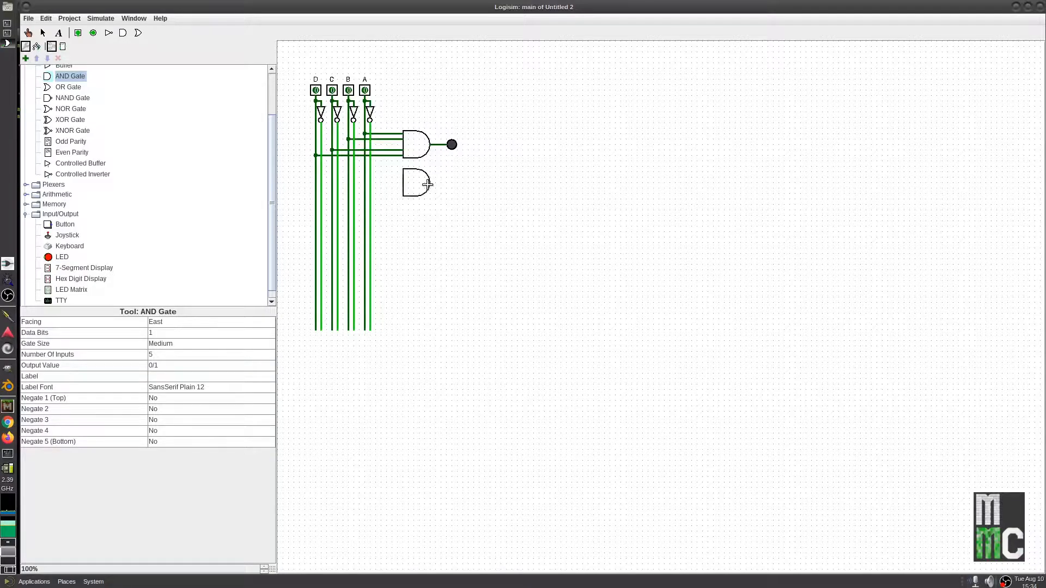
{"action": "left_click", "coordinate": [173, 355]}
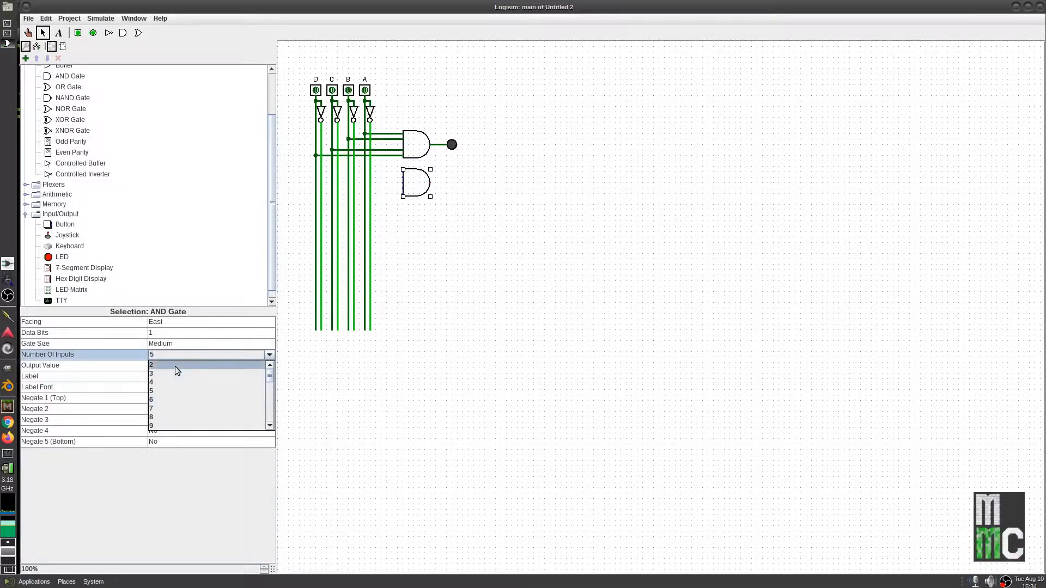
{"action": "left_click", "coordinate": [175, 366]}
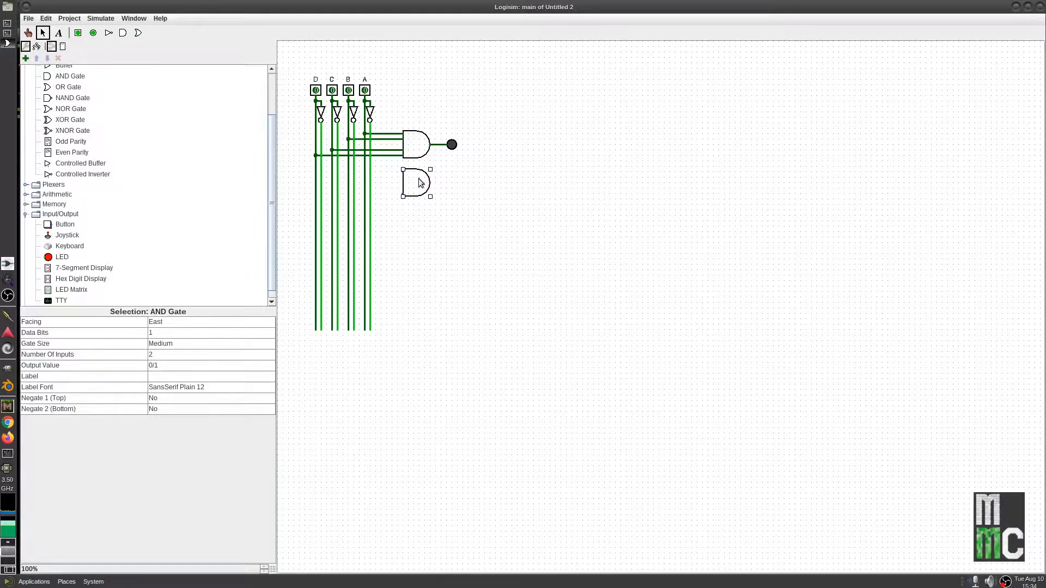
Step: Try the Wide gate size on the new AND gate and settle on Narrow
{"action": "left_click", "coordinate": [172, 342]}
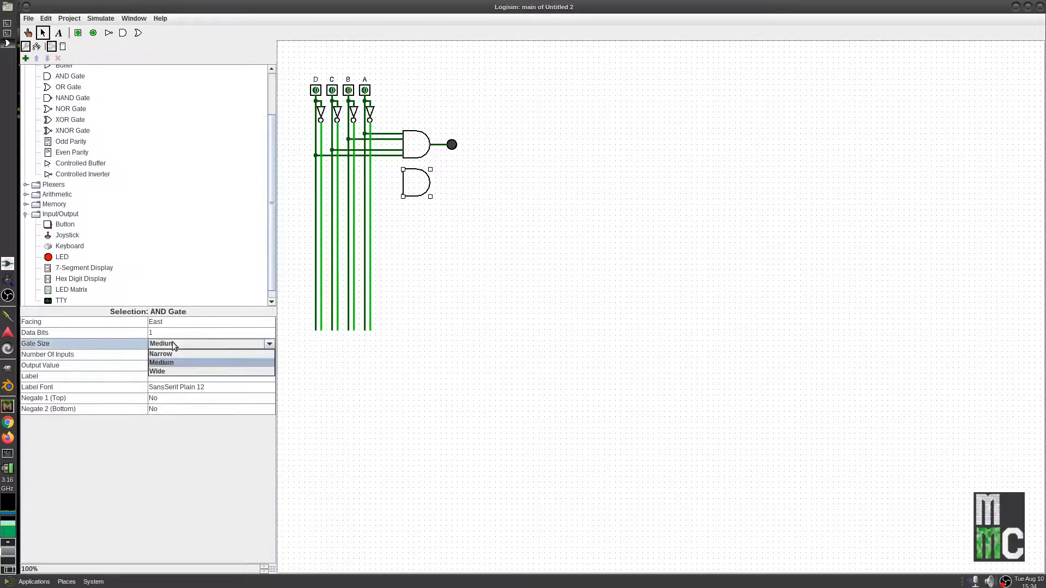
{"action": "left_click", "coordinate": [184, 375]}
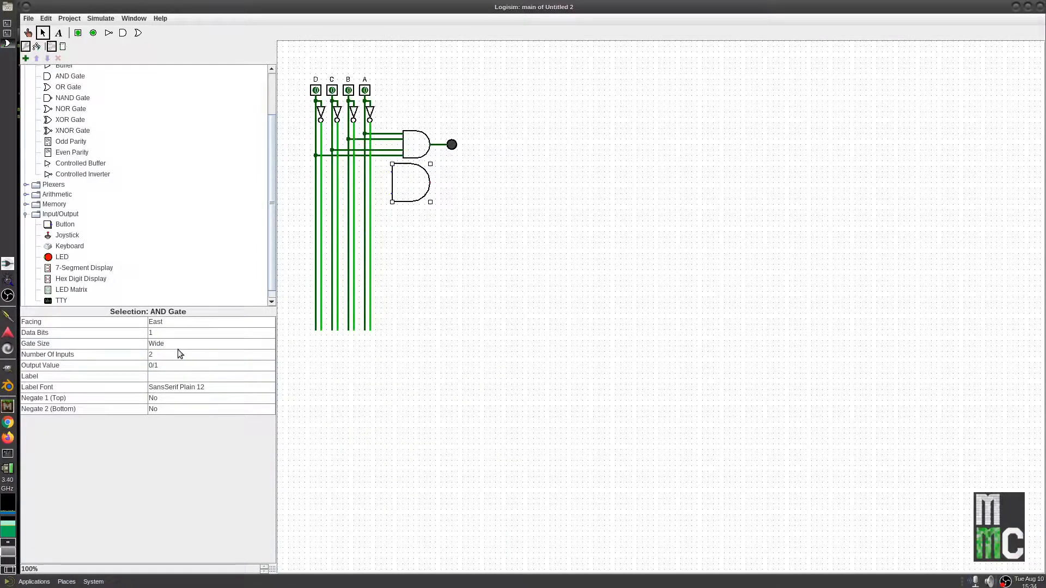
{"action": "left_click", "coordinate": [179, 344]}
{"action": "left_click", "coordinate": [174, 355]}
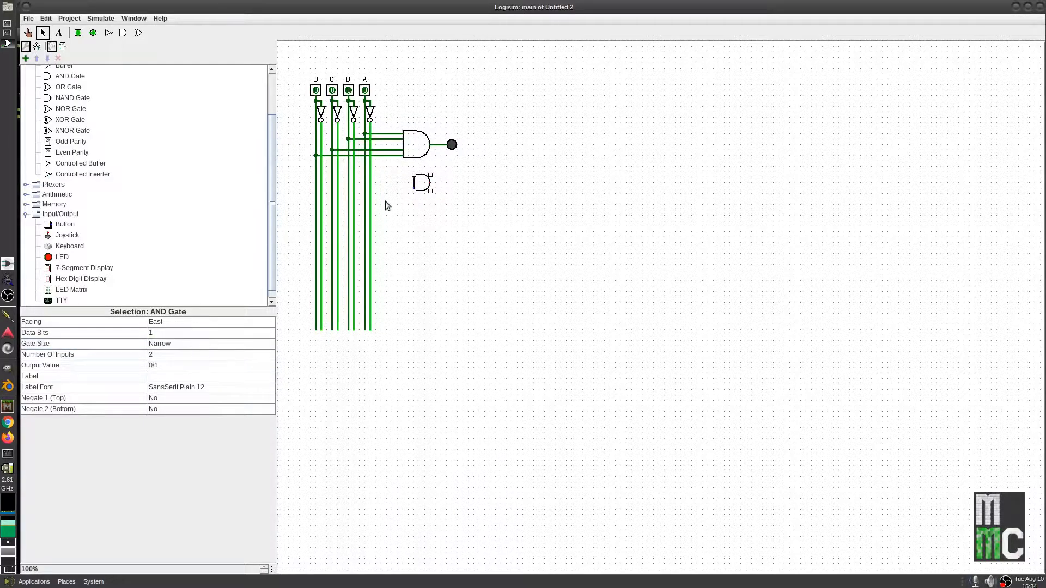
Step: Align the narrow AND gate with the input edge of the gate above and wire its inputs to the direct A and D lines
{"action": "left_click_drag", "start_coordinate": [411, 182], "coordinate": [410, 176]}
{"action": "left_click", "coordinate": [492, 255]}
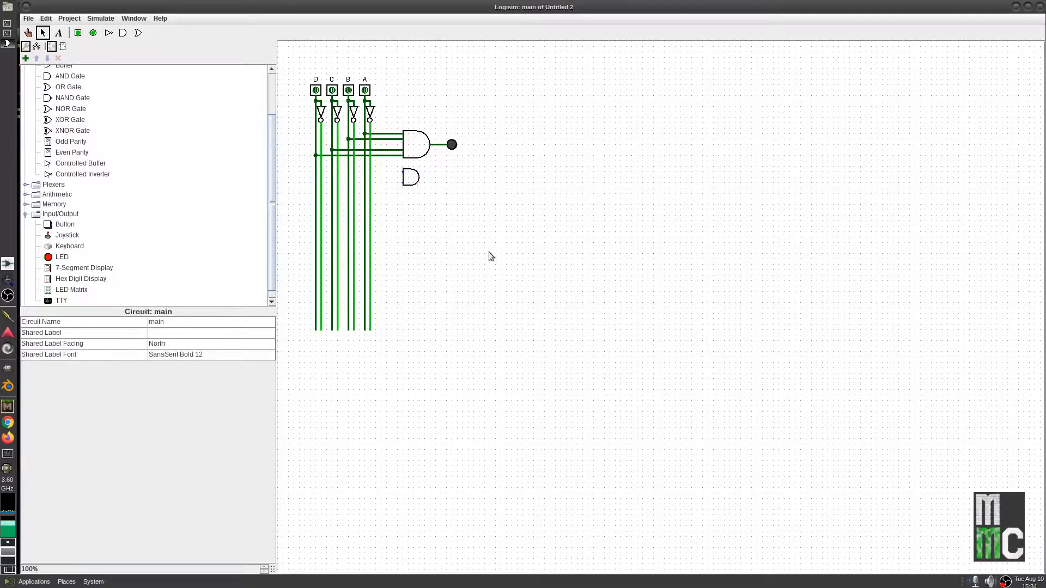
{"action": "left_click_drag", "start_coordinate": [403, 172], "coordinate": [316, 183]}
Step: Place a Narrow OR gate with 2 inputs directly below the narrow AND gate, aligned with its input edge
{"action": "left_click", "coordinate": [62, 89]}
{"action": "left_click", "coordinate": [428, 207]}
{"action": "left_click", "coordinate": [166, 344]}
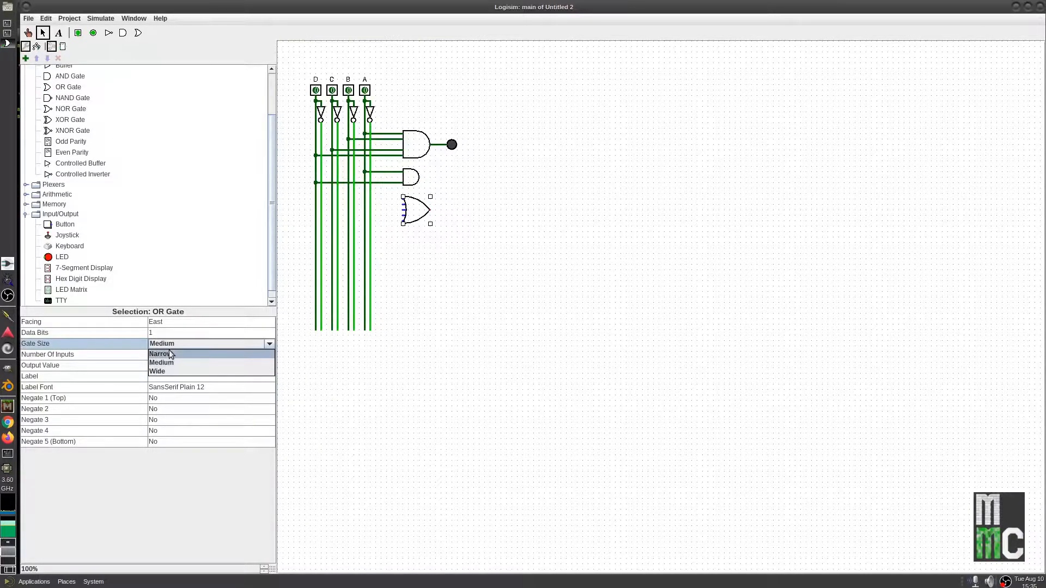
{"action": "left_click", "coordinate": [171, 355]}
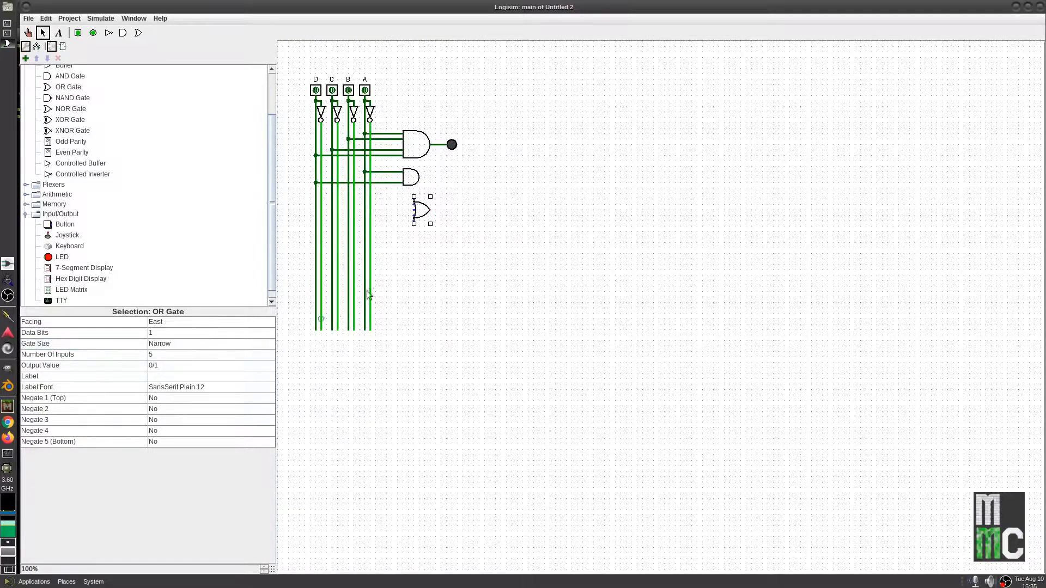
{"action": "left_click", "coordinate": [159, 354]}
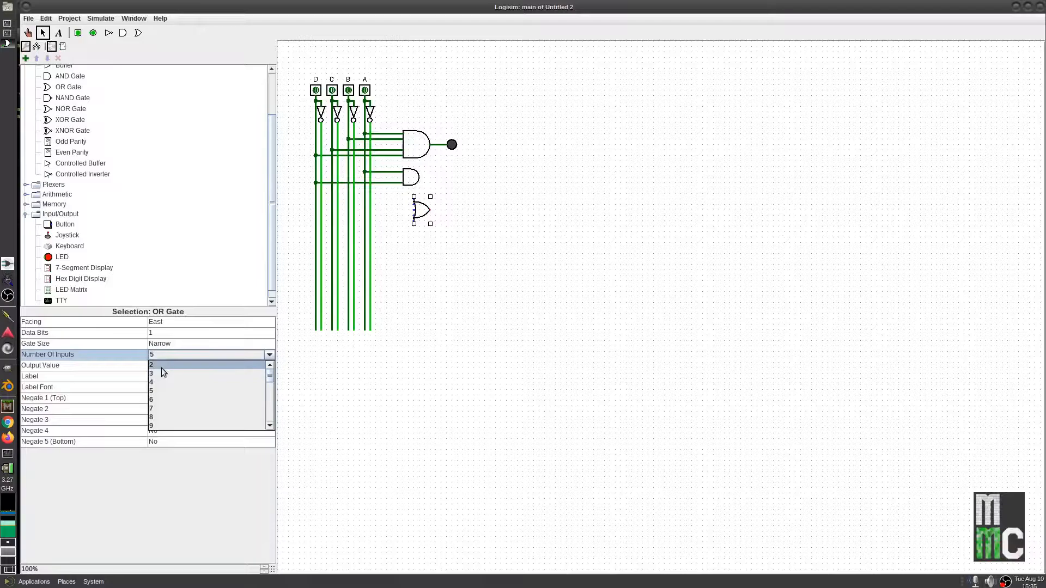
{"action": "left_click", "coordinate": [161, 367]}
{"action": "left_click_drag", "start_coordinate": [417, 214], "coordinate": [406, 206]}
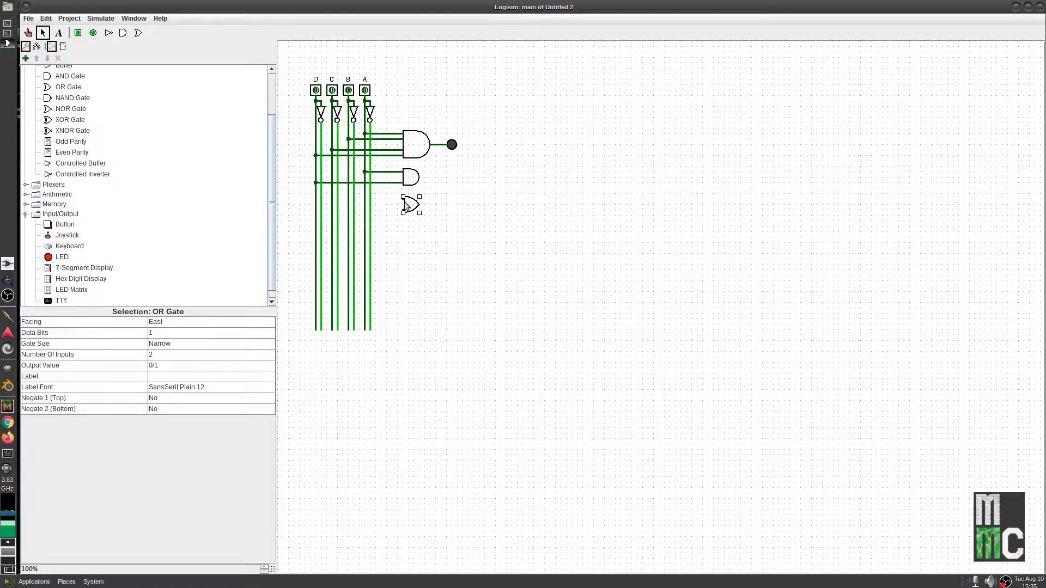
Step: Wire the OR gate's upper input to the direct B line and its lower input to the direct C line
{"action": "left_click", "coordinate": [410, 233]}
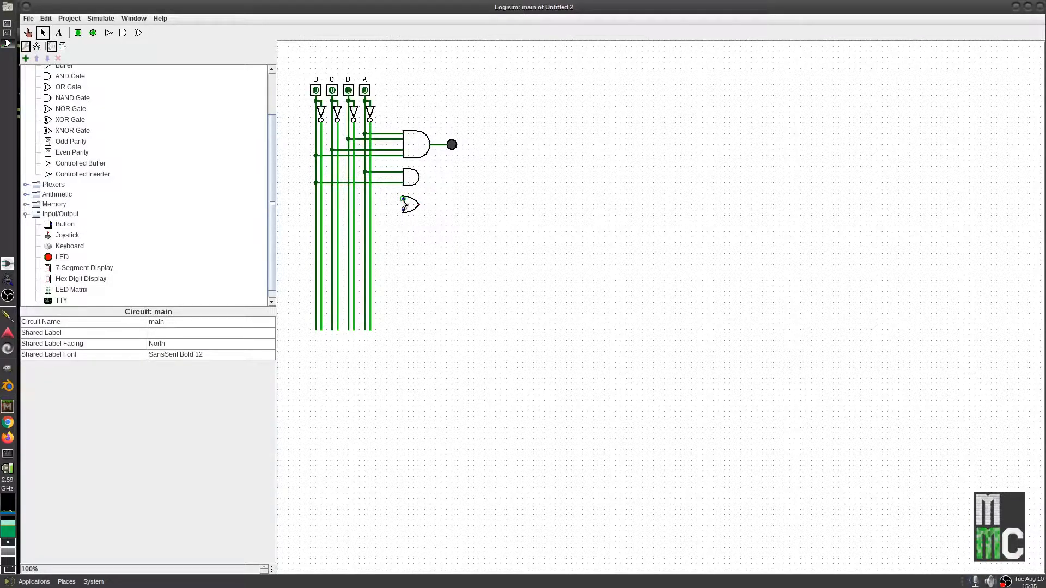
{"action": "left_click_drag", "start_coordinate": [403, 199], "coordinate": [351, 202]}
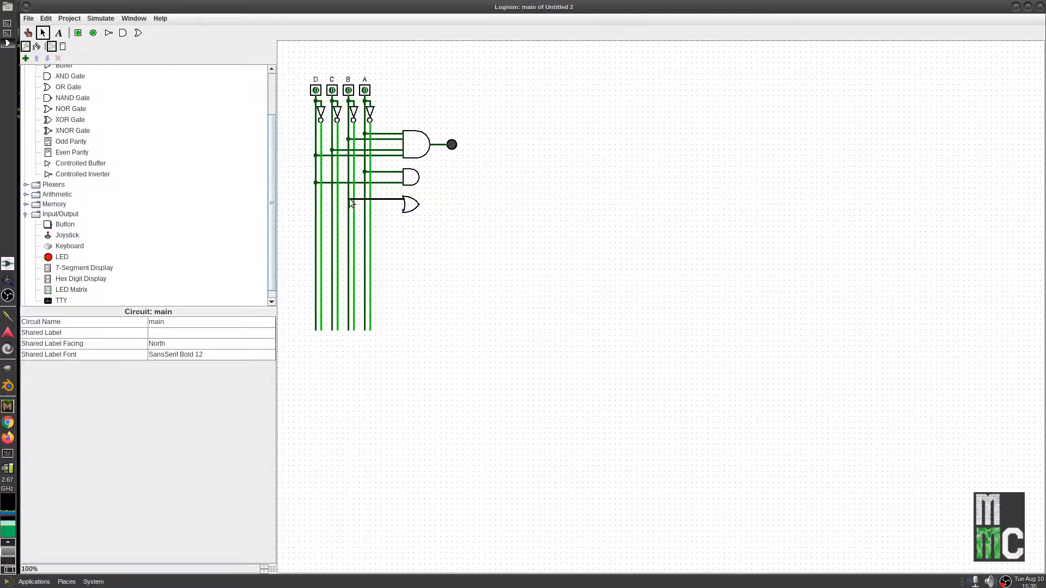
{"action": "left_click", "coordinate": [403, 212]}
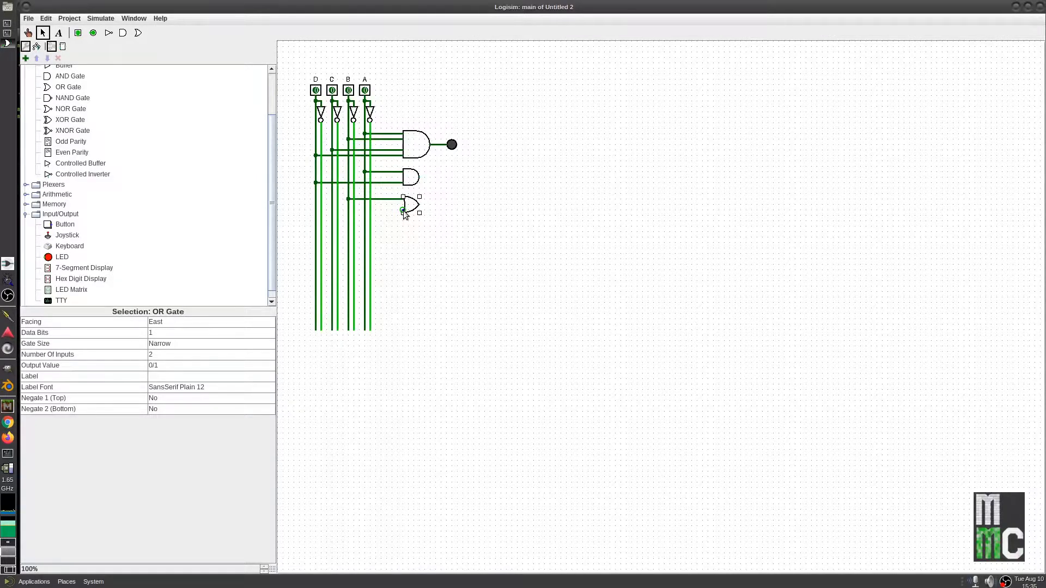
{"action": "left_click_drag", "start_coordinate": [362, 212], "coordinate": [332, 211]}
Step: Place a Narrow AND gate with 2 inputs to the right of the narrow AND and OR gates
{"action": "left_click", "coordinate": [70, 76]}
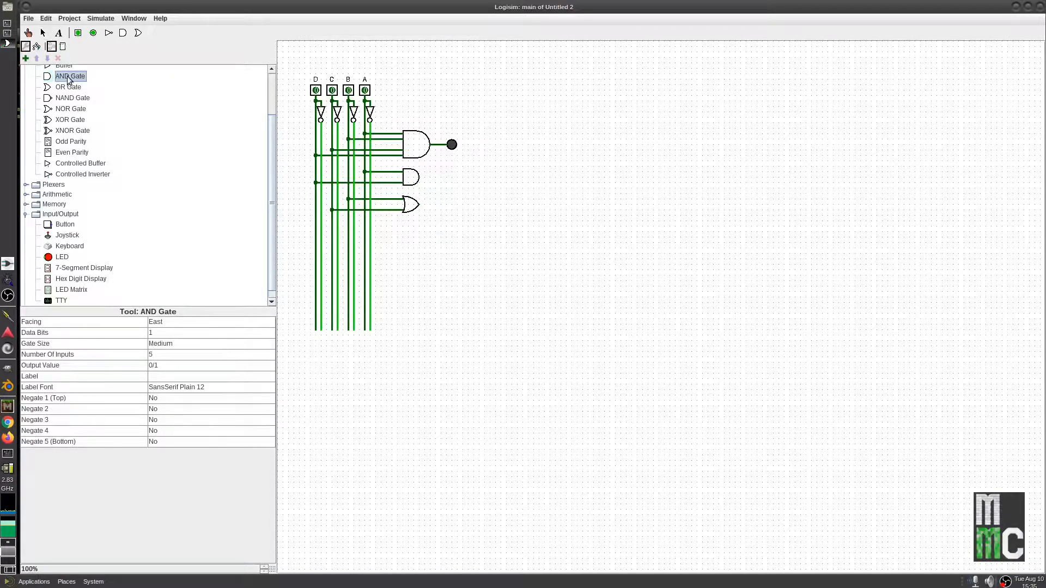
{"action": "left_click", "coordinate": [463, 188]}
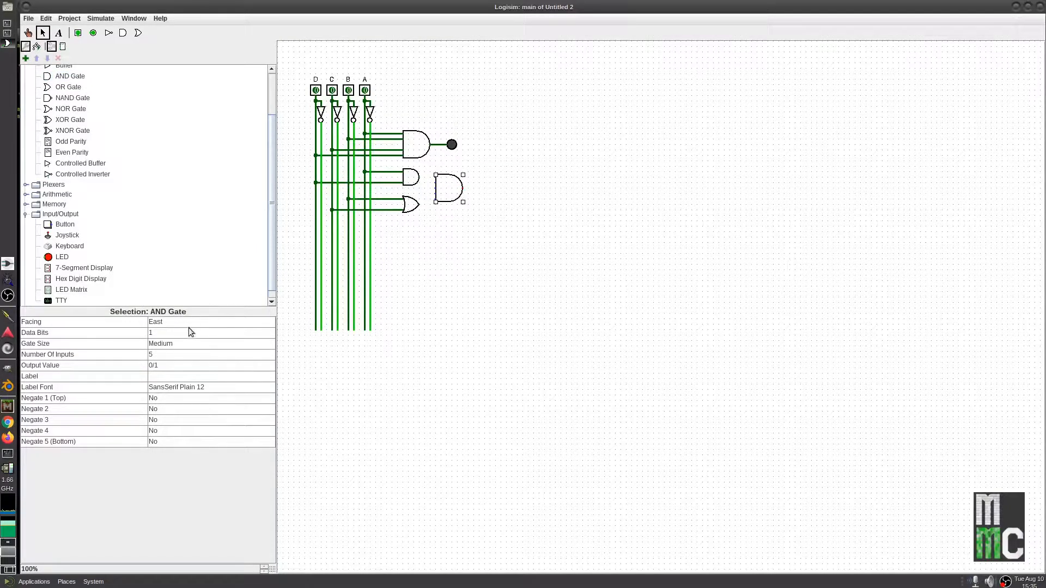
{"action": "left_click", "coordinate": [187, 344]}
{"action": "left_click", "coordinate": [190, 353]}
{"action": "left_click", "coordinate": [171, 355]}
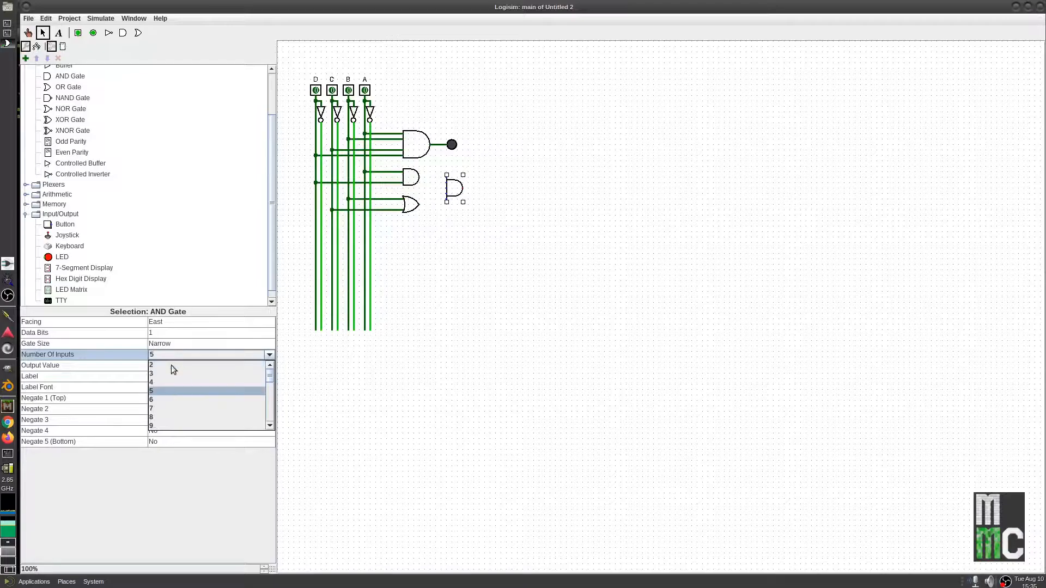
{"action": "left_click", "coordinate": [172, 364]}
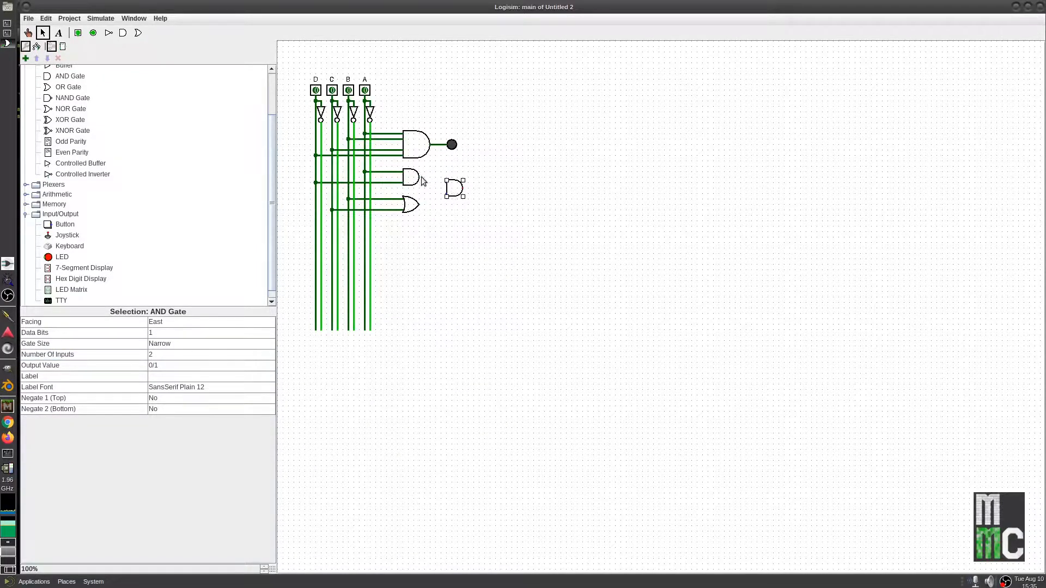
Step: Wire the outputs of the narrow AND gate and the OR gate into the new AND gate, and extend a short output wire
{"action": "left_click", "coordinate": [436, 188]}
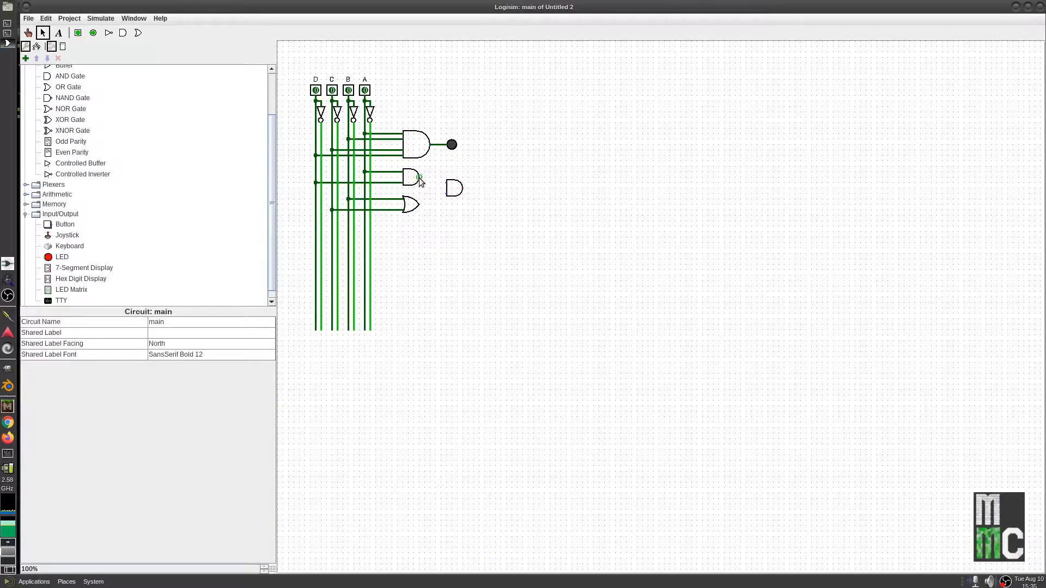
{"action": "mouse_move", "coordinate": [446, 182]}
{"action": "left_mouse_down"}
{"action": "mouse_move", "coordinate": [424, 185]}
{"action": "mouse_move", "coordinate": [474, 169]}
{"action": "mouse_move", "coordinate": [439, 180]}
{"action": "mouse_move", "coordinate": [432, 217]}
{"action": "mouse_move", "coordinate": [444, 220]}
{"action": "mouse_move", "coordinate": [444, 162]}
{"action": "mouse_move", "coordinate": [416, 199]}
{"action": "mouse_move", "coordinate": [437, 194]}
{"action": "mouse_move", "coordinate": [438, 174]}
{"action": "mouse_move", "coordinate": [440, 220]}
{"action": "left_mouse_up"}
{"action": "mouse_move", "coordinate": [429, 183]}
{"action": "left_mouse_down"}
{"action": "mouse_move", "coordinate": [435, 173]}
{"action": "mouse_move", "coordinate": [439, 185]}
{"action": "mouse_move", "coordinate": [420, 181]}
{"action": "mouse_move", "coordinate": [436, 177]}
{"action": "left_mouse_up"}
{"action": "left_click_drag", "start_coordinate": [436, 179], "coordinate": [421, 179]}
Step: Place a copy of the existing LED at the end of the new AND gate's output wire
{"action": "left_click", "coordinate": [454, 150]}
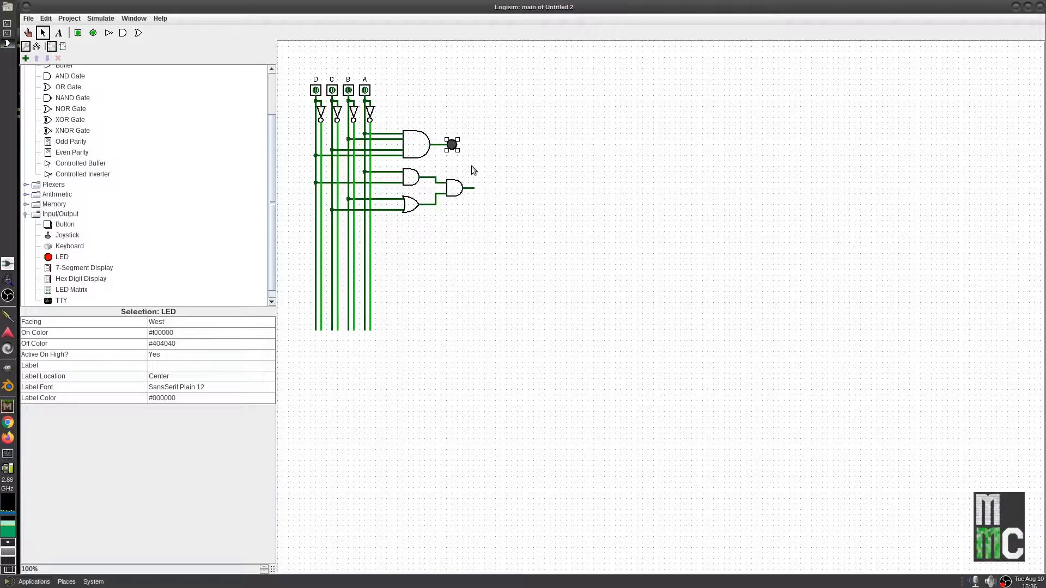
{"action": "left_click", "coordinate": [464, 158]}
{"action": "left_click", "coordinate": [479, 189]}
Step: Switch inputs A and D to 1 with the Poke tool to test the combined AND/OR circuit
{"action": "left_click", "coordinate": [29, 33]}
{"action": "left_click", "coordinate": [365, 90]}
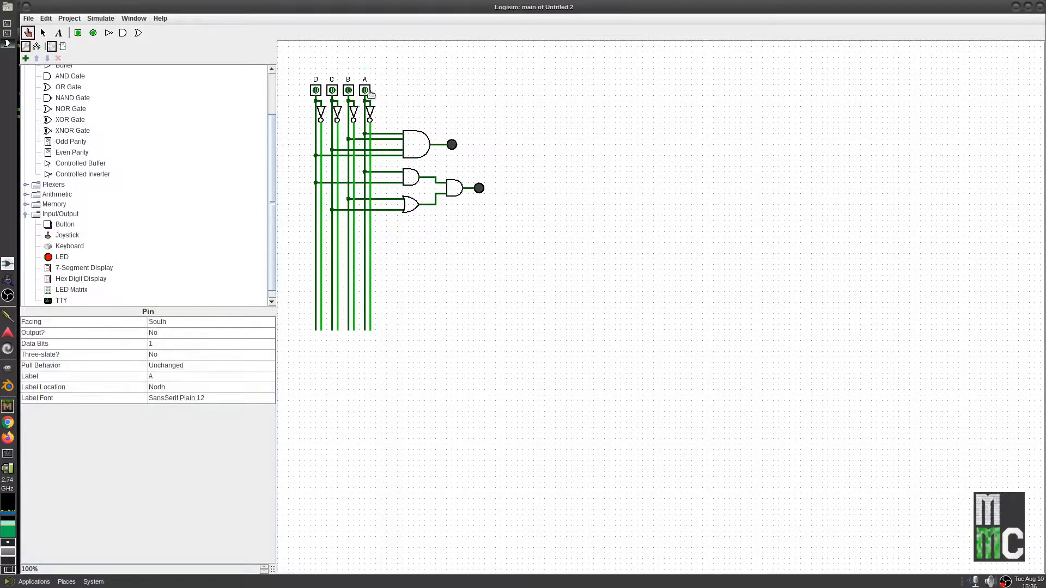
{"action": "left_click", "coordinate": [314, 91]}
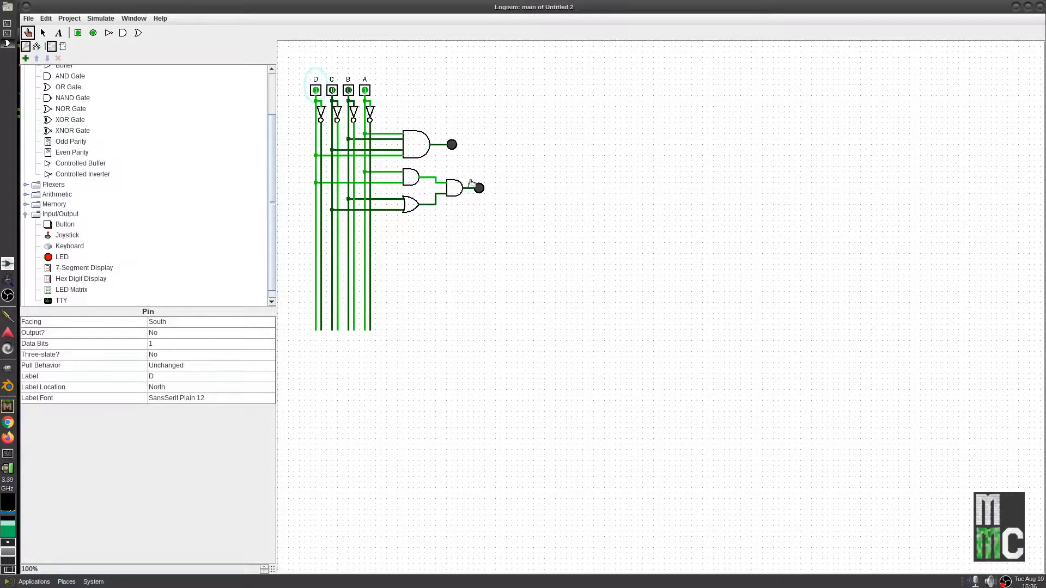
Step: Toggle inputs B and C separately and together to test the OR branch, leaving both at 1
{"action": "left_click", "coordinate": [348, 90]}
{"action": "left_click", "coordinate": [348, 90]}
{"action": "left_click", "coordinate": [331, 91]}
{"action": "left_click", "coordinate": [332, 90]}
{"action": "left_click", "coordinate": [348, 90]}
{"action": "left_click", "coordinate": [331, 90]}
{"action": "left_click", "coordinate": [331, 91]}
{"action": "left_click", "coordinate": [348, 91]}
{"action": "left_click", "coordinate": [348, 91]}
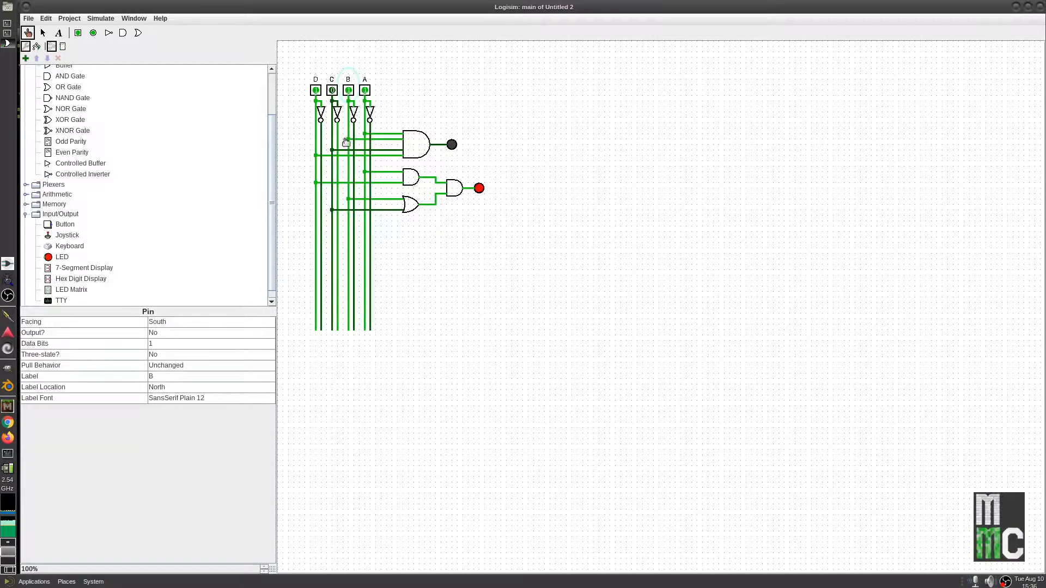
{"action": "left_click", "coordinate": [332, 91]}
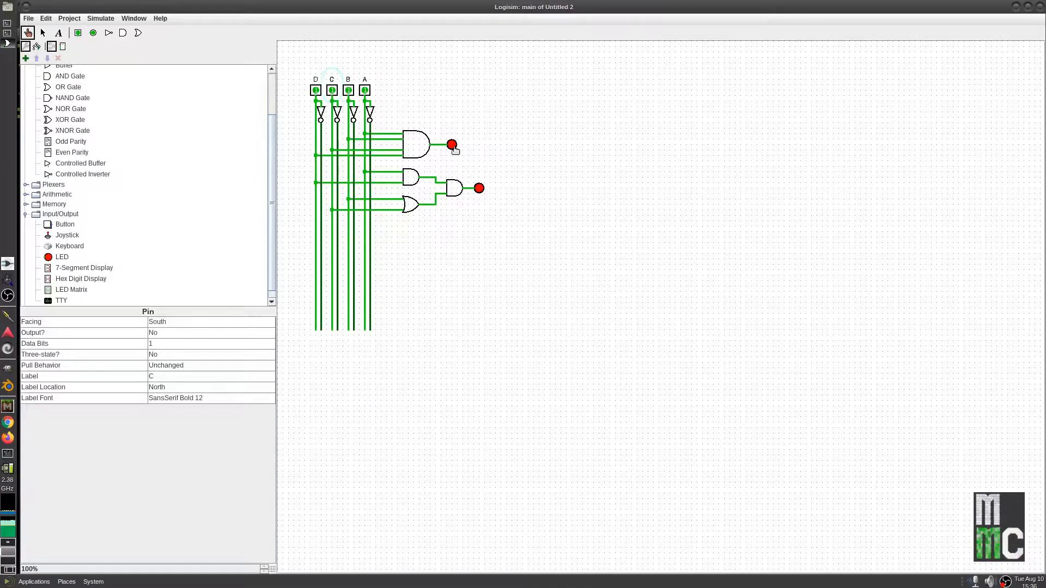
Step: Switch inputs A, B, C and D back to 0
{"action": "left_click", "coordinate": [366, 91]}
{"action": "left_click", "coordinate": [349, 91]}
{"action": "left_click", "coordinate": [333, 90]}
{"action": "left_click", "coordinate": [316, 91]}
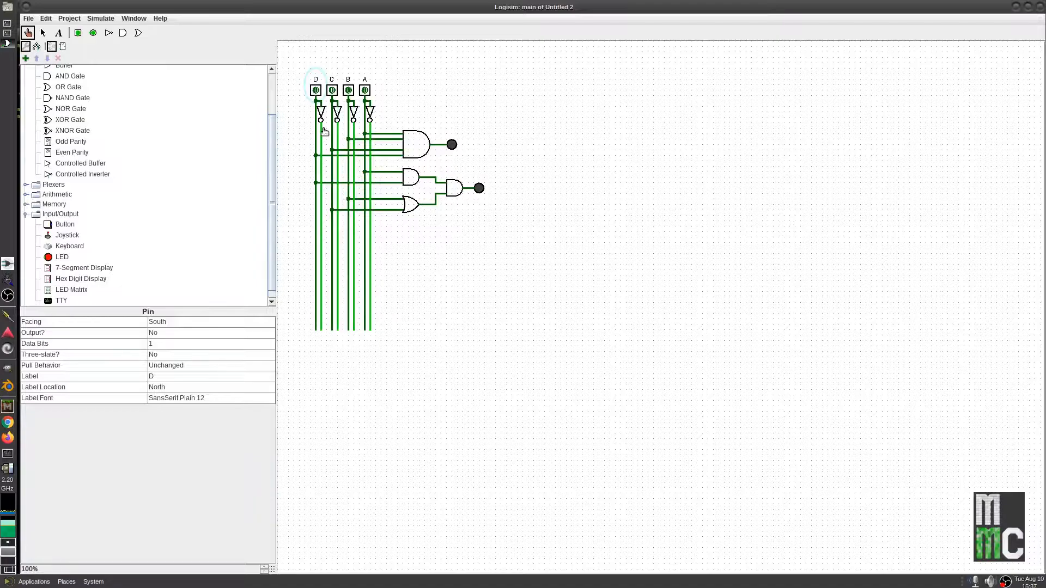
Step: Test the LEDs with A and C set to 1, and with B and D set to 1, resetting the inputs to 0 after each test
{"action": "left_click", "coordinate": [365, 91]}
{"action": "left_click", "coordinate": [332, 92]}
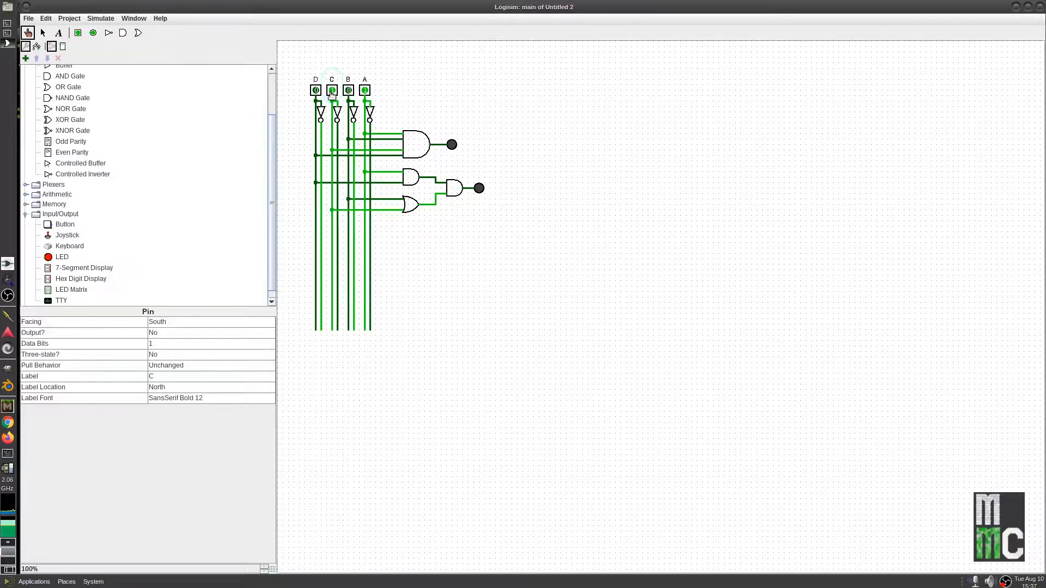
{"action": "left_click", "coordinate": [331, 91]}
{"action": "left_click", "coordinate": [365, 90]}
{"action": "left_click", "coordinate": [349, 90]}
{"action": "left_click", "coordinate": [315, 91]}
{"action": "left_click", "coordinate": [316, 92]}
{"action": "left_click", "coordinate": [351, 93]}
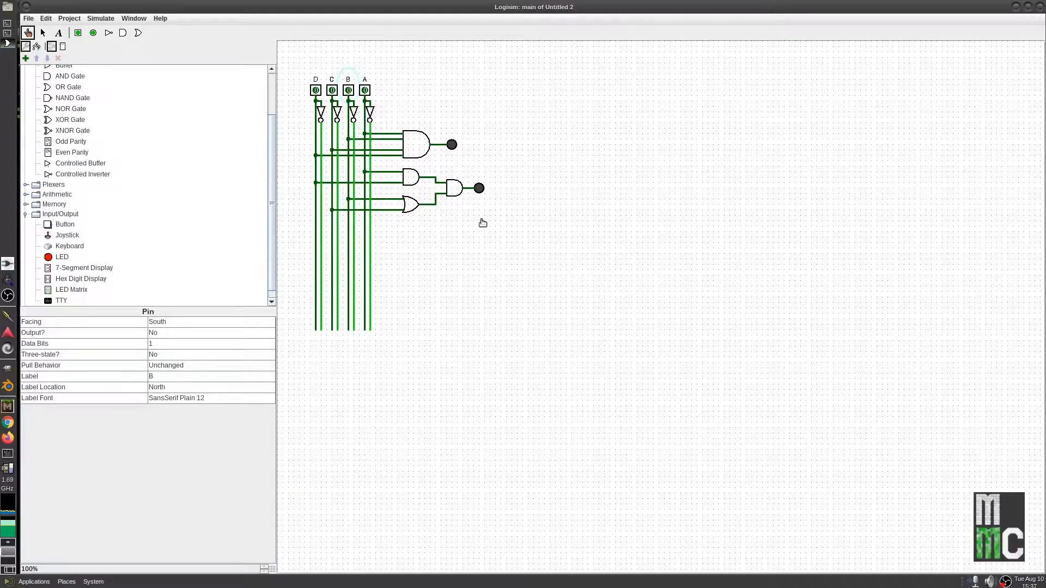
Step: Place a Medium AND gate with 5 inputs below the OR gate
{"action": "left_click", "coordinate": [61, 79]}
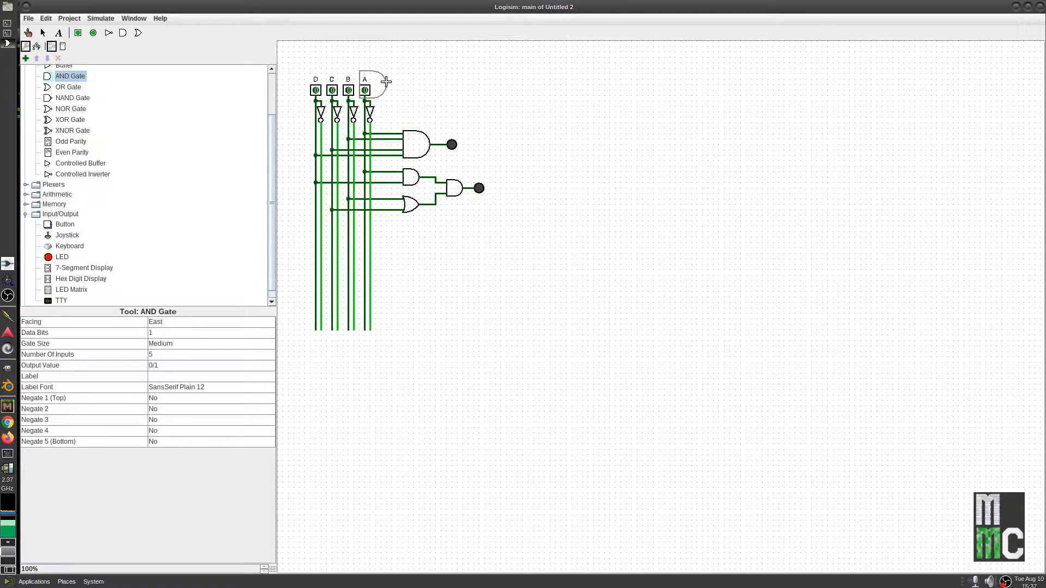
{"action": "scroll", "coordinate": [60, 203], "scroll_direction": "up", "scroll_amount": 5}
{"action": "left_click", "coordinate": [429, 234]}
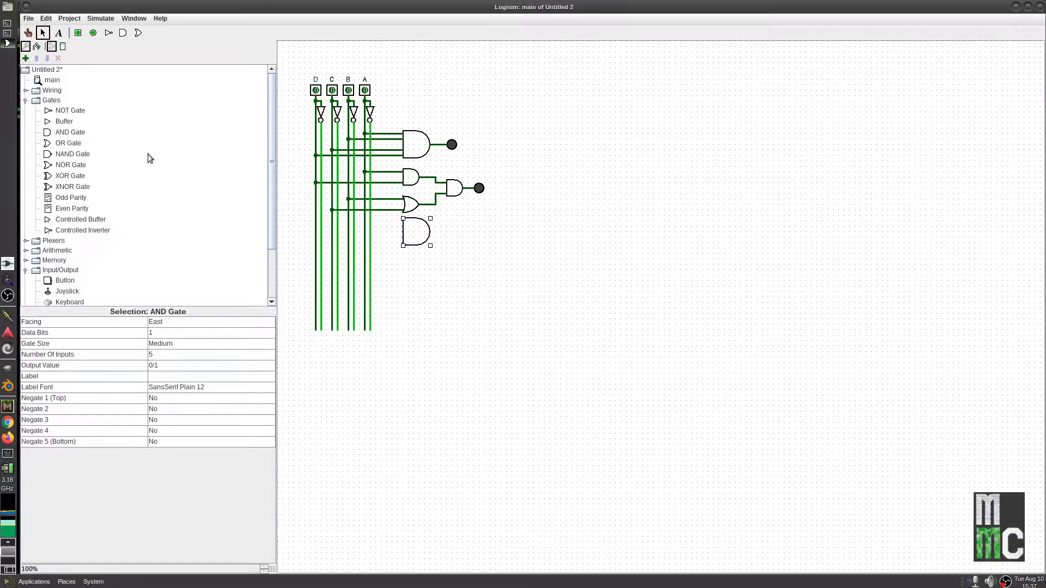
{"action": "left_click", "coordinate": [174, 345]}
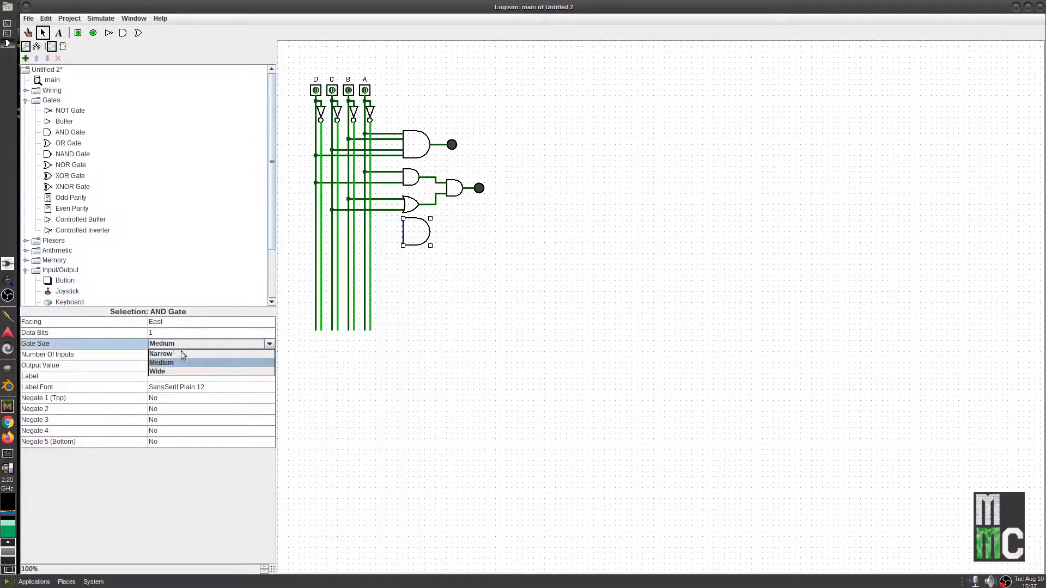
{"action": "left_click", "coordinate": [107, 354]}
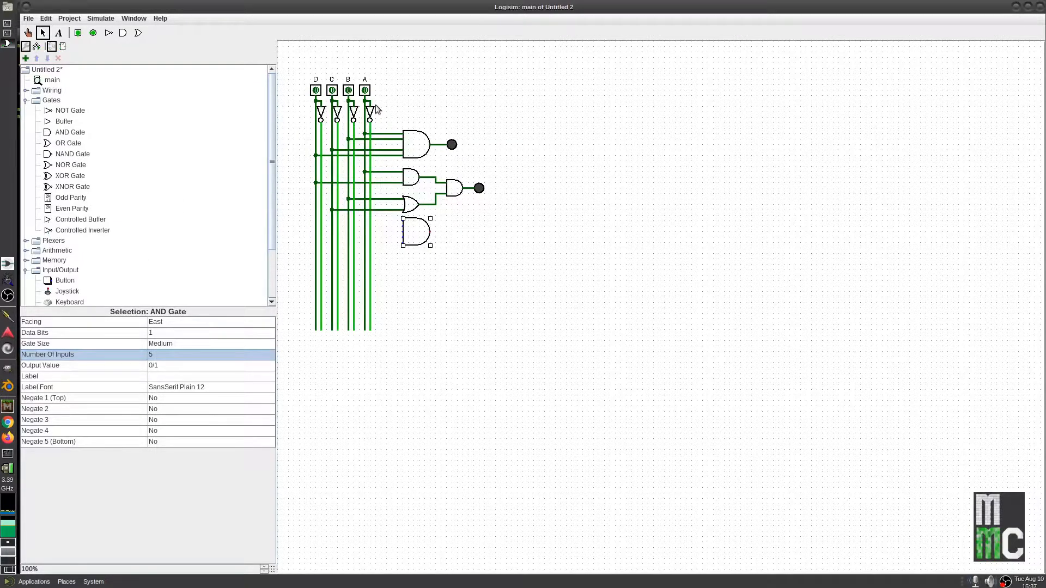
Step: Wire the new AND gate's inputs to direct A, inverted B, direct C and inverted D, and extend a short output wire
{"action": "left_click_drag", "start_coordinate": [403, 220], "coordinate": [333, 238]}
{"action": "left_click_drag", "start_coordinate": [403, 237], "coordinate": [321, 237]}
{"action": "left_click_drag", "start_coordinate": [431, 231], "coordinate": [446, 232]}
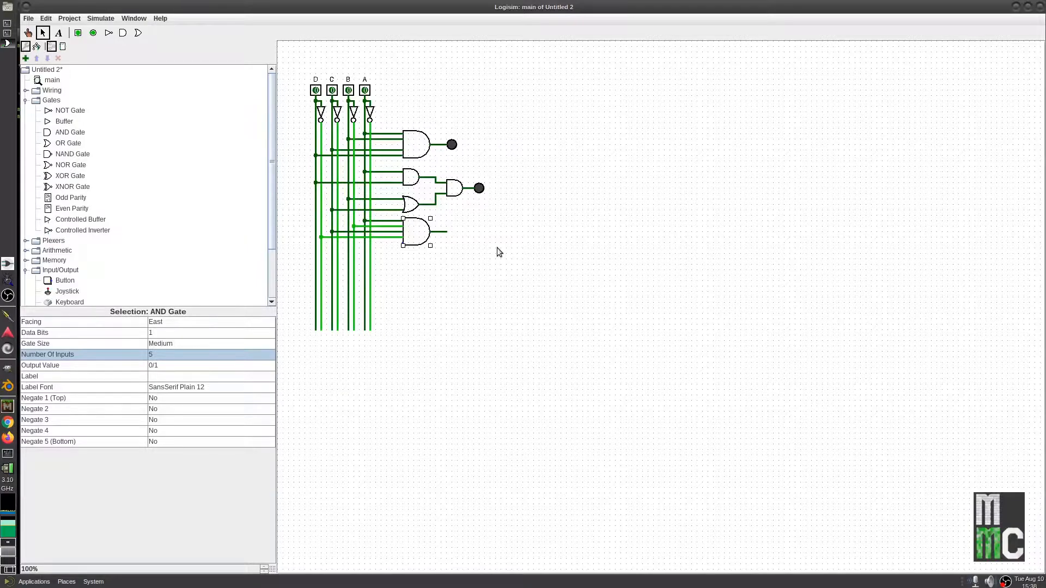
Step: Switch inputs A and C to 1 with the Poke tool to test the AND gate fed by inverted B and D
{"action": "left_click", "coordinate": [29, 33]}
{"action": "left_click", "coordinate": [364, 91]}
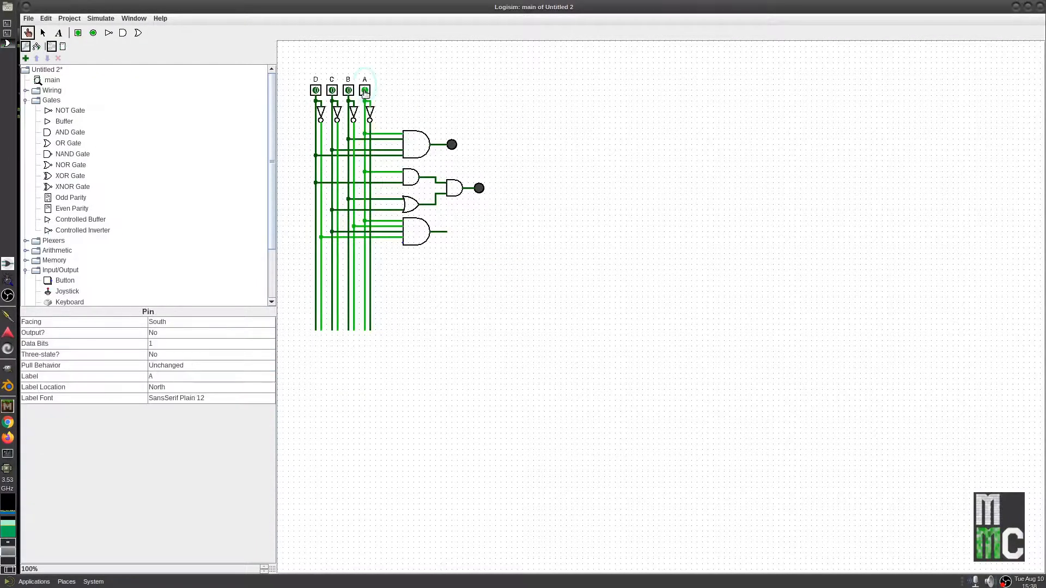
{"action": "left_click", "coordinate": [332, 91]}
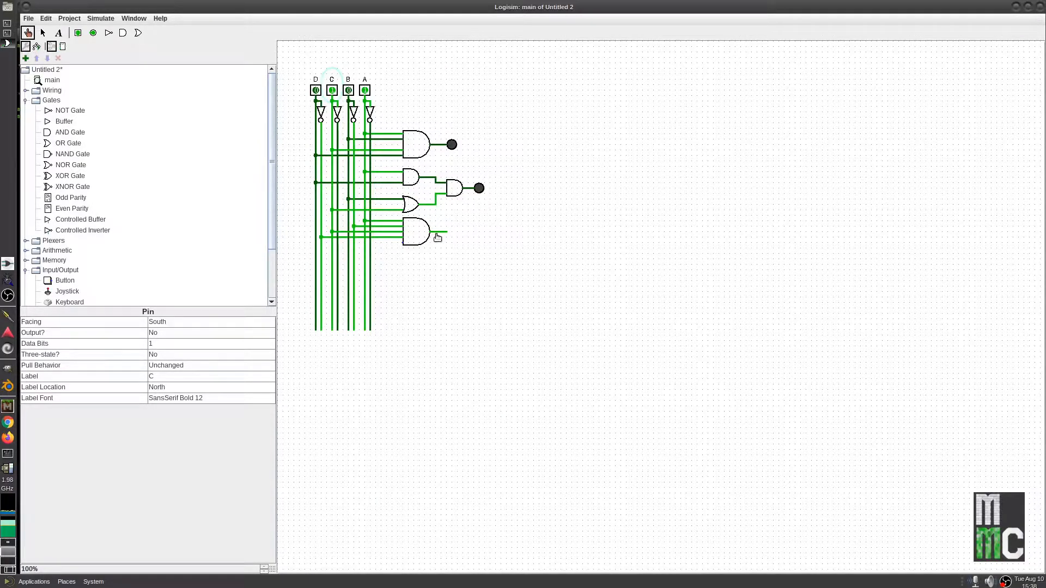
Step: Reset inputs A and C to 0 and place a Medium 5-input AND gate below the lowest AND gate
{"action": "left_click", "coordinate": [365, 90]}
{"action": "left_click", "coordinate": [332, 90]}
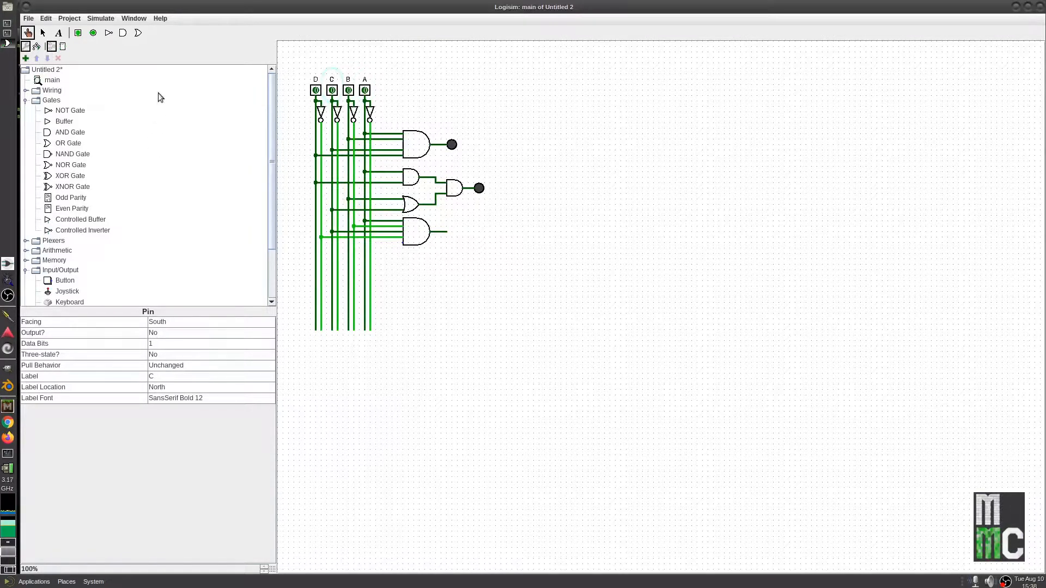
{"action": "left_click", "coordinate": [123, 33]}
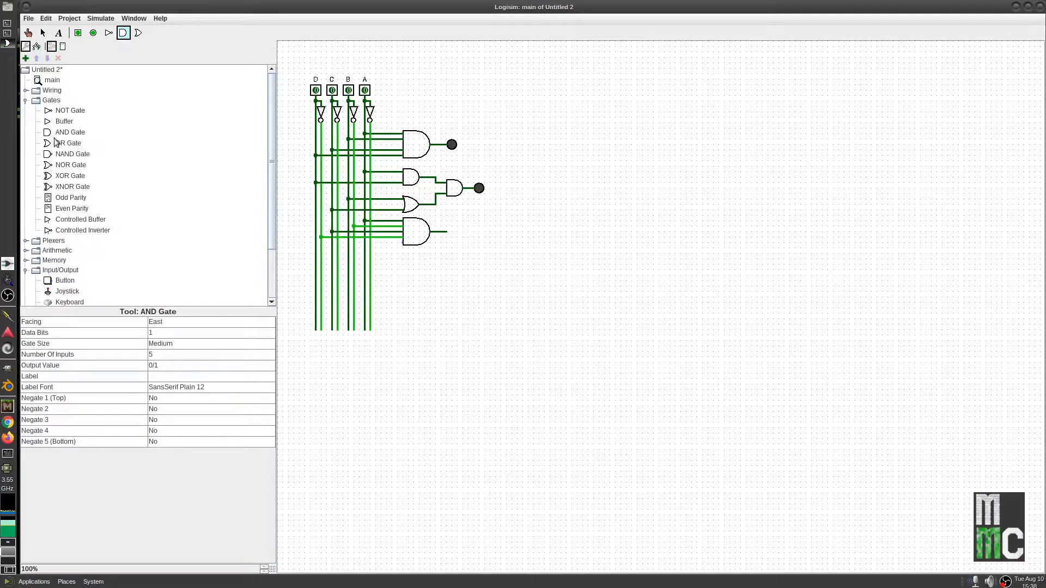
{"action": "left_click", "coordinate": [428, 265]}
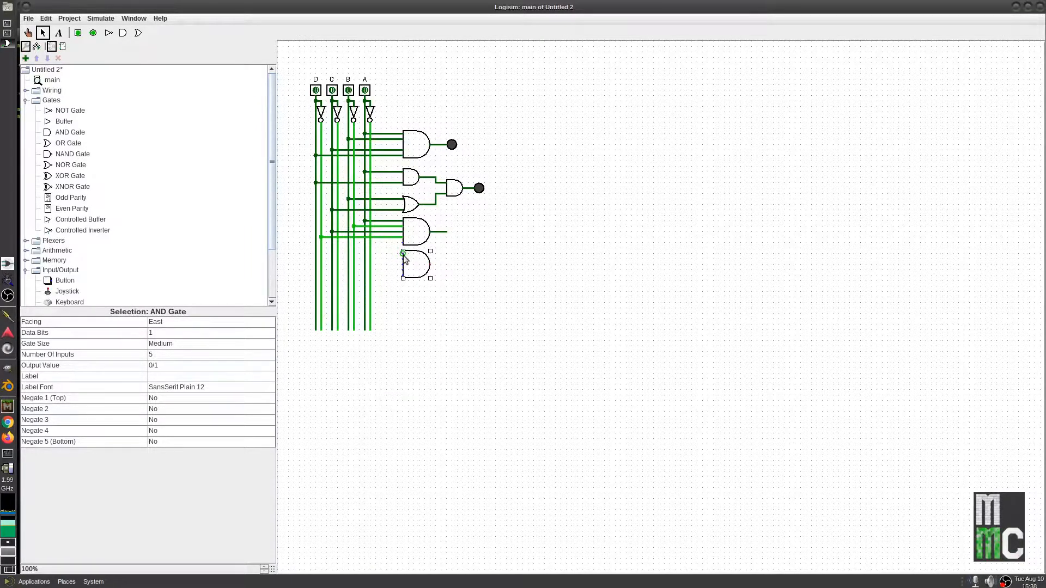
Step: Wire the new AND gate's inputs to inverted A, direct B, inverted C and direct D, and extend a short output wire
{"action": "left_click_drag", "start_coordinate": [403, 254], "coordinate": [338, 265]}
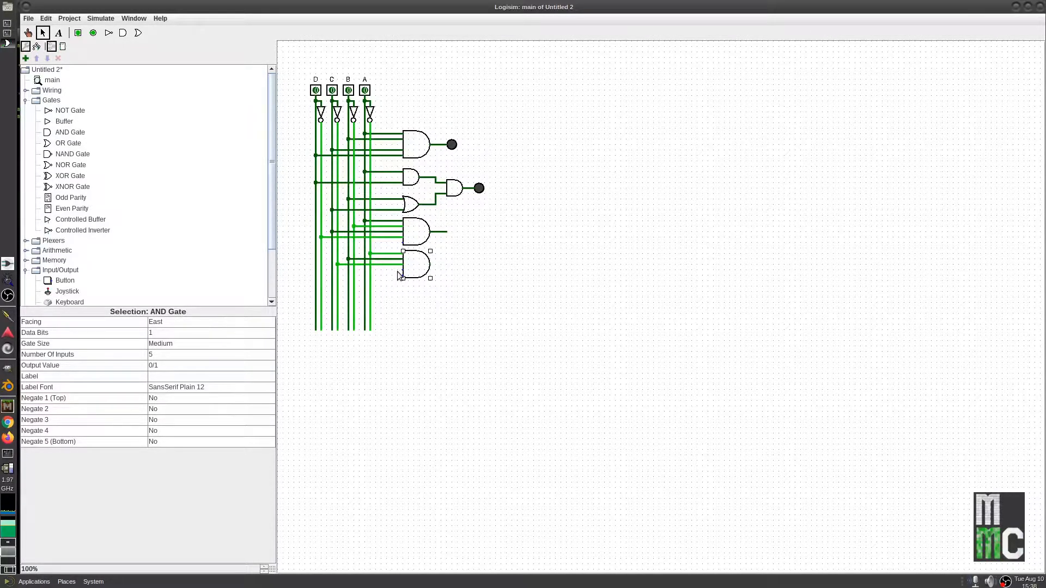
{"action": "left_click_drag", "start_coordinate": [404, 269], "coordinate": [321, 279]}
{"action": "left_click_drag", "start_coordinate": [319, 278], "coordinate": [318, 279]}
Step: Toggle the input pins with the Poke tool, ending with A, B, C and D all at 1, to test the gates
{"action": "left_click", "coordinate": [28, 33]}
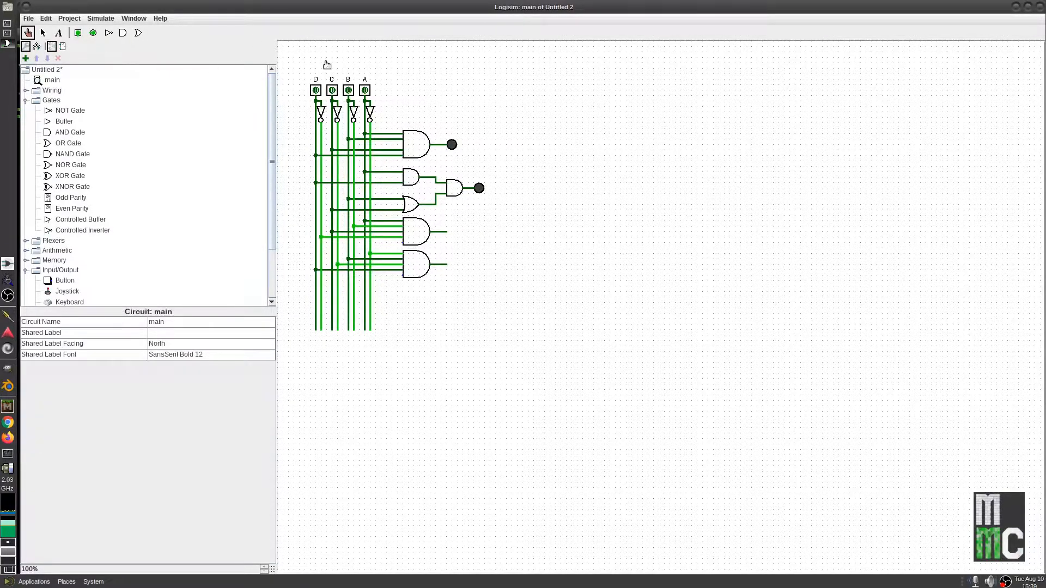
{"action": "left_click", "coordinate": [365, 90]}
{"action": "left_click", "coordinate": [365, 90]}
{"action": "left_click", "coordinate": [348, 91]}
{"action": "left_click", "coordinate": [332, 90]}
{"action": "left_click", "coordinate": [348, 90]}
{"action": "left_click", "coordinate": [333, 90]}
{"action": "left_click", "coordinate": [316, 90]}
{"action": "left_click", "coordinate": [333, 91]}
{"action": "left_click", "coordinate": [349, 91]}
{"action": "left_click", "coordinate": [365, 90]}
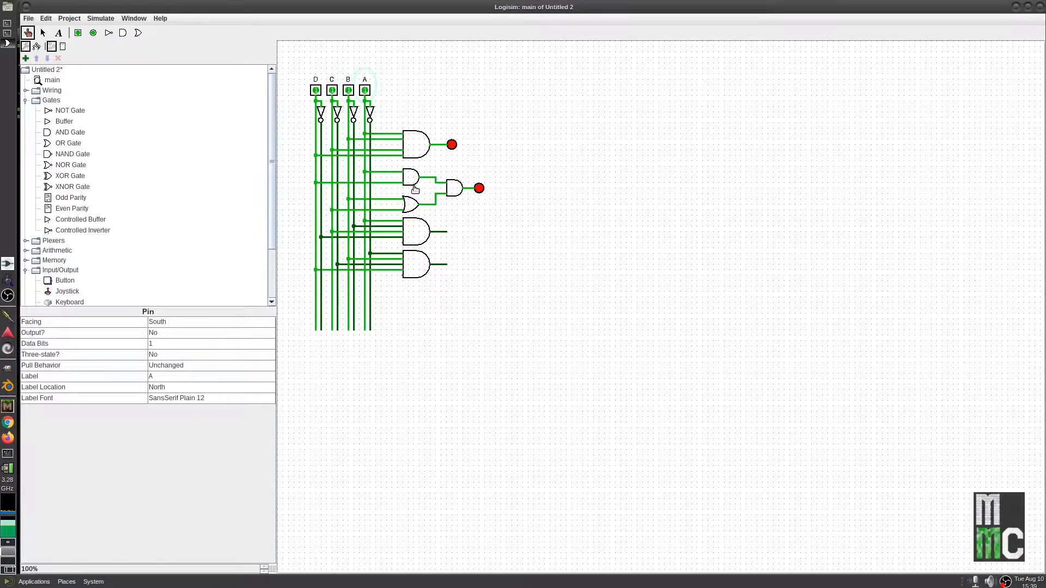
Step: Test the two lower AND gates with only A and C at 1, and with only B and D at 1
{"action": "left_click", "coordinate": [348, 91]}
{"action": "left_click", "coordinate": [316, 91]}
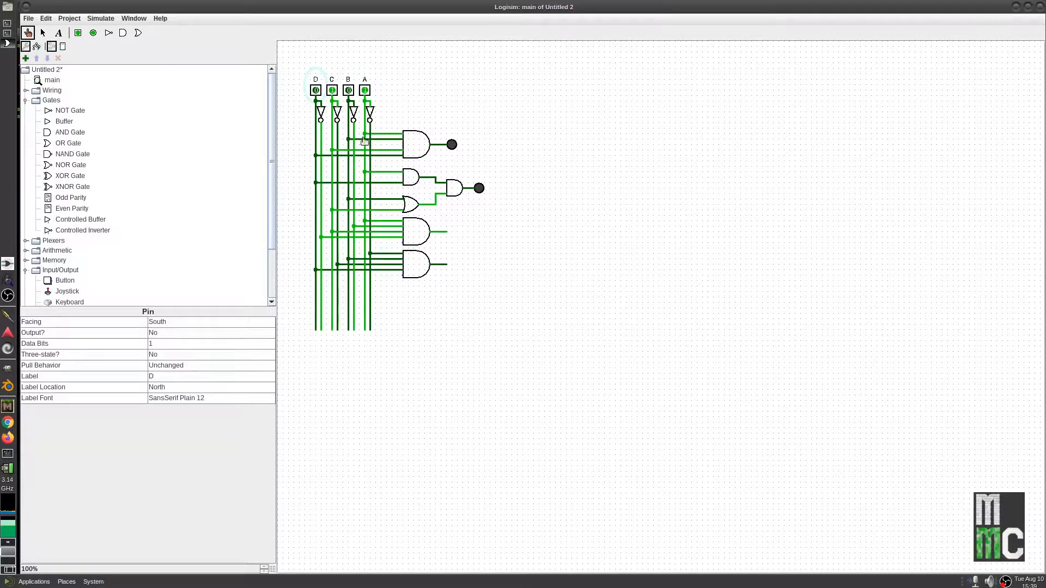
{"action": "left_click", "coordinate": [316, 91]}
{"action": "left_click", "coordinate": [333, 90]}
{"action": "left_click", "coordinate": [348, 91]}
{"action": "left_click", "coordinate": [365, 90]}
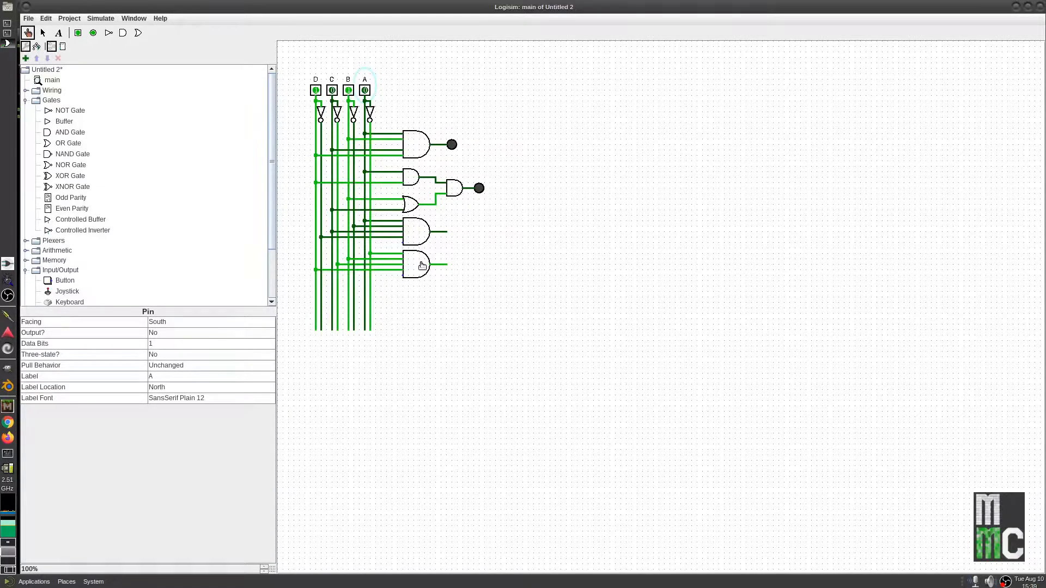
Step: Combine the two lower AND gates' outputs in a Medium OR gate and attach a duplicated LED to its output
{"action": "left_click", "coordinate": [62, 143]}
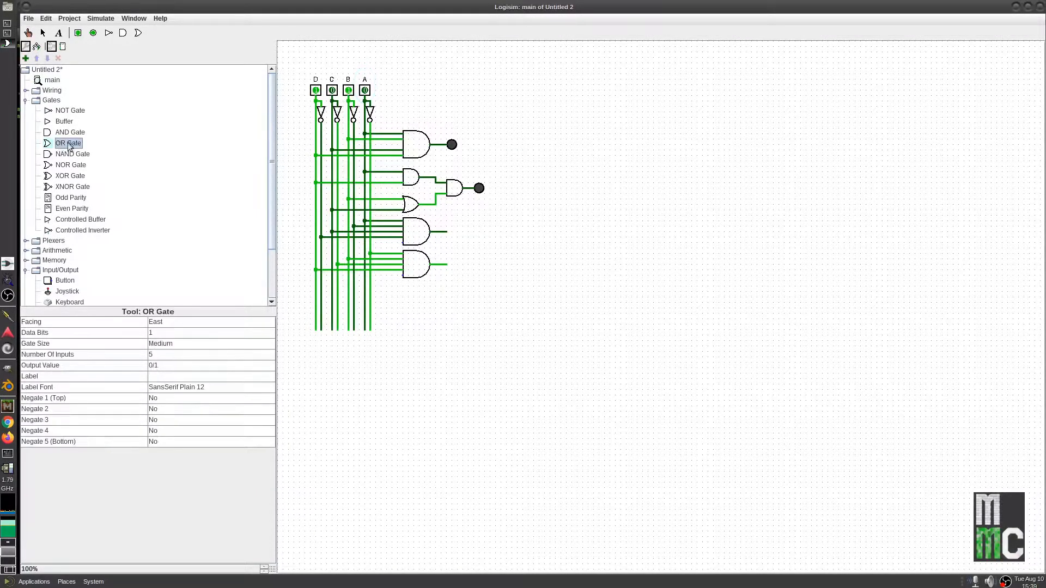
{"action": "left_click", "coordinate": [493, 249]}
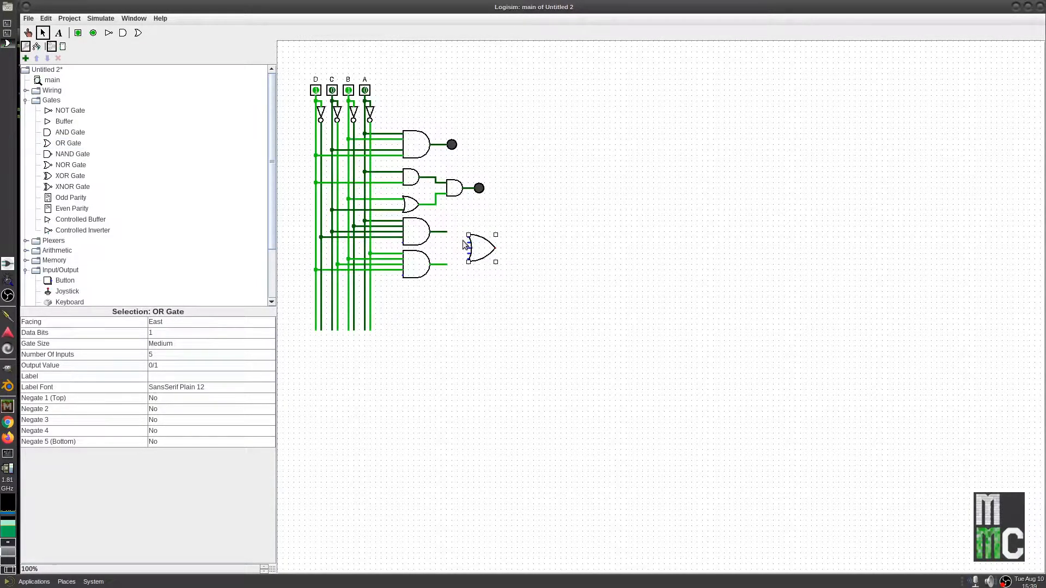
{"action": "left_click_drag", "start_coordinate": [446, 232], "coordinate": [471, 243]}
{"action": "left_click", "coordinate": [478, 189]}
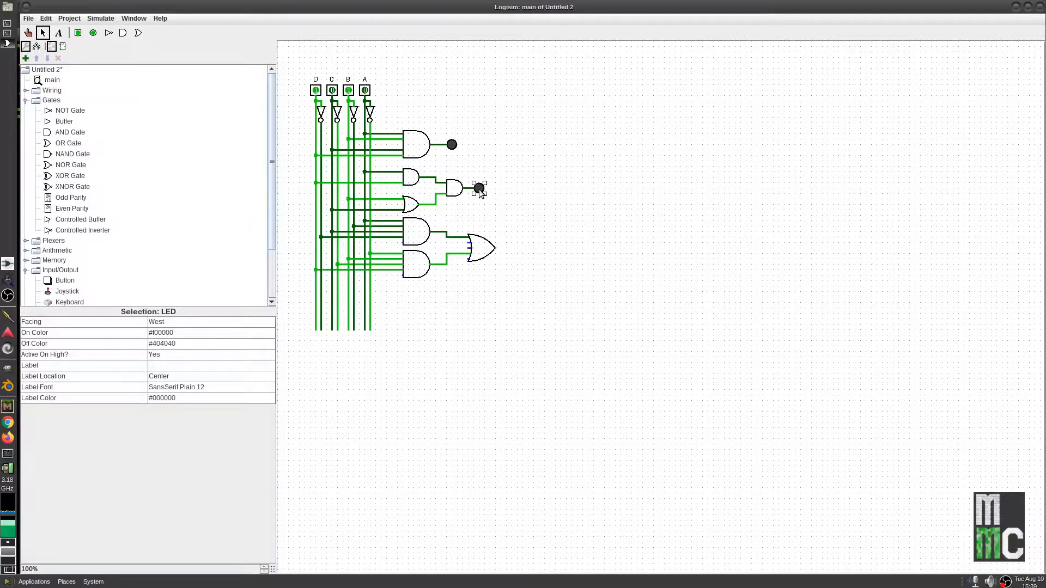
{"action": "key", "text": "ctrl+d"}
{"action": "left_click_drag", "start_coordinate": [486, 195], "coordinate": [521, 249]}
Step: Poke the input pins until A, B, C and D are all 1 to test the OR gate's LED
{"action": "left_click", "coordinate": [28, 33]}
{"action": "left_click", "coordinate": [316, 90]}
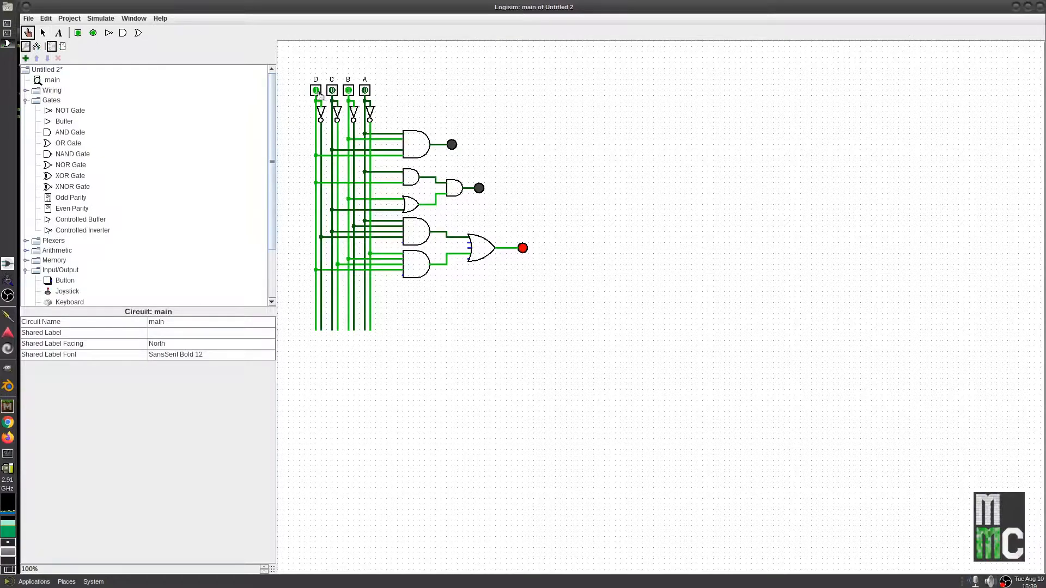
{"action": "left_click", "coordinate": [348, 90]}
{"action": "left_click", "coordinate": [365, 90]}
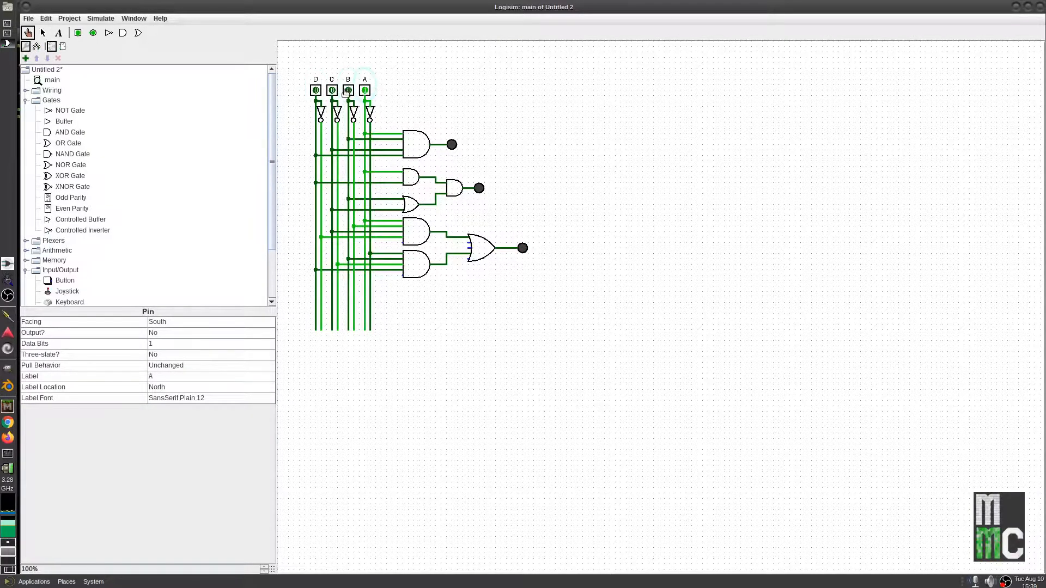
{"action": "left_click", "coordinate": [348, 89]}
{"action": "left_click", "coordinate": [331, 90]}
{"action": "left_click", "coordinate": [316, 89]}
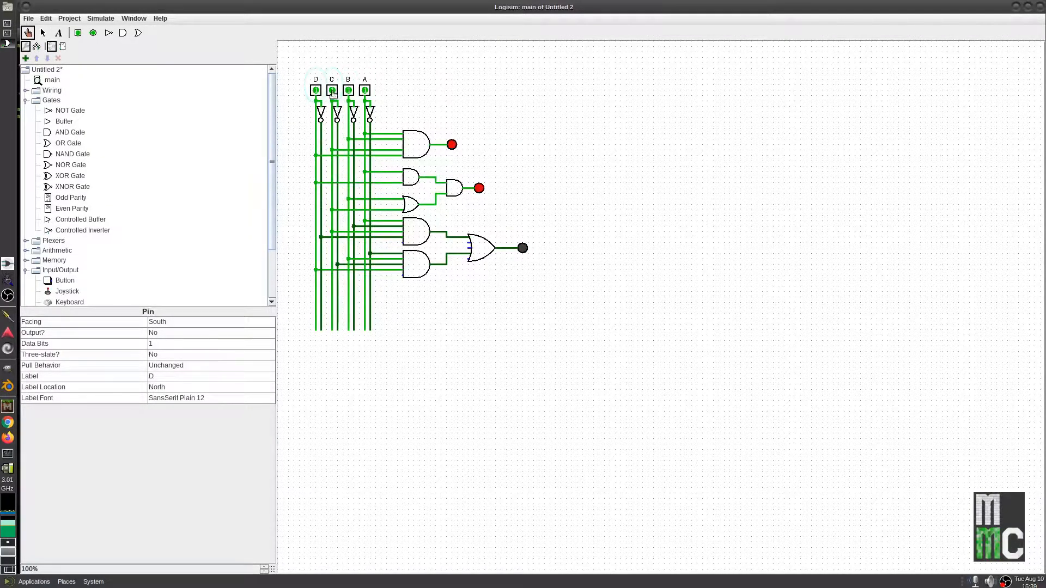
Step: Test the OR gate's LED with A and C at 1, and with B and D at 1
{"action": "left_click", "coordinate": [349, 91]}
{"action": "left_click", "coordinate": [315, 90]}
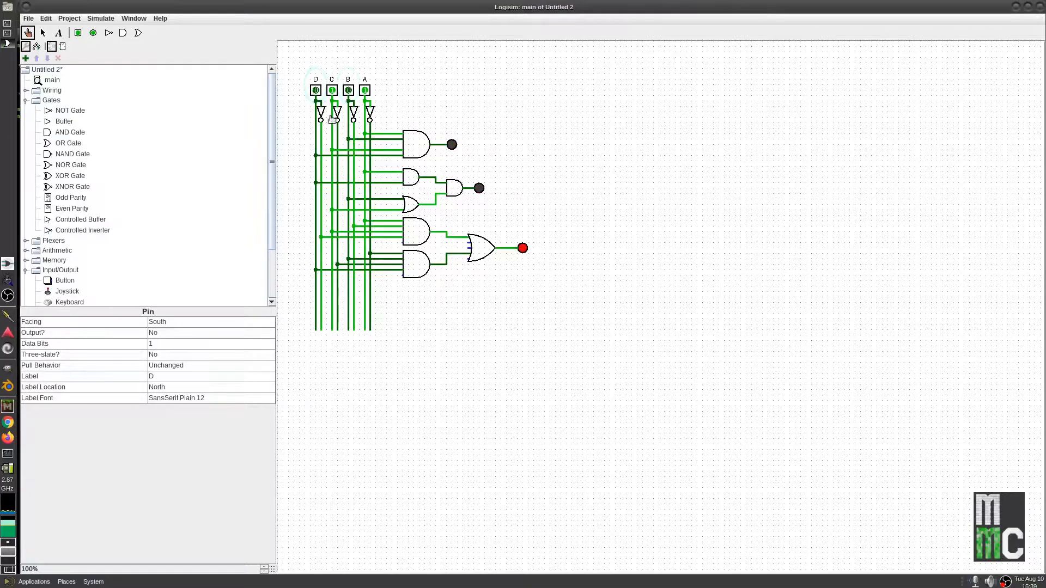
{"action": "left_click", "coordinate": [316, 90]}
{"action": "left_click", "coordinate": [331, 90]}
{"action": "left_click", "coordinate": [348, 90]}
{"action": "left_click", "coordinate": [368, 91]}
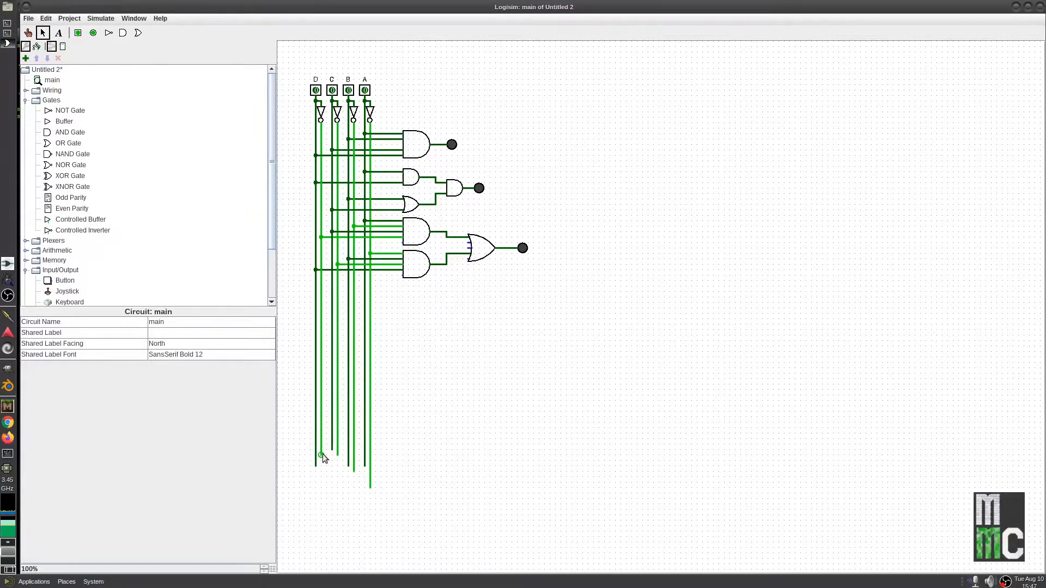
Step: Extend the lower ends of the inverted D and C lines and delete the short wire bridging inverted D and direct C
{"action": "mouse_move", "coordinate": [321, 456]}
{"action": "left_mouse_down"}
{"action": "mouse_move", "coordinate": [322, 466]}
{"action": "mouse_move", "coordinate": [330, 451]}
{"action": "mouse_move", "coordinate": [330, 468]}
{"action": "mouse_move", "coordinate": [365, 466]}
{"action": "mouse_move", "coordinate": [329, 453]}
{"action": "mouse_move", "coordinate": [341, 496]}
{"action": "mouse_move", "coordinate": [320, 461]}
{"action": "left_mouse_up"}
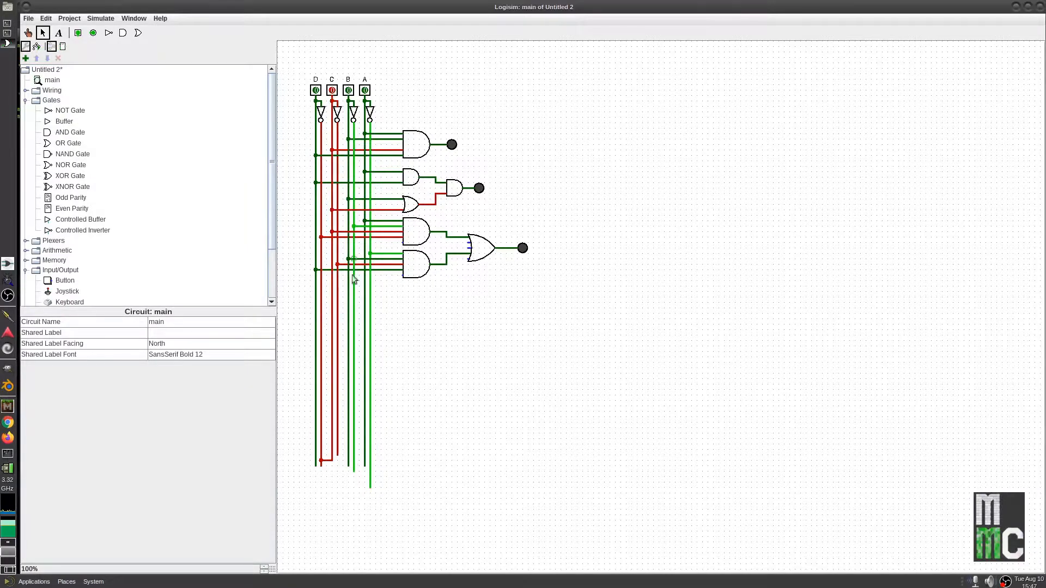
{"action": "left_click", "coordinate": [329, 462]}
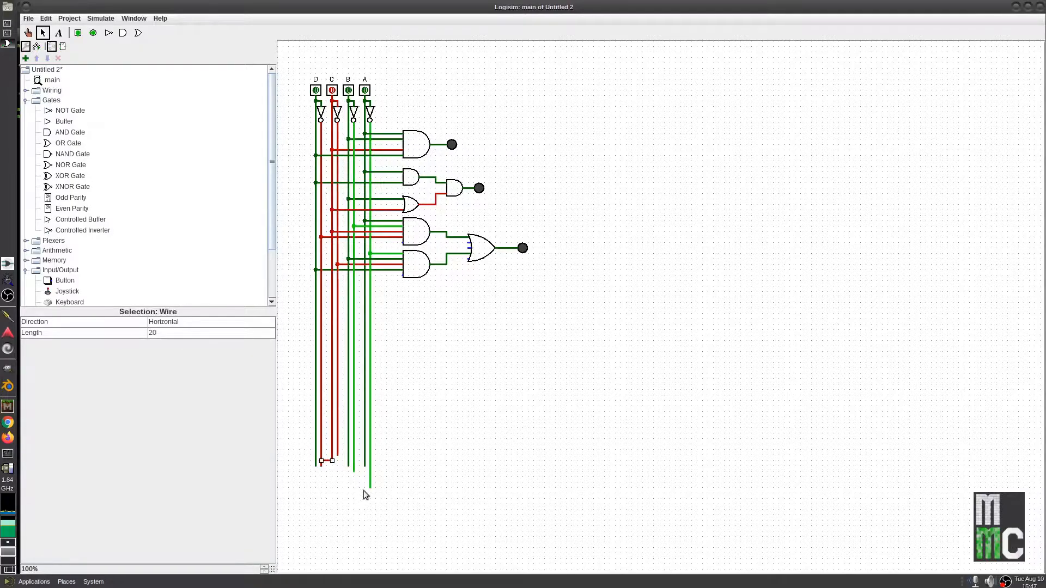
{"action": "key", "text": "Delete"}
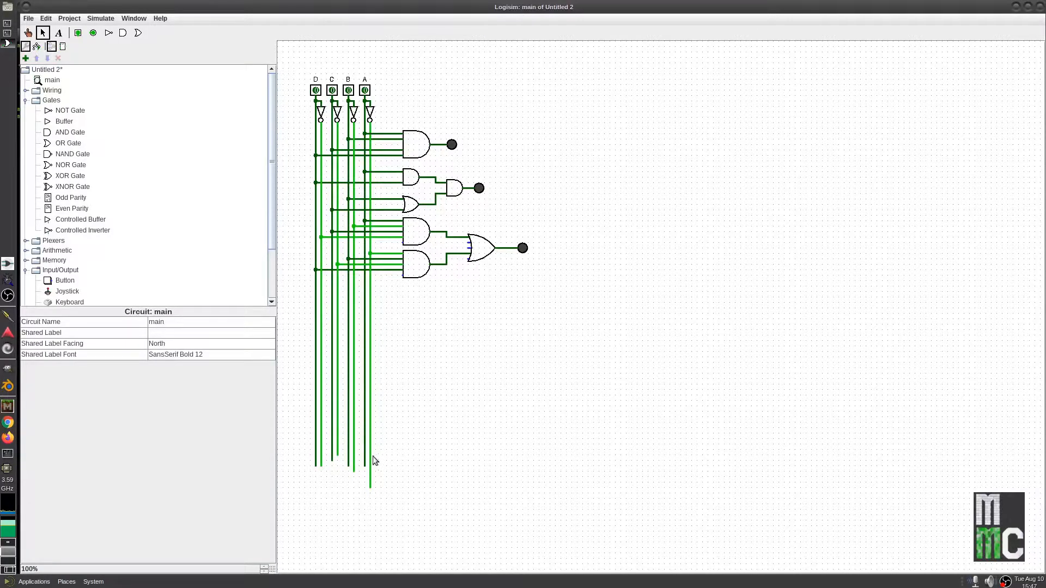
{"action": "left_click_drag", "start_coordinate": [337, 454], "coordinate": [341, 460]}
Step: Retest the OR circuit by poking A and C to 1 and back to 0, and doing the same for B and D
{"action": "left_click", "coordinate": [415, 236]}
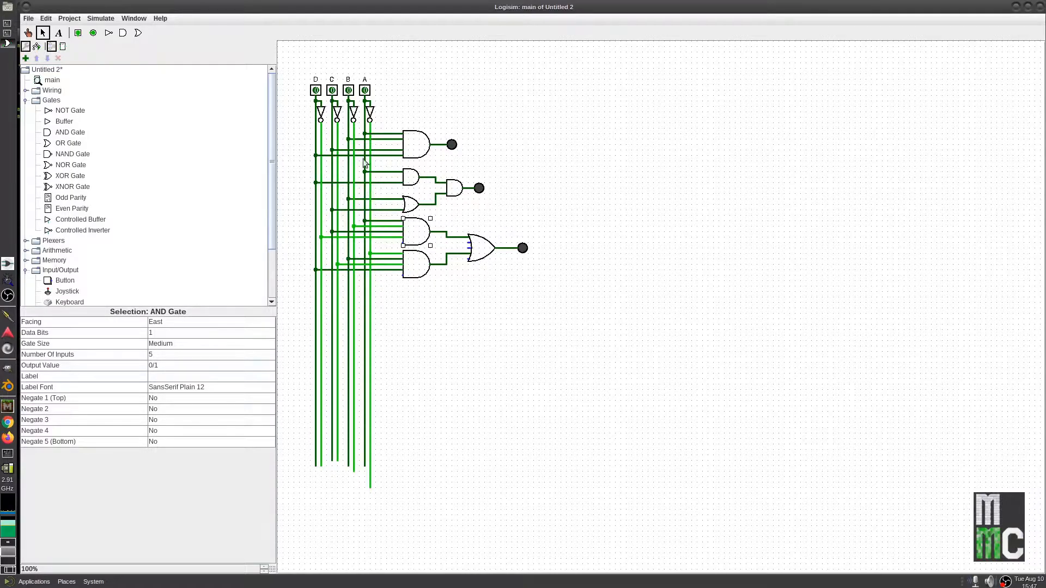
{"action": "left_click", "coordinate": [27, 33]}
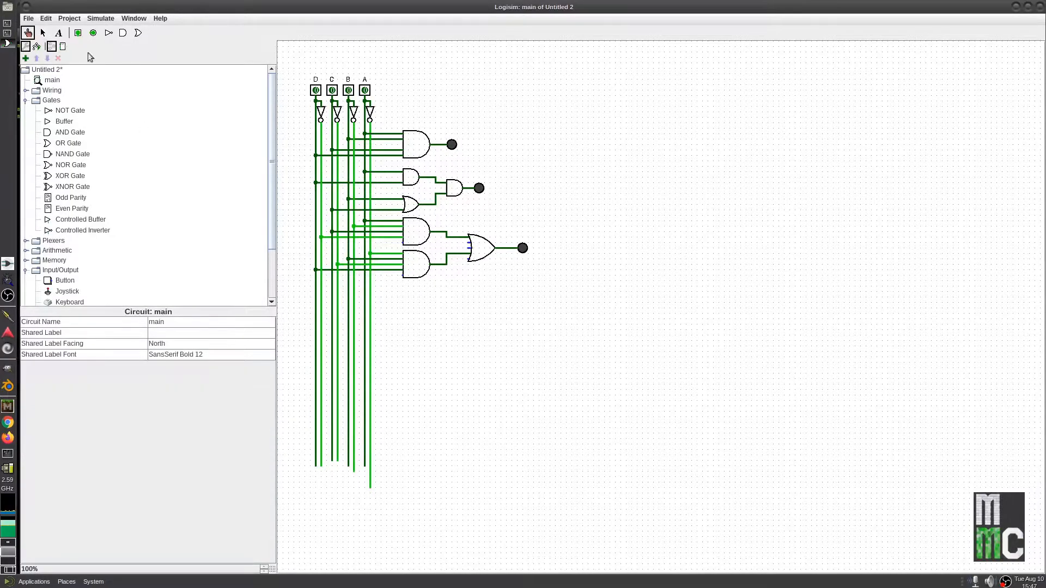
{"action": "left_click", "coordinate": [365, 90]}
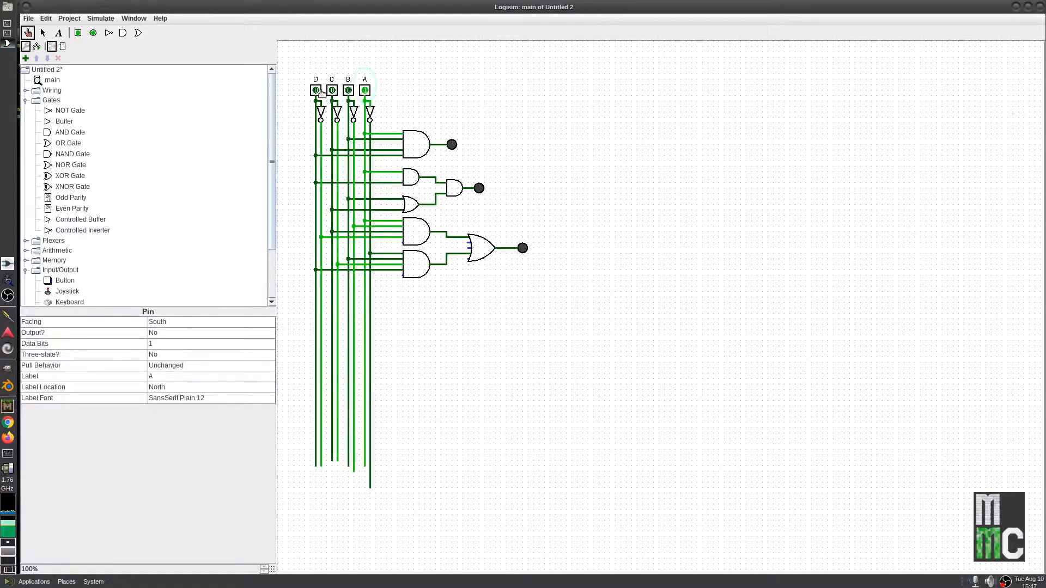
{"action": "left_click", "coordinate": [333, 90]}
{"action": "left_click", "coordinate": [364, 90]}
{"action": "left_click", "coordinate": [333, 90]}
{"action": "left_click", "coordinate": [350, 90]}
{"action": "left_click", "coordinate": [317, 91]}
{"action": "left_click", "coordinate": [317, 91]}
{"action": "left_click", "coordinate": [350, 92]}
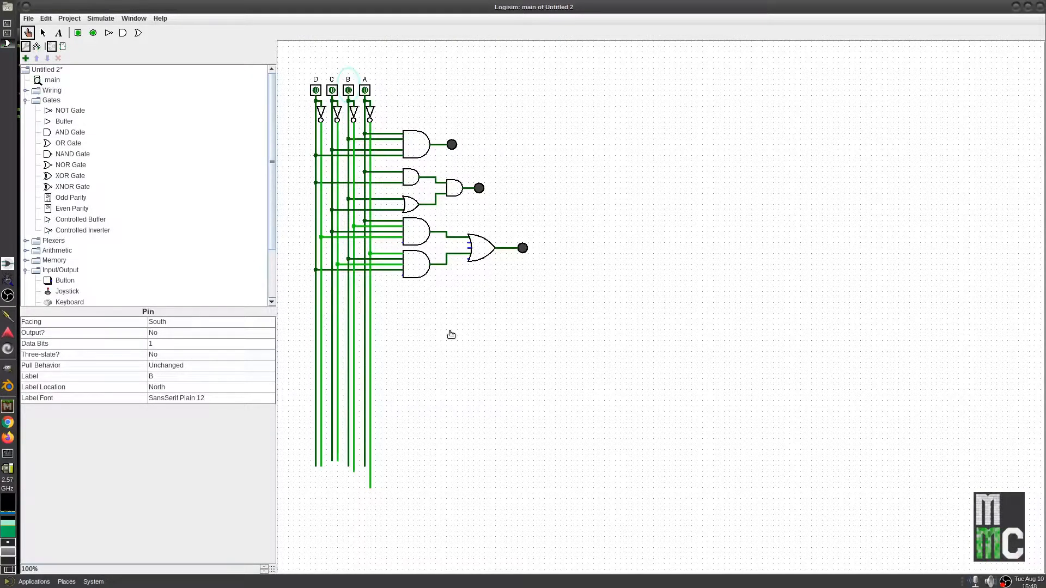
Step: Place an AND gate with 4 inputs below the others and wire it to direct A and inverted B, C and D, with a short output wire
{"action": "left_click", "coordinate": [48, 134]}
{"action": "left_click", "coordinate": [431, 297]}
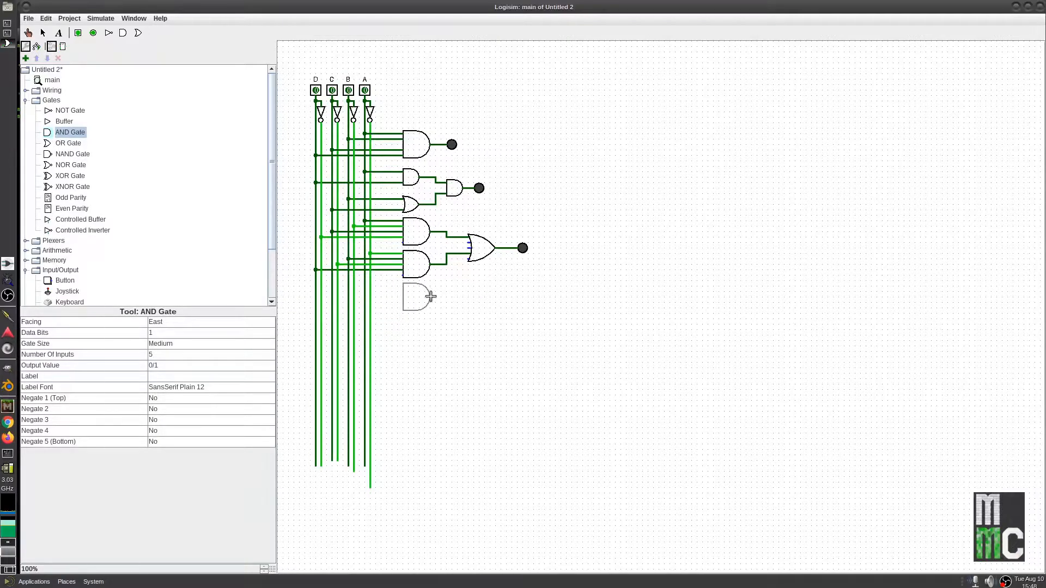
{"action": "left_click", "coordinate": [171, 352]}
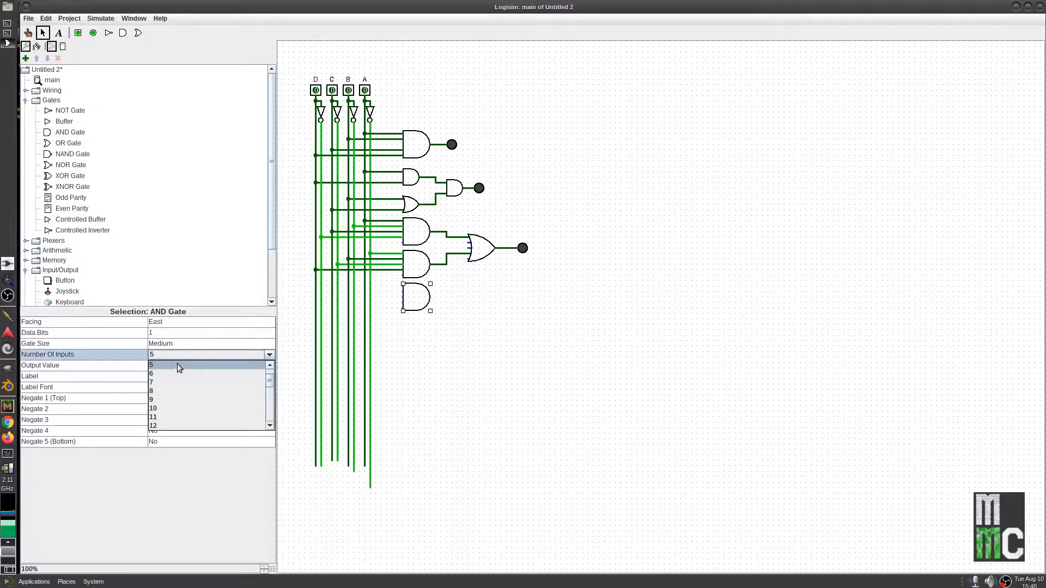
{"action": "left_click", "coordinate": [181, 381]}
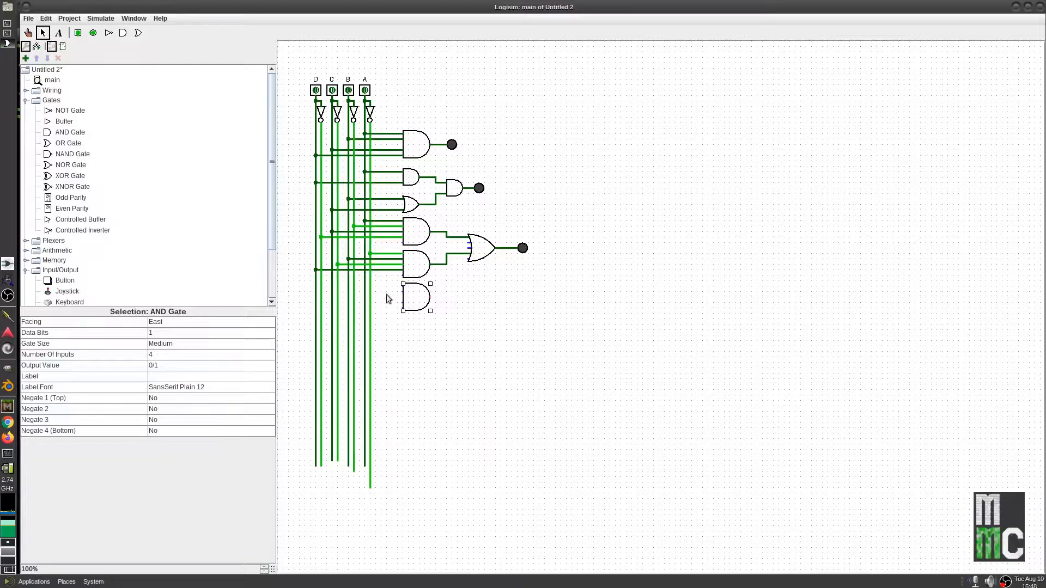
{"action": "left_click_drag", "start_coordinate": [402, 285], "coordinate": [337, 303]}
{"action": "left_click_drag", "start_coordinate": [403, 309], "coordinate": [322, 308]}
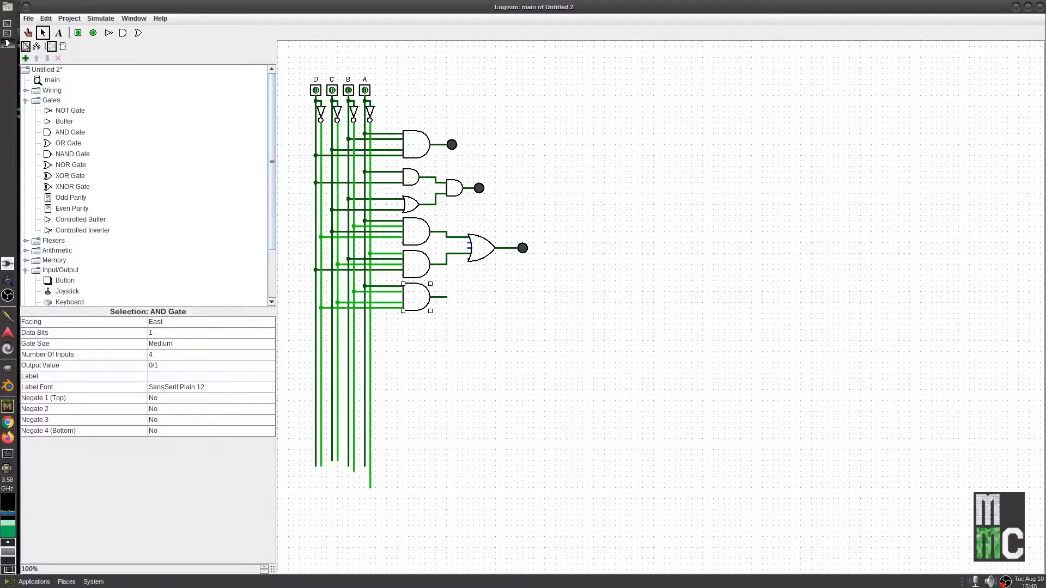
Step: Test the 4-input AND gate by switching only input A to 1, and reset A to 0
{"action": "left_click", "coordinate": [27, 35]}
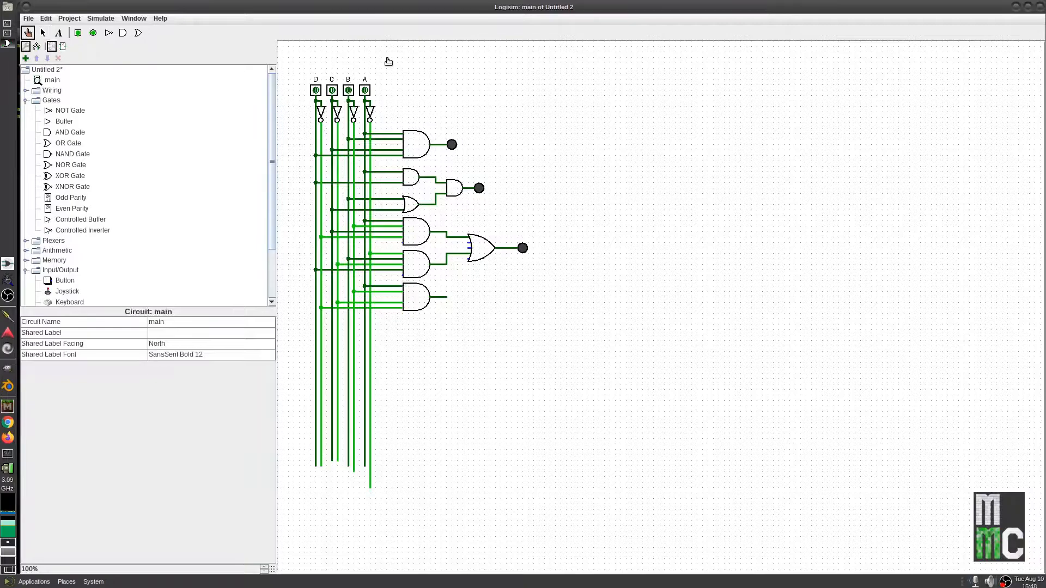
{"action": "left_click", "coordinate": [365, 90]}
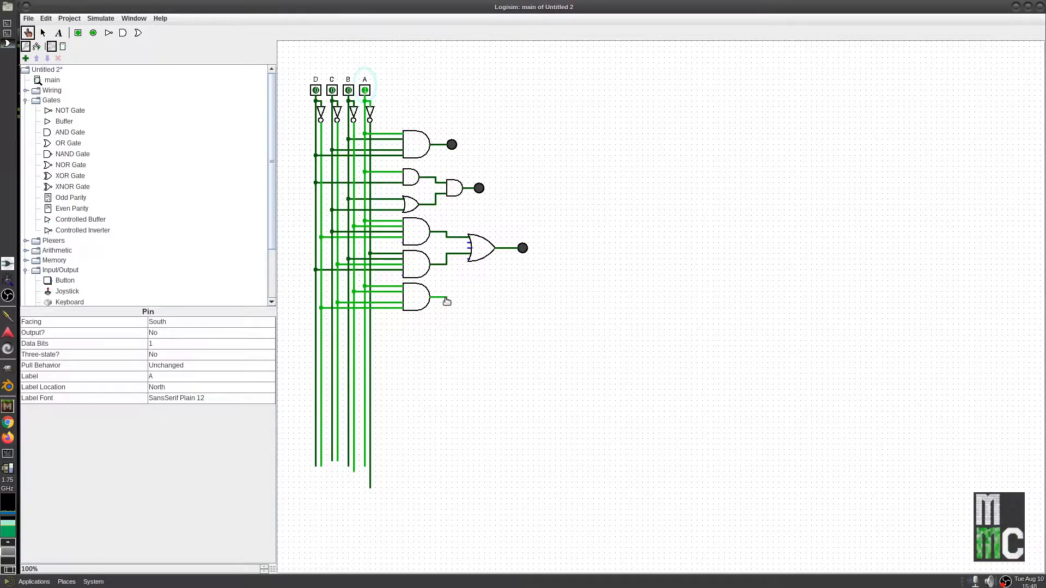
{"action": "left_click", "coordinate": [364, 90]}
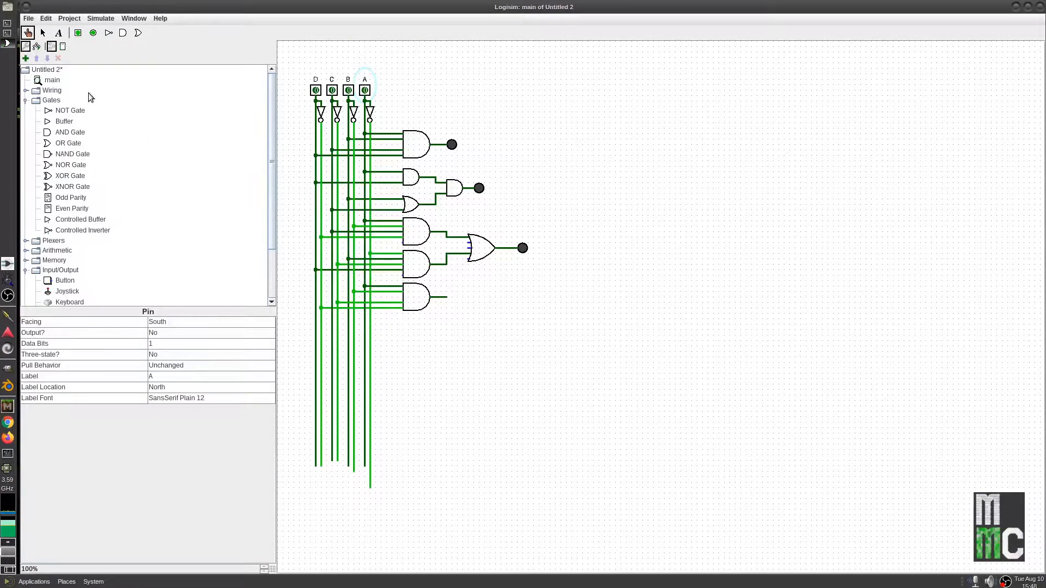
Step: Add another 4-input AND gate below, wired to inverted A, direct B, inverted C and inverted D, with a short output wire
{"action": "left_click", "coordinate": [50, 134]}
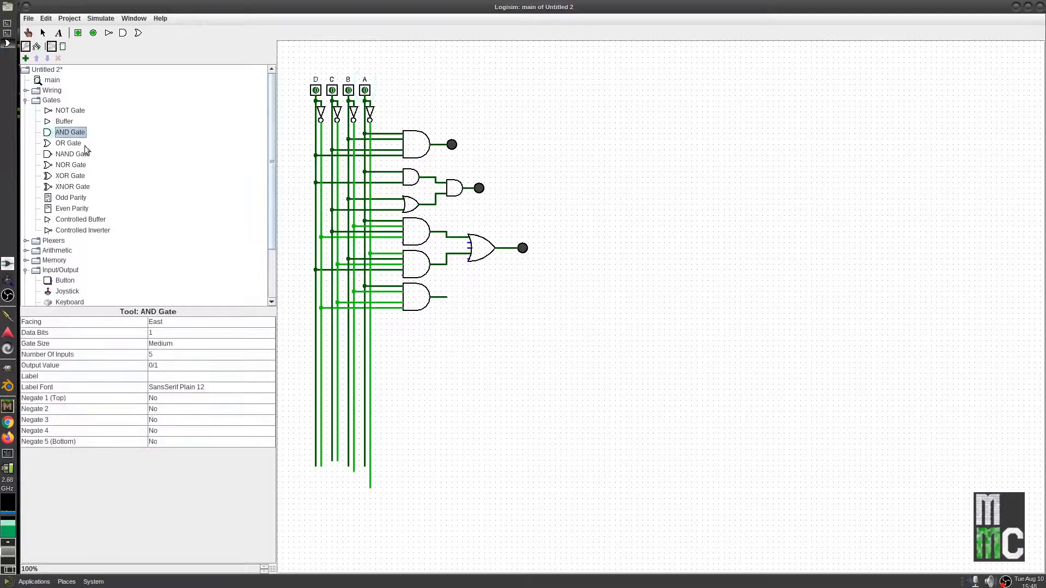
{"action": "left_click", "coordinate": [427, 333]}
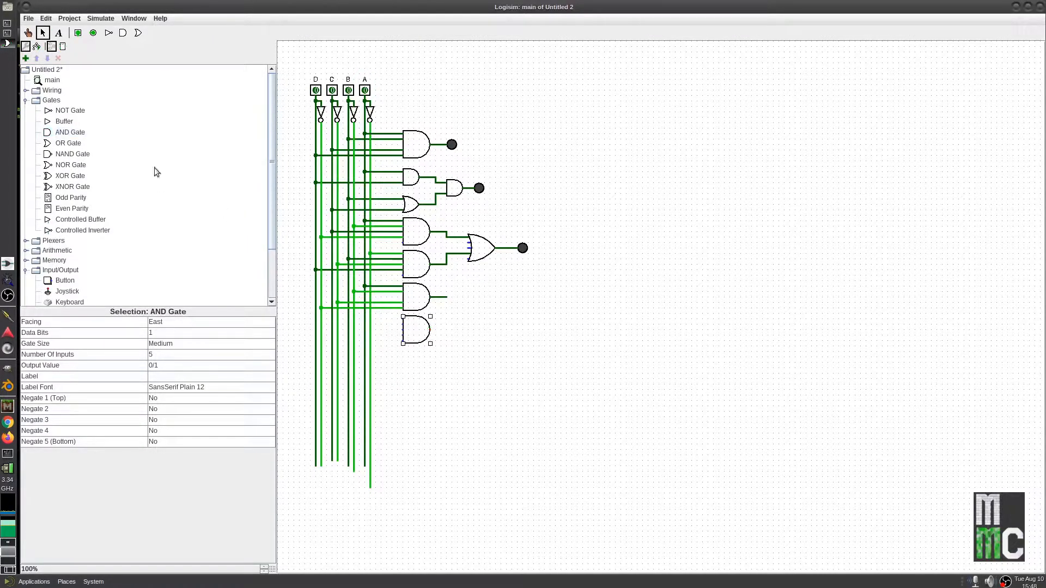
{"action": "left_click", "coordinate": [169, 355]}
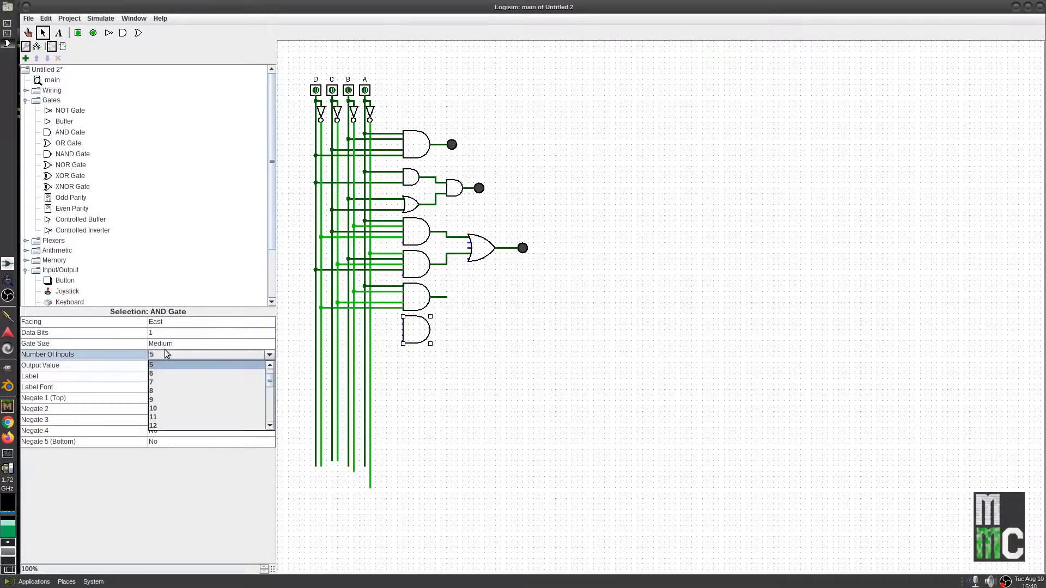
{"action": "left_click", "coordinate": [174, 378]}
{"action": "left_click_drag", "start_coordinate": [403, 319], "coordinate": [371, 320]}
{"action": "mouse_move", "coordinate": [403, 325]}
{"action": "left_mouse_down"}
{"action": "mouse_move", "coordinate": [348, 325]}
{"action": "mouse_move", "coordinate": [337, 336]}
{"action": "left_mouse_up"}
{"action": "left_click_drag", "start_coordinate": [404, 341], "coordinate": [321, 341]}
{"action": "mouse_move", "coordinate": [431, 329]}
{"action": "left_mouse_down"}
{"action": "mouse_move", "coordinate": [444, 330]}
{"action": "mouse_move", "coordinate": [413, 361]}
{"action": "left_mouse_up"}
Step: Duplicate the AND gate below and wire the copy's inputs to inverted A, inverted B, direct C and inverted D
{"action": "key", "text": "ctrl+d"}
{"action": "left_click_drag", "start_coordinate": [403, 352], "coordinate": [355, 358]}
{"action": "left_click_drag", "start_coordinate": [349, 372], "coordinate": [331, 367]}
{"action": "left_click_drag", "start_coordinate": [403, 373], "coordinate": [320, 373]}
Step: Duplicate the gate once more below, wiring the copy to inverted A, B and C and direct D, and extend its output wire
{"action": "left_click", "coordinate": [419, 367]}
{"action": "key", "text": "ctrl+d"}
{"action": "left_click_drag", "start_coordinate": [420, 368], "coordinate": [418, 401]}
{"action": "left_click_drag", "start_coordinate": [403, 384], "coordinate": [370, 384]}
{"action": "left_click_drag", "start_coordinate": [404, 390], "coordinate": [354, 391]}
{"action": "left_click_drag", "start_coordinate": [403, 400], "coordinate": [338, 400]}
{"action": "left_click_drag", "start_coordinate": [403, 406], "coordinate": [315, 406]}
{"action": "left_click_drag", "start_coordinate": [430, 395], "coordinate": [441, 395]}
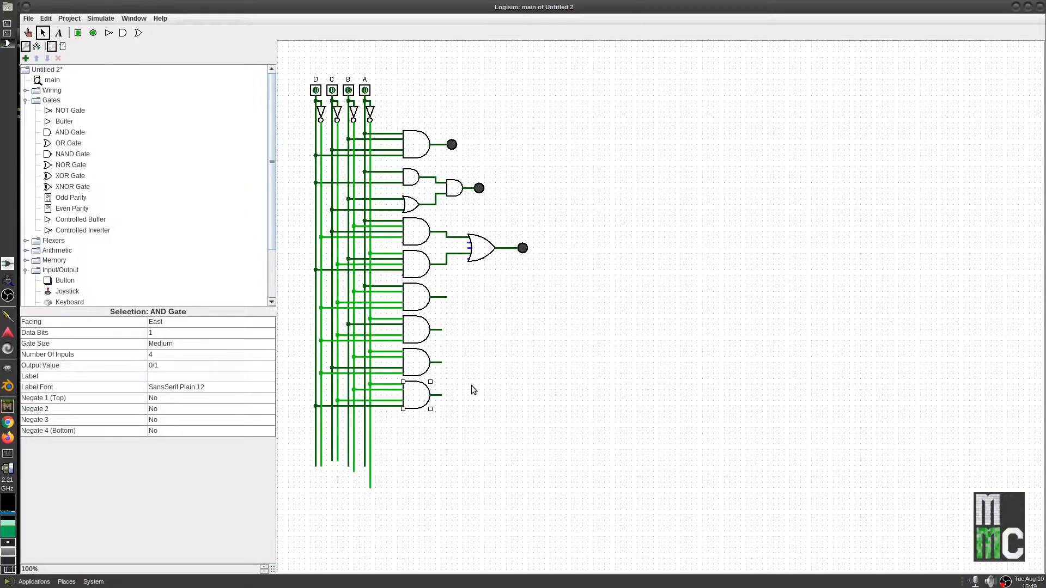
Step: Test the four lower AND gates by setting A to 1 and adding B, C and D in turn, and reset all inputs to 0
{"action": "left_click", "coordinate": [28, 32]}
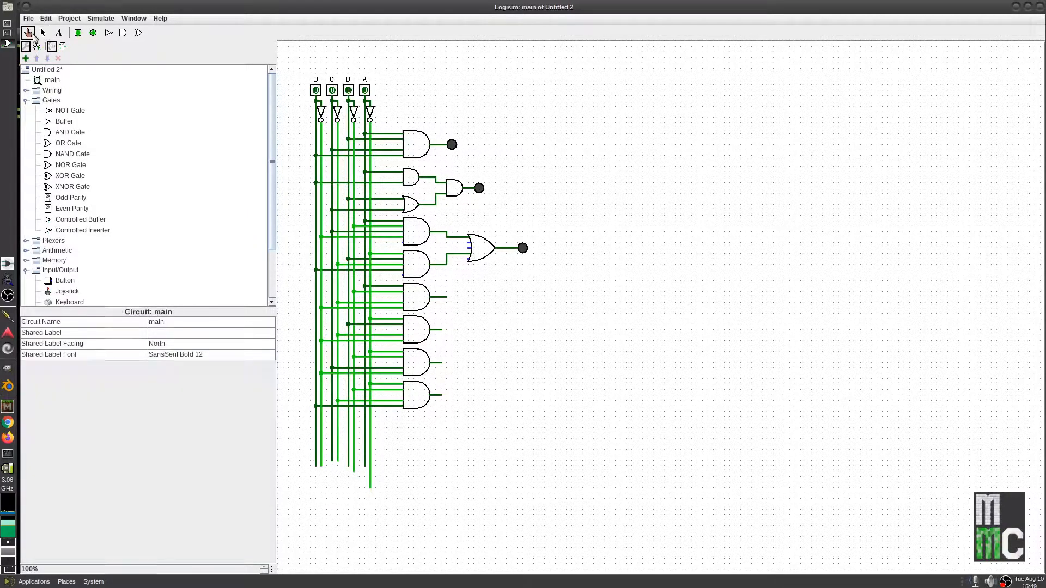
{"action": "left_click", "coordinate": [363, 91]}
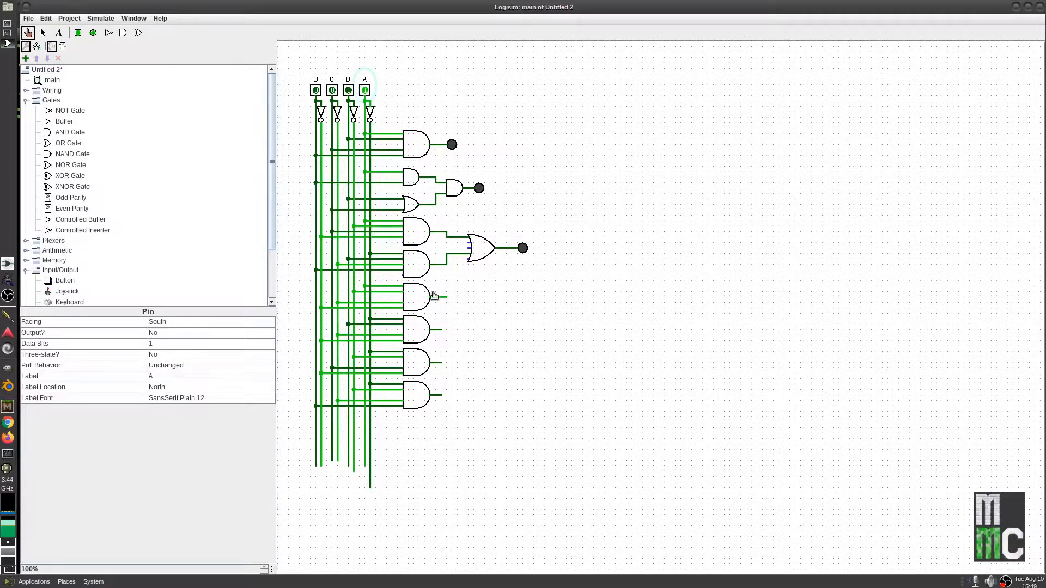
{"action": "left_click", "coordinate": [350, 91]}
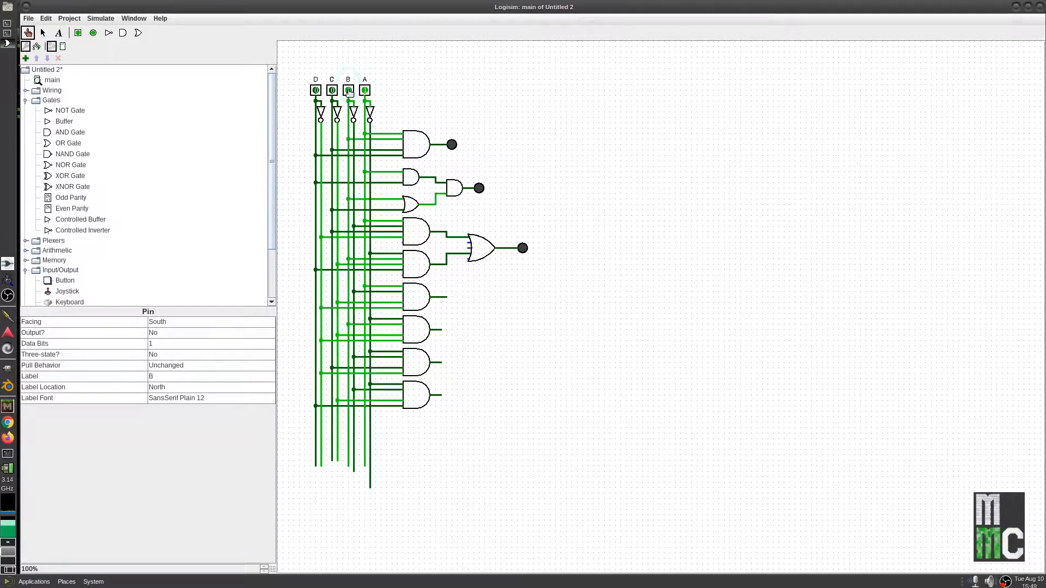
{"action": "left_click", "coordinate": [332, 91]}
{"action": "left_click", "coordinate": [315, 92]}
{"action": "left_click", "coordinate": [316, 91]}
{"action": "left_click", "coordinate": [333, 91]}
{"action": "left_click", "coordinate": [349, 91]}
{"action": "left_click", "coordinate": [363, 91]}
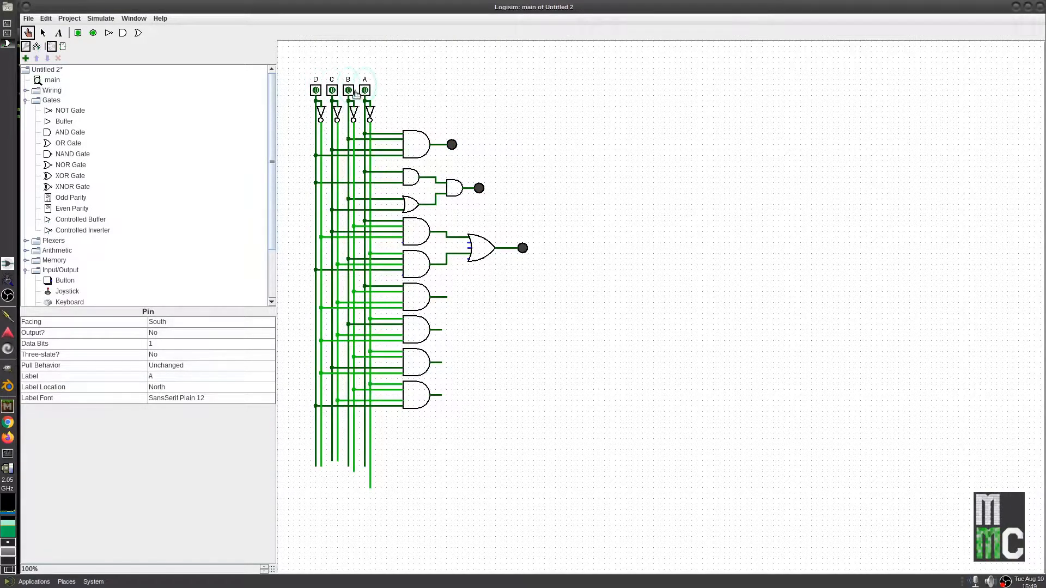
Step: Test the remaining lower AND gates with only B, only C and only D set to 1 in turn
{"action": "left_click", "coordinate": [349, 92]}
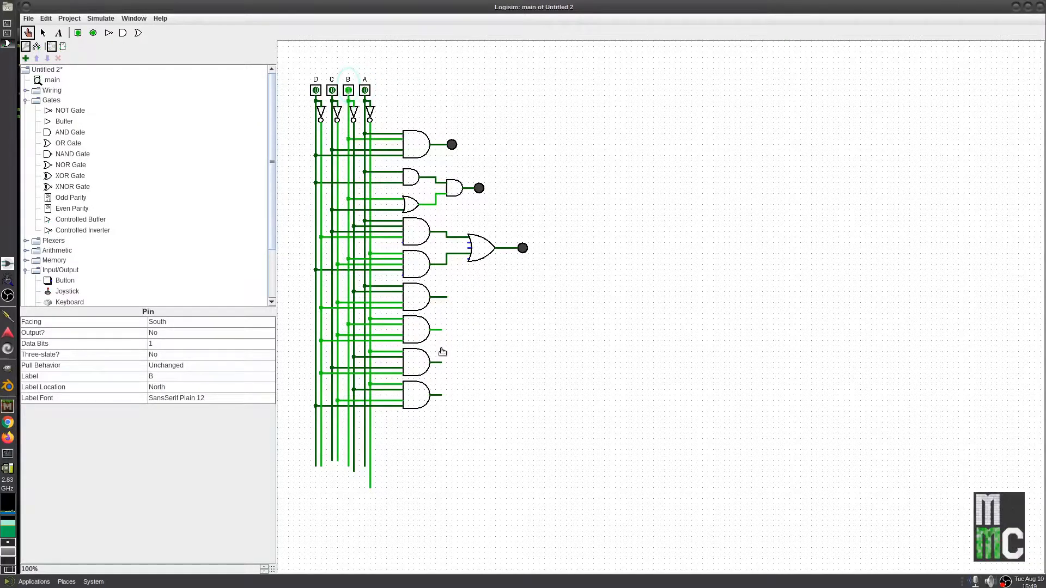
{"action": "left_click", "coordinate": [366, 91]}
{"action": "left_click", "coordinate": [333, 91]}
{"action": "left_click", "coordinate": [316, 91]}
{"action": "left_click", "coordinate": [332, 91]}
{"action": "left_click", "coordinate": [315, 91]}
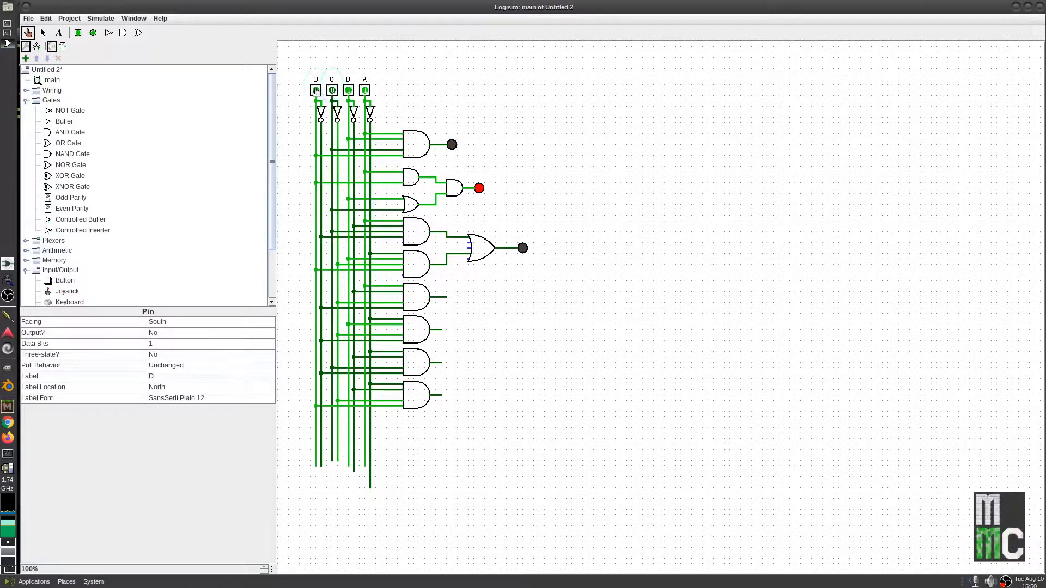
{"action": "left_click", "coordinate": [332, 91]}
{"action": "left_click", "coordinate": [348, 91]}
{"action": "left_click", "coordinate": [365, 91]}
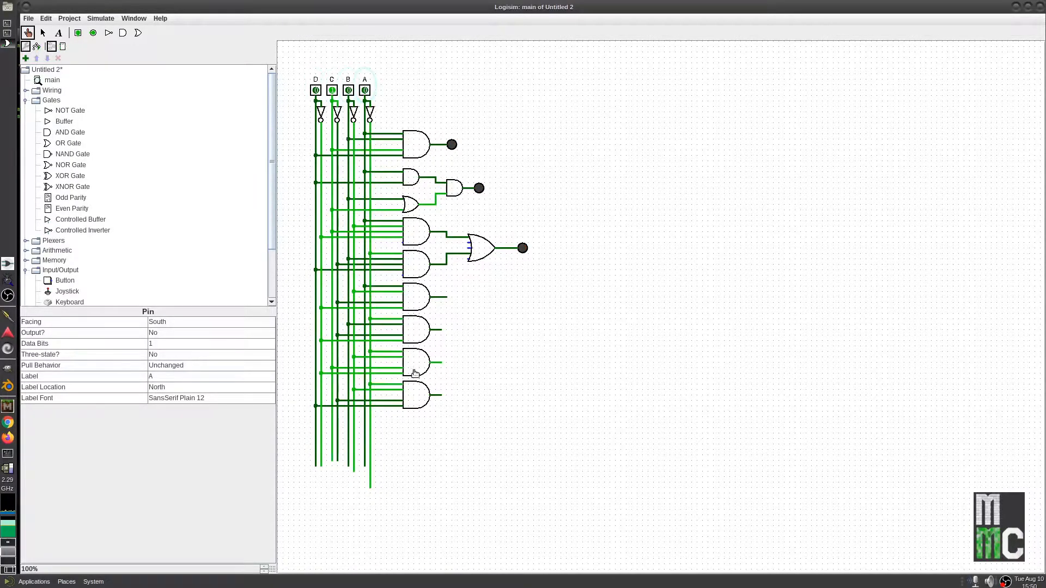
{"action": "left_click", "coordinate": [315, 91]}
{"action": "left_click", "coordinate": [335, 93]}
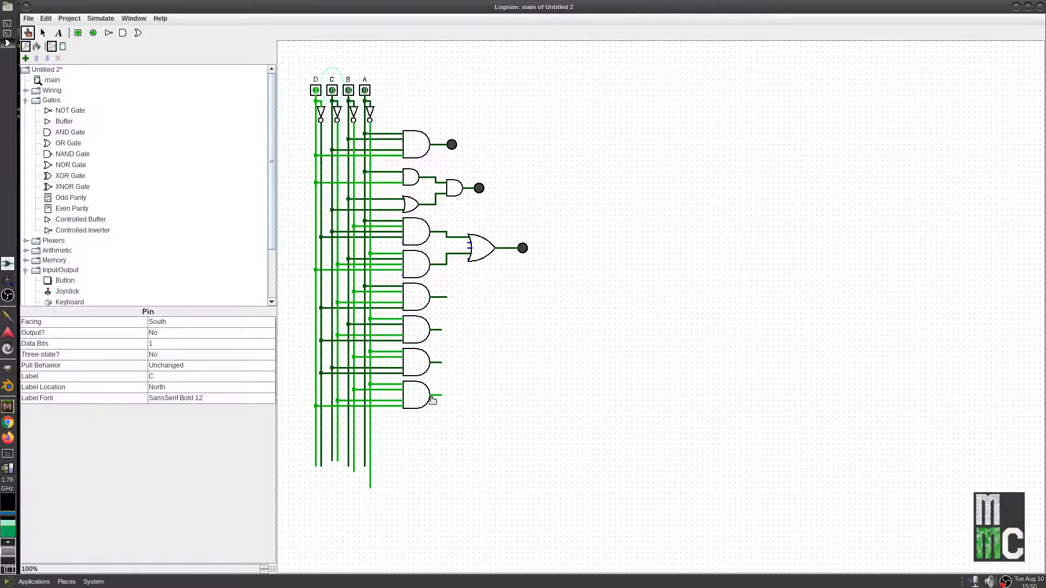
Step: Place an OR gate beside the four lower AND gates and set its number of inputs to 4
{"action": "left_click", "coordinate": [63, 144]}
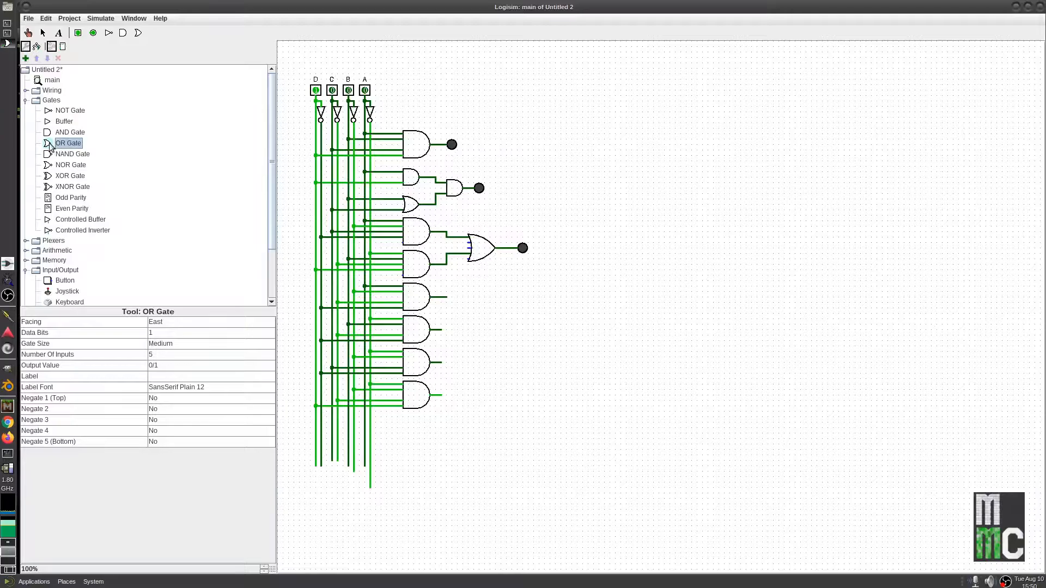
{"action": "left_click", "coordinate": [528, 335]}
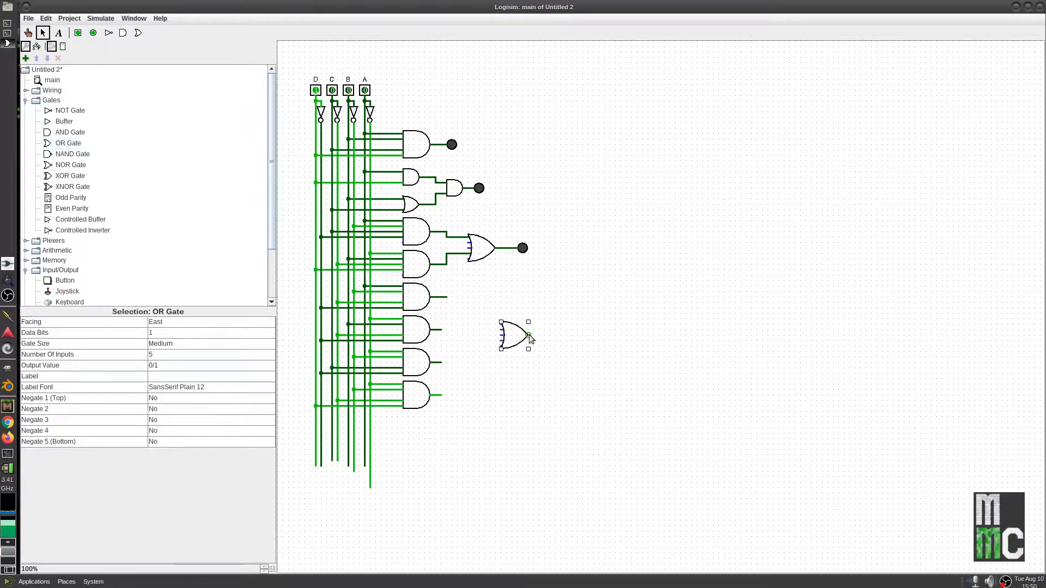
{"action": "left_click", "coordinate": [214, 354]}
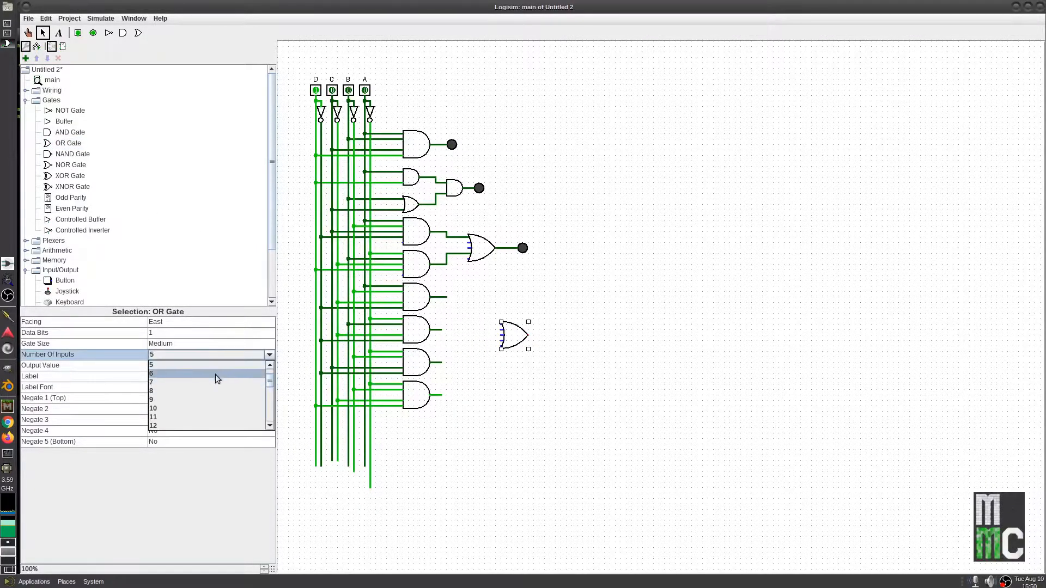
{"action": "scroll", "coordinate": [215, 370], "scroll_direction": "up", "scroll_amount": 1}
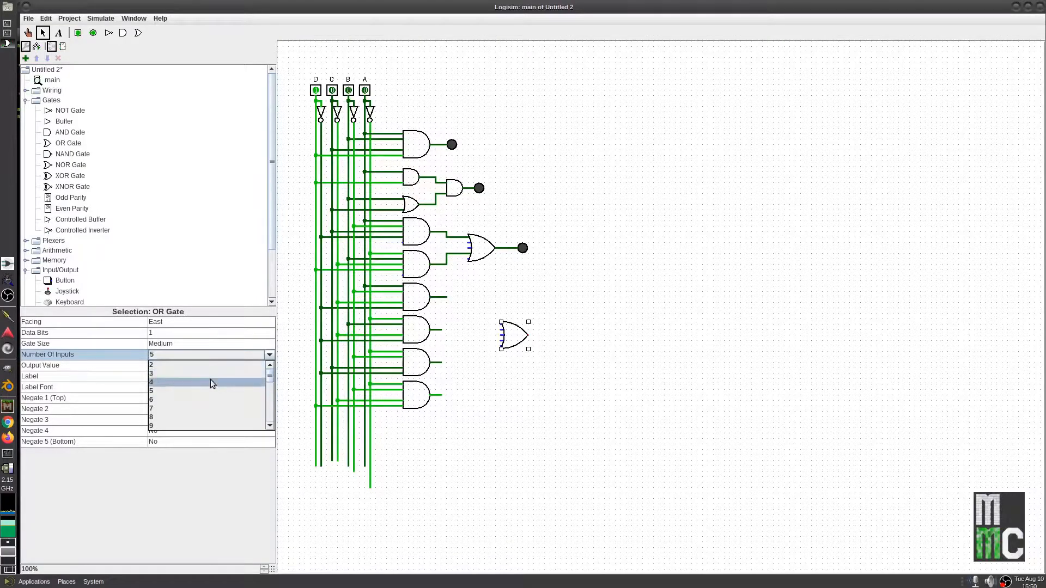
{"action": "left_click", "coordinate": [210, 380]}
Step: Wire the four lower AND outputs into the new OR gate and attach a duplicated LED to its output wire
{"action": "left_click_drag", "start_coordinate": [441, 297], "coordinate": [501, 329]}
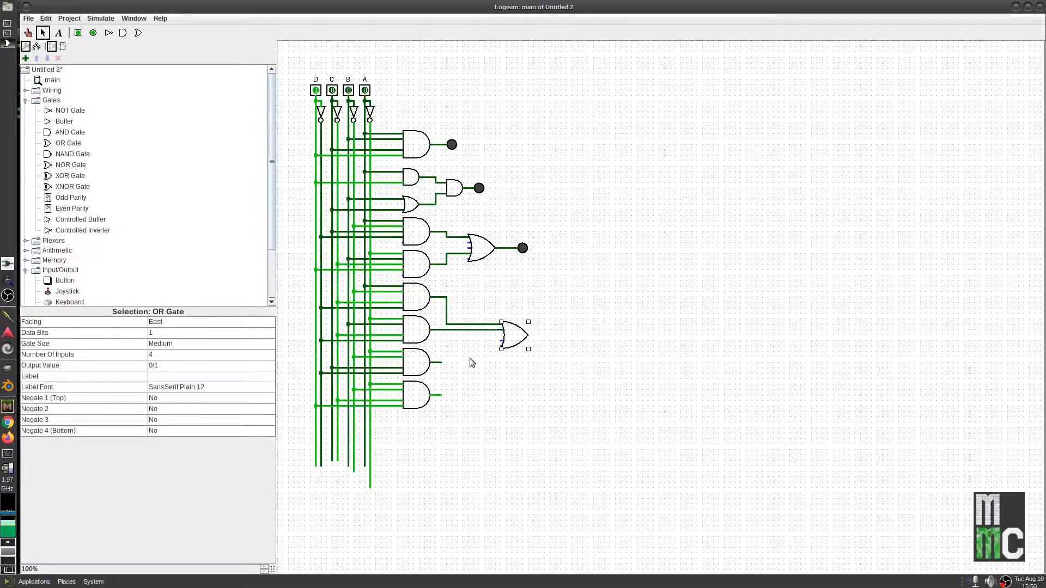
{"action": "left_click_drag", "start_coordinate": [441, 362], "coordinate": [502, 342]}
{"action": "mouse_move", "coordinate": [441, 395]}
{"action": "left_mouse_down"}
{"action": "mouse_move", "coordinate": [466, 354]}
{"action": "mouse_move", "coordinate": [453, 347]}
{"action": "mouse_move", "coordinate": [545, 335]}
{"action": "left_mouse_up"}
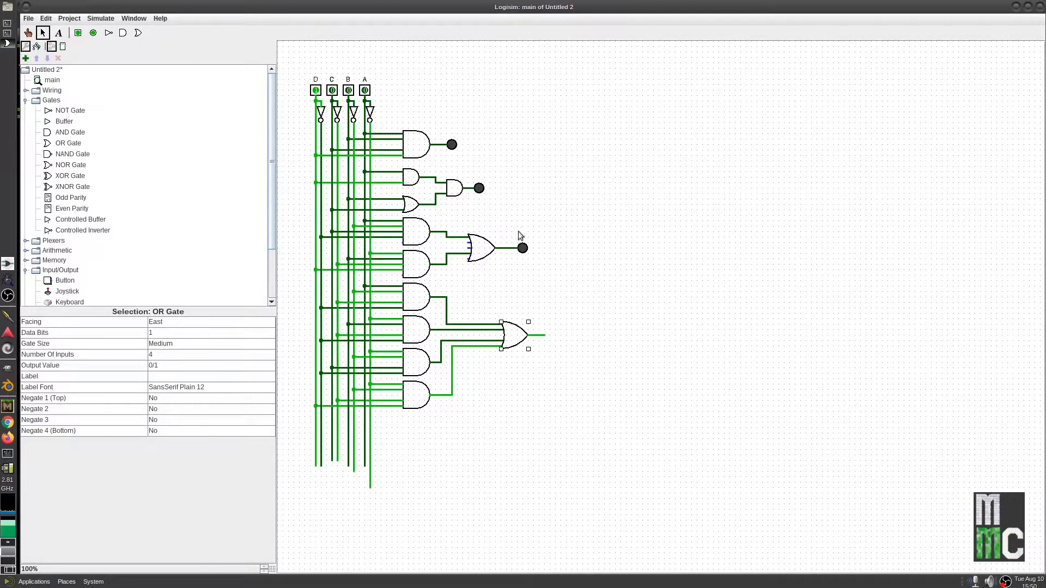
{"action": "left_click", "coordinate": [522, 249]}
{"action": "key", "text": "ctrl+d"}
{"action": "left_click_drag", "start_coordinate": [526, 254], "coordinate": [548, 336]}
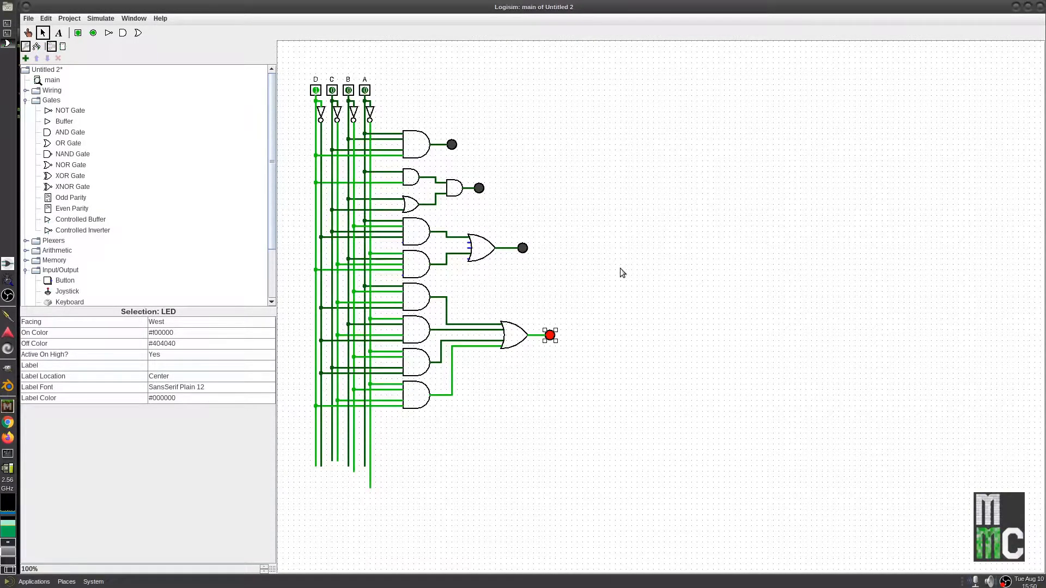
Step: Test the 4-input OR circuit by toggling A, B, C and D in different combinations, and reset all inputs to 0
{"action": "left_click", "coordinate": [28, 32]}
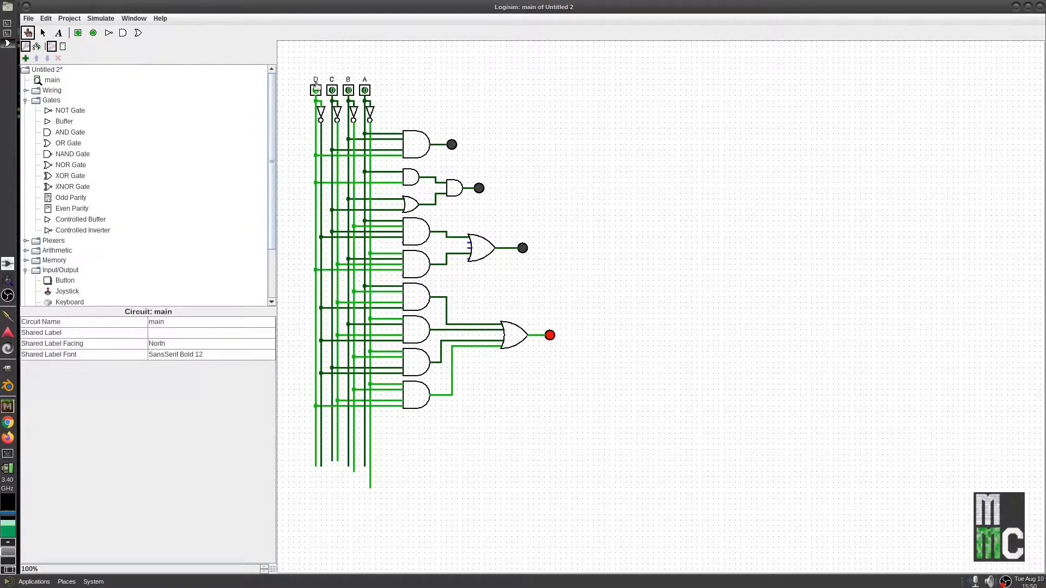
{"action": "left_click", "coordinate": [333, 91]}
{"action": "left_click", "coordinate": [315, 90]}
{"action": "left_click", "coordinate": [349, 90]}
{"action": "left_click", "coordinate": [365, 90]}
{"action": "left_click", "coordinate": [349, 91]}
{"action": "left_click", "coordinate": [333, 90]}
{"action": "left_click", "coordinate": [348, 91]}
{"action": "left_click", "coordinate": [365, 91]}
{"action": "left_click", "coordinate": [365, 91]}
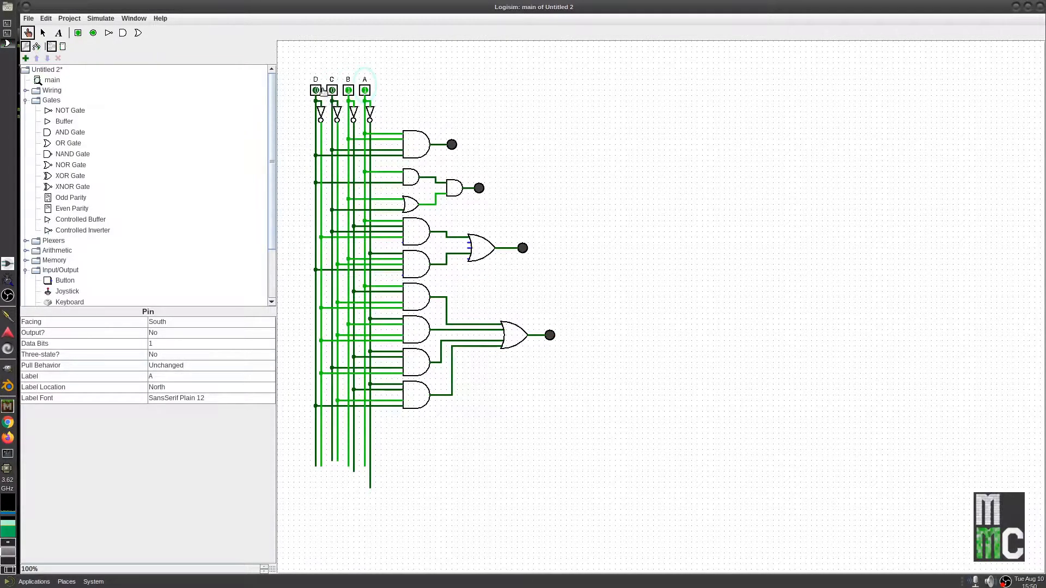
{"action": "left_click", "coordinate": [349, 90]}
{"action": "left_click", "coordinate": [365, 91]}
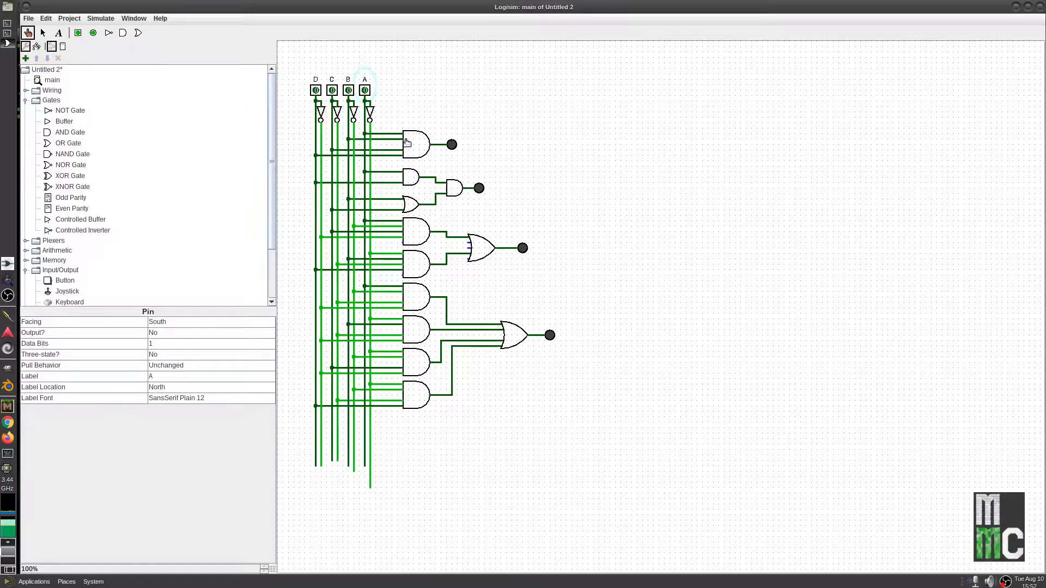
Step: Set inputs A, B, C and D all to 1 to test the topmost AND gate
{"action": "left_click", "coordinate": [365, 90]}
{"action": "left_click", "coordinate": [349, 90]}
{"action": "left_click", "coordinate": [334, 91]}
{"action": "left_click", "coordinate": [316, 90]}
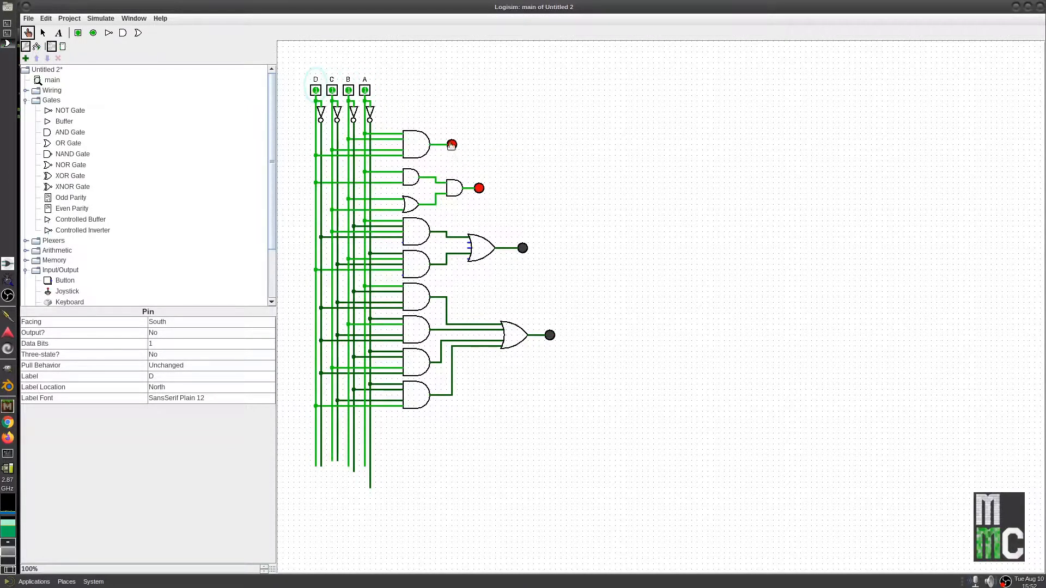
Step: Add the text label "Only 1 on" above the 4-input OR gate
{"action": "left_click", "coordinate": [58, 34]}
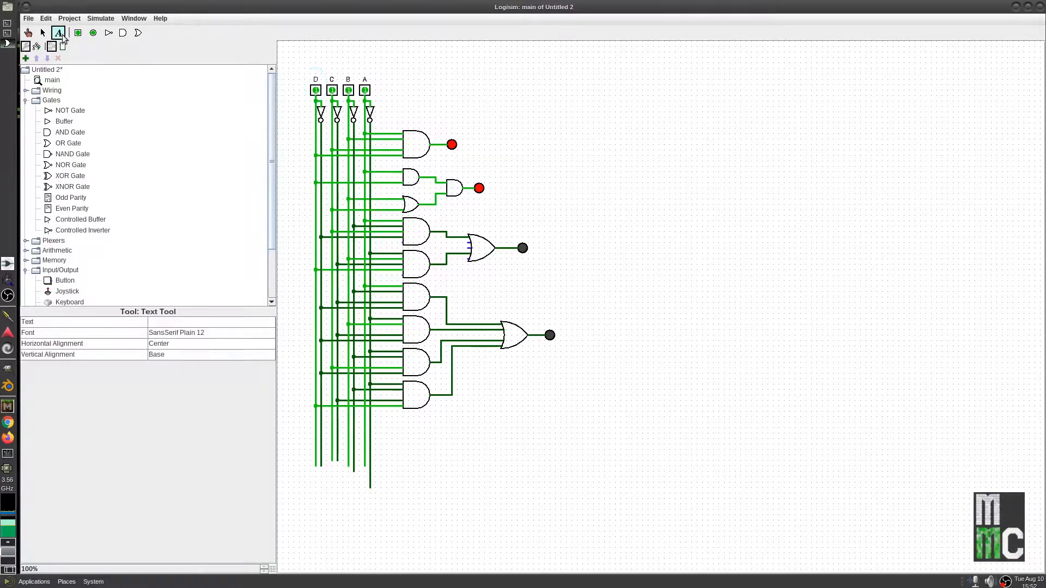
{"action": "left_click", "coordinate": [502, 312]}
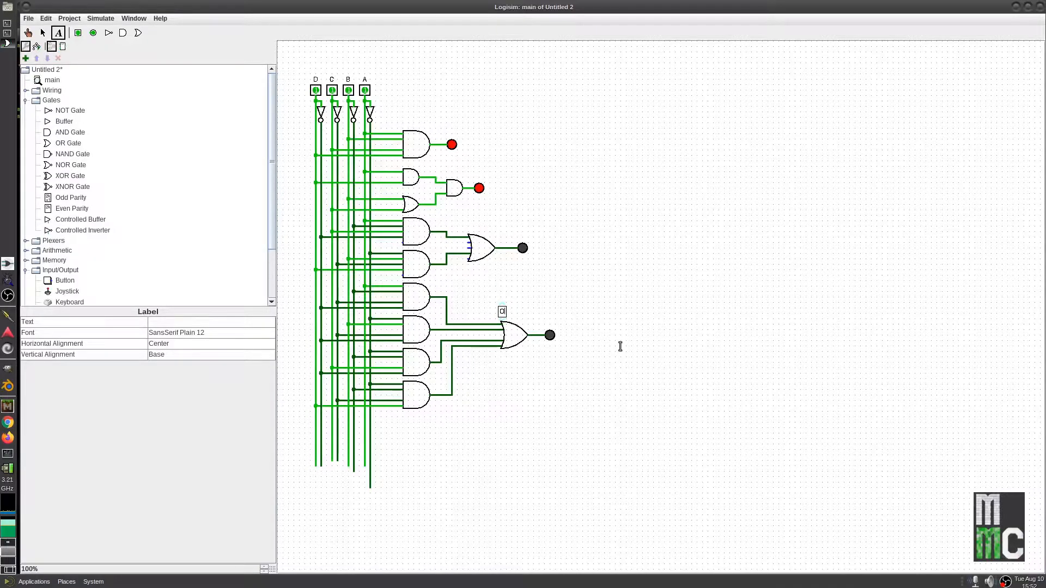
{"action": "key", "text": "BackSpace"}
{"action": "key", "text": "BackSpace"}
{"action": "key", "text": "BackSpace"}
{"action": "type", "text": "nly 1 on"}
Step: Add the text label "All On" above the topmost AND gate
{"action": "left_click", "coordinate": [428, 120]}
{"action": "type", "text": "All One"}
{"action": "key", "text": "BackSpace"}
{"action": "key", "text": "BackSpace"}
{"action": "type", "text": "n"}
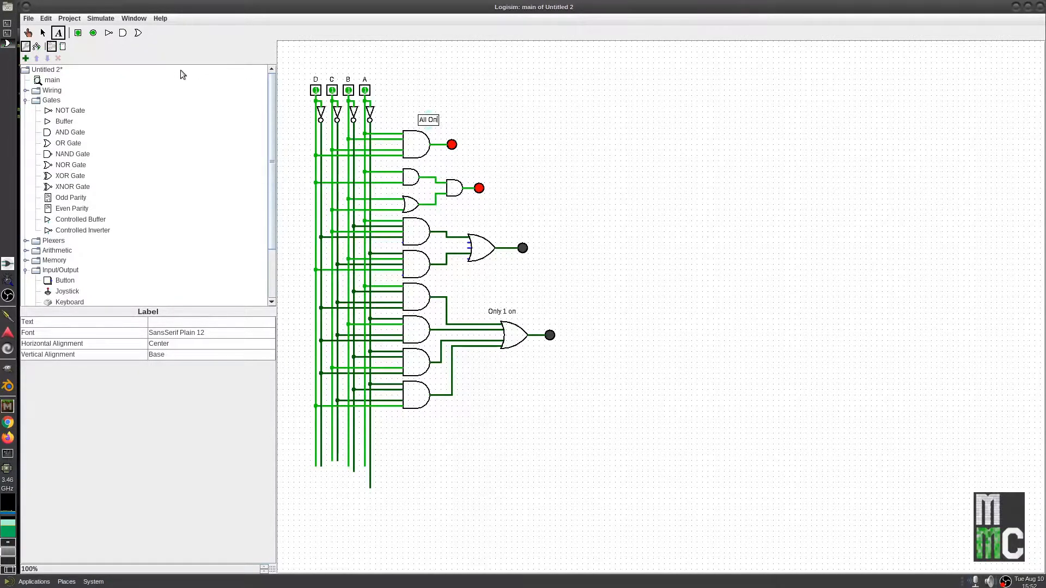
{"action": "left_click", "coordinate": [42, 34]}
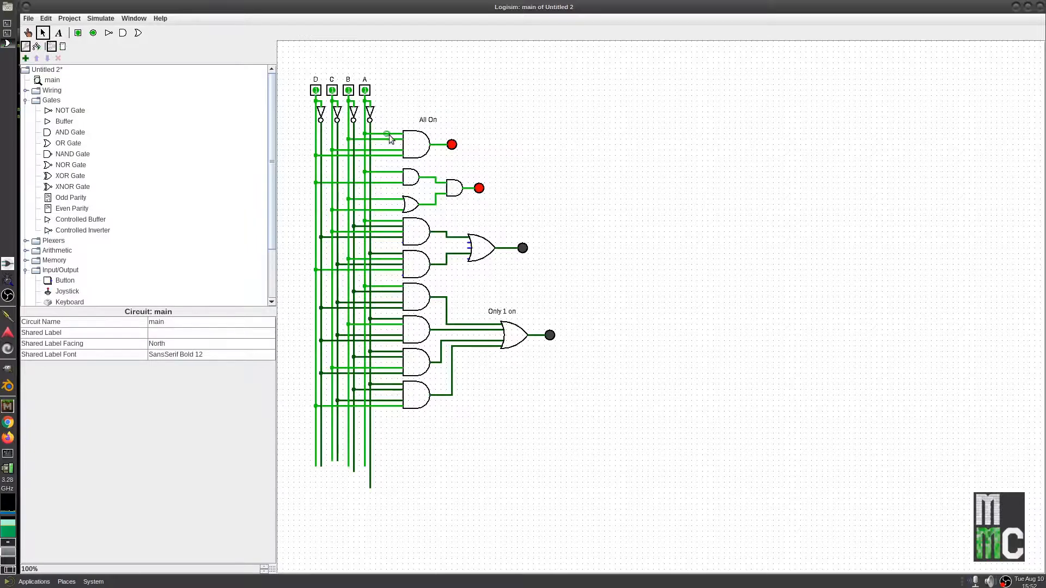
Step: Place another OR gate to the right of the existing circuits and set its number of inputs to 2
{"action": "left_click", "coordinate": [67, 143]}
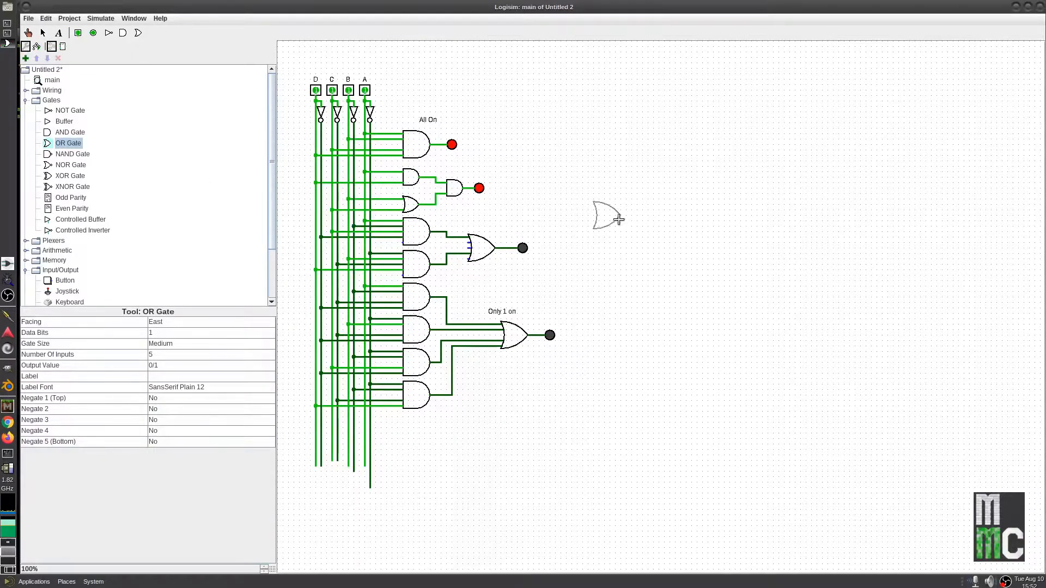
{"action": "left_click", "coordinate": [620, 228]}
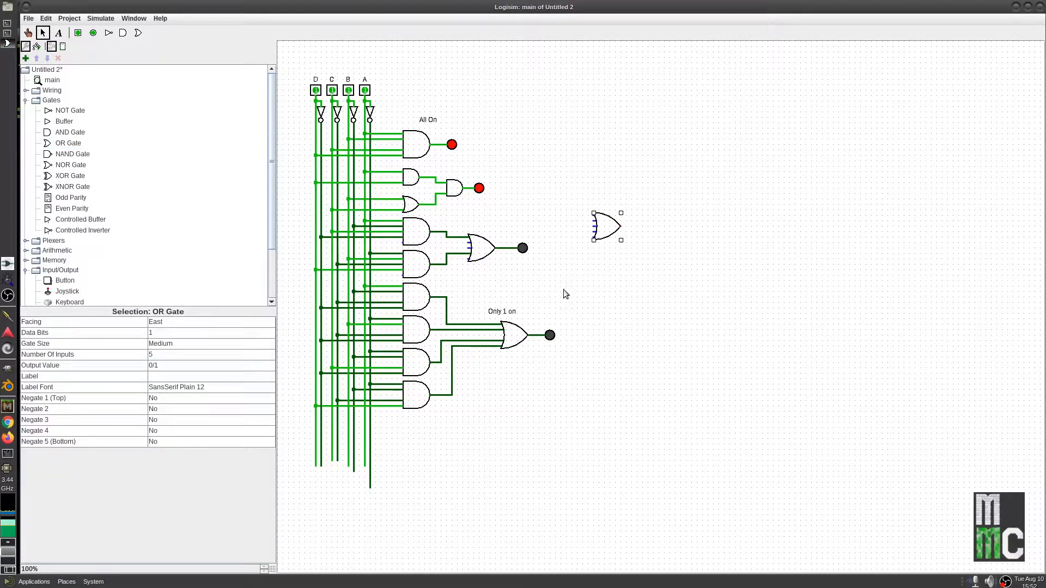
{"action": "left_click", "coordinate": [173, 357]}
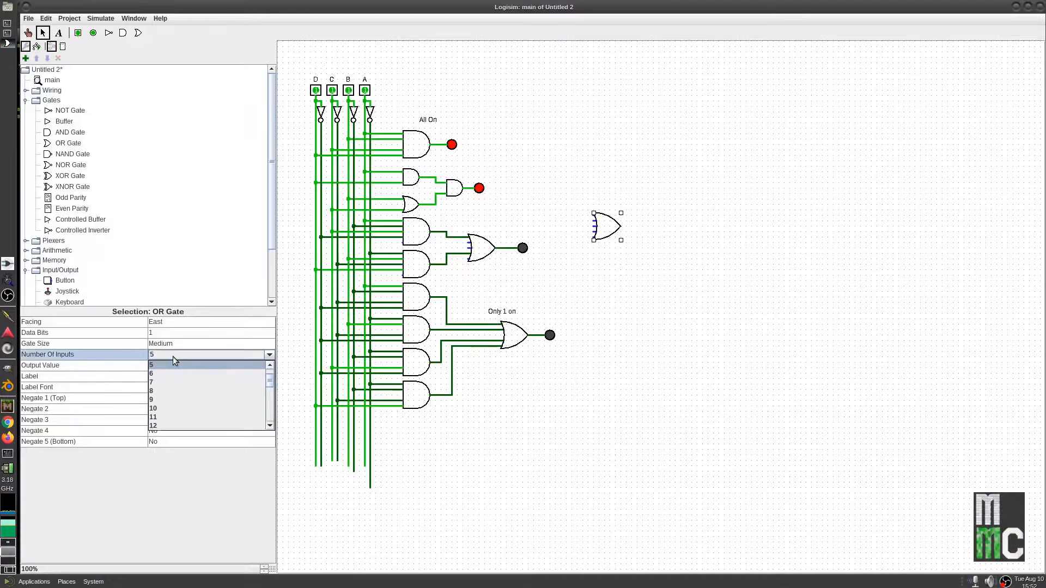
{"action": "left_click", "coordinate": [172, 366]}
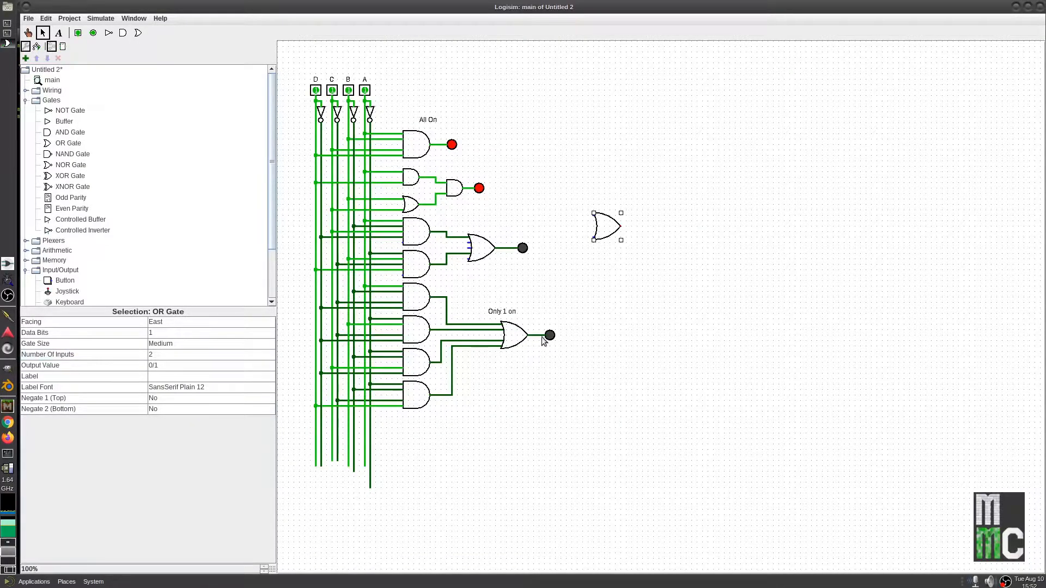
Step: Wire the "Only 1 on" output to the 2-input OR gate's lower input and the "All On" output to its upper input
{"action": "left_click_drag", "start_coordinate": [549, 335], "coordinate": [593, 238]}
{"action": "left_click_drag", "start_coordinate": [441, 145], "coordinate": [443, 159]}
{"action": "left_click_drag", "start_coordinate": [512, 161], "coordinate": [567, 155]}
{"action": "left_click_drag", "start_coordinate": [566, 156], "coordinate": [594, 216]}
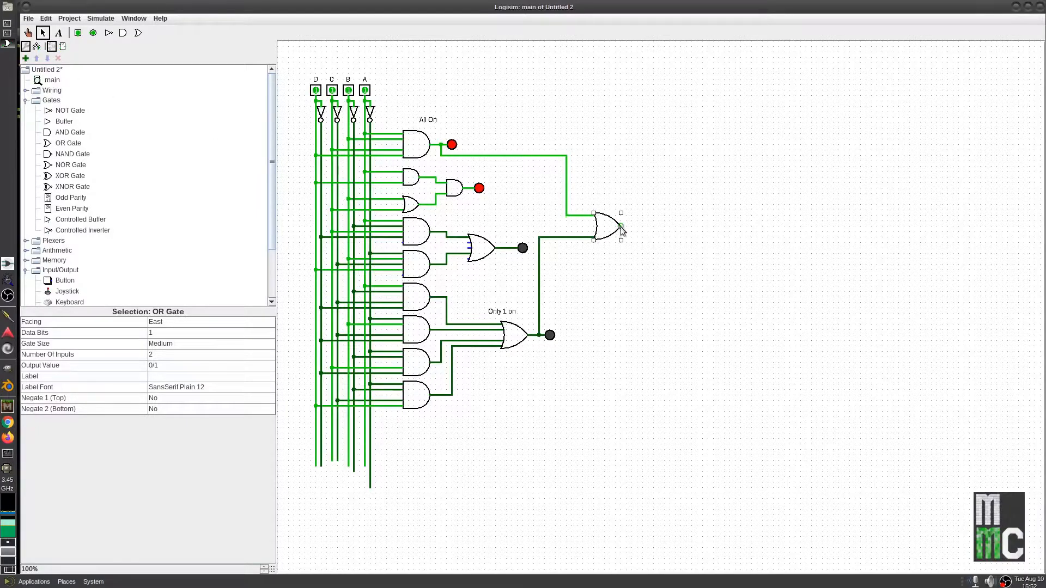
Step: Extend the 2-input OR gate's output wire and attach a duplicate of the "All On" LED to its end
{"action": "left_click_drag", "start_coordinate": [621, 226], "coordinate": [644, 226]}
{"action": "left_click", "coordinate": [451, 148]}
{"action": "key", "text": "ctrl+d"}
{"action": "left_click_drag", "start_coordinate": [454, 150], "coordinate": [649, 226]}
{"action": "left_click", "coordinate": [657, 245]}
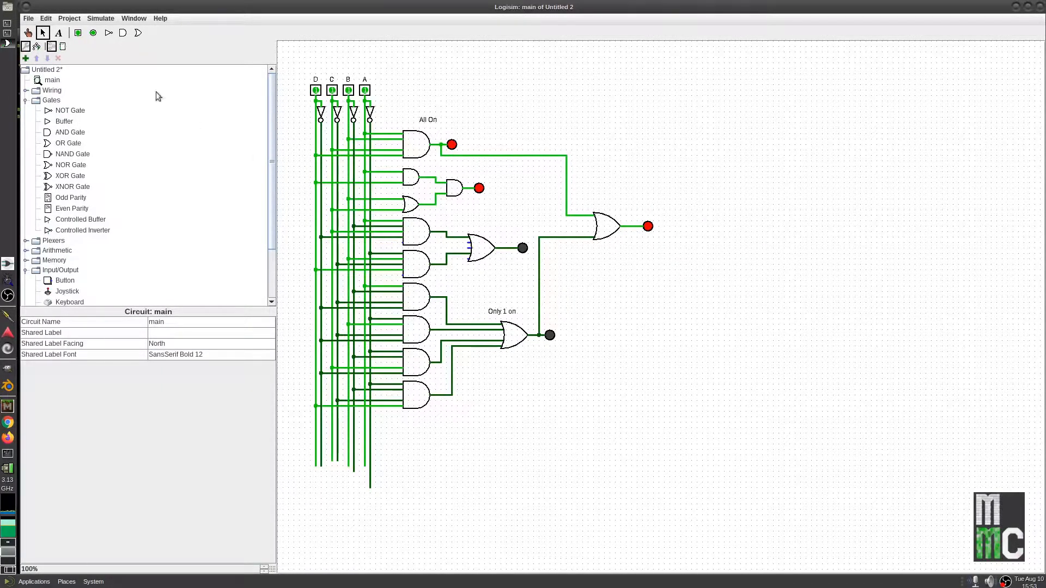
Step: Test the combined OR output with only D set to 1, and again with only B set to 1
{"action": "left_click", "coordinate": [28, 33]}
{"action": "left_click", "coordinate": [349, 91]}
{"action": "left_click", "coordinate": [332, 91]}
{"action": "left_click", "coordinate": [366, 92]}
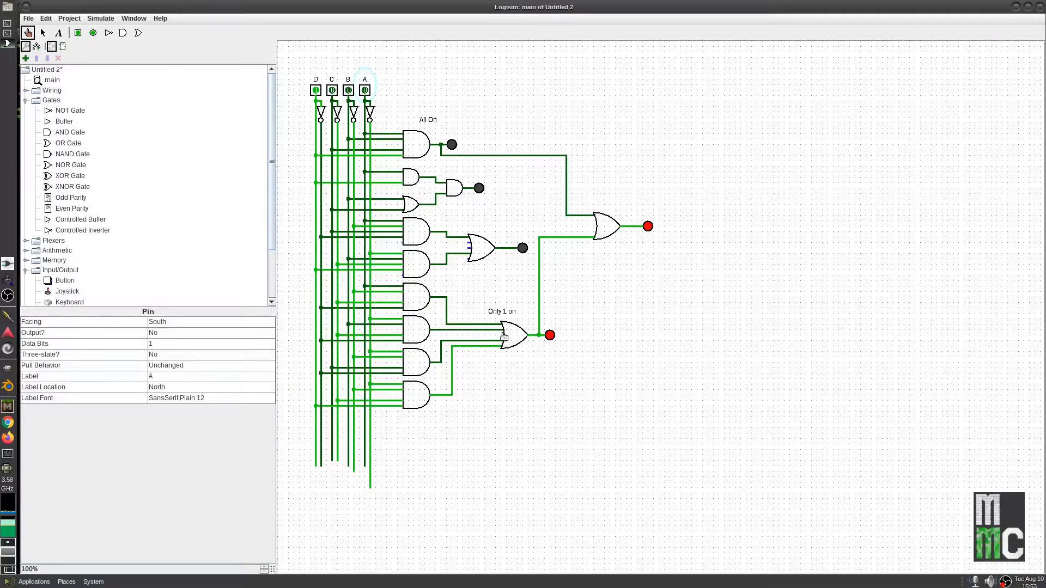
{"action": "left_click", "coordinate": [348, 90]}
{"action": "left_click", "coordinate": [331, 90]}
{"action": "left_click", "coordinate": [316, 90]}
{"action": "left_click", "coordinate": [331, 90]}
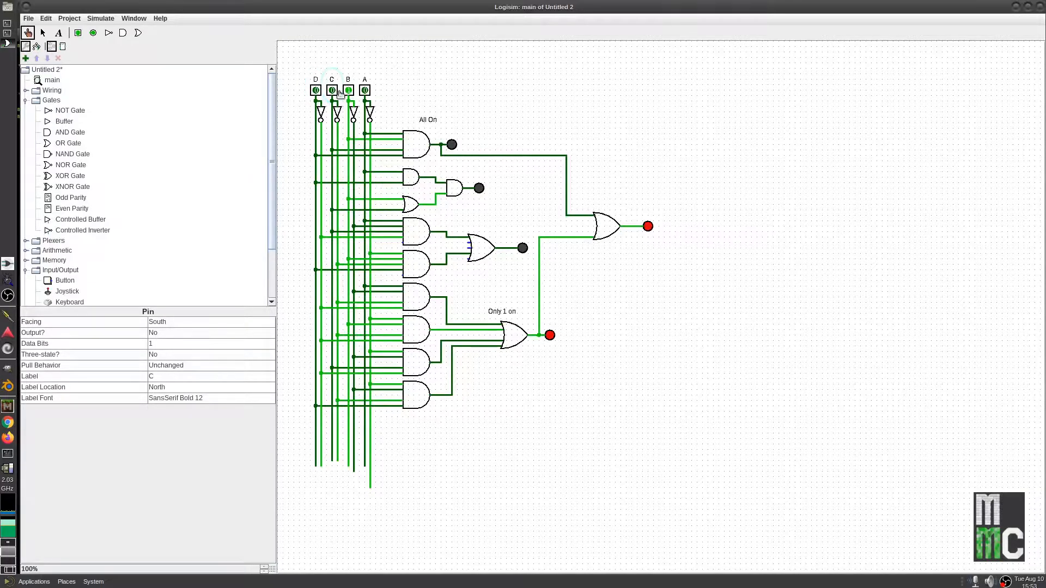
Step: Set A, C and D back to 1 to test the combined OR output with all four inputs on
{"action": "left_click", "coordinate": [365, 90]}
{"action": "left_click", "coordinate": [331, 90]}
{"action": "left_click", "coordinate": [316, 89]}
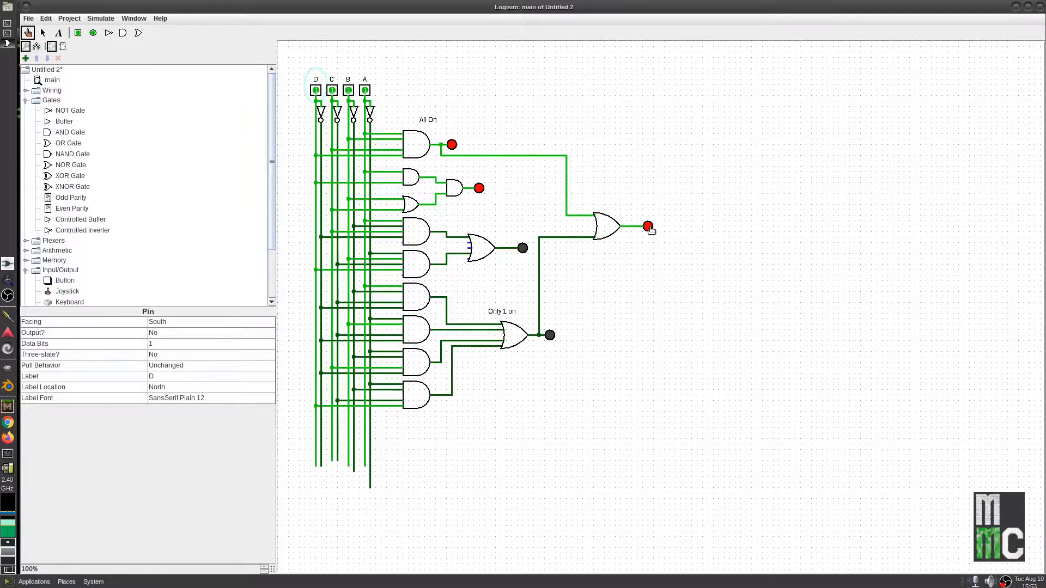
Step: Start a new project and place a south-facing input pin near the canvas's upper-left corner
{"action": "left_click", "coordinate": [27, 20]}
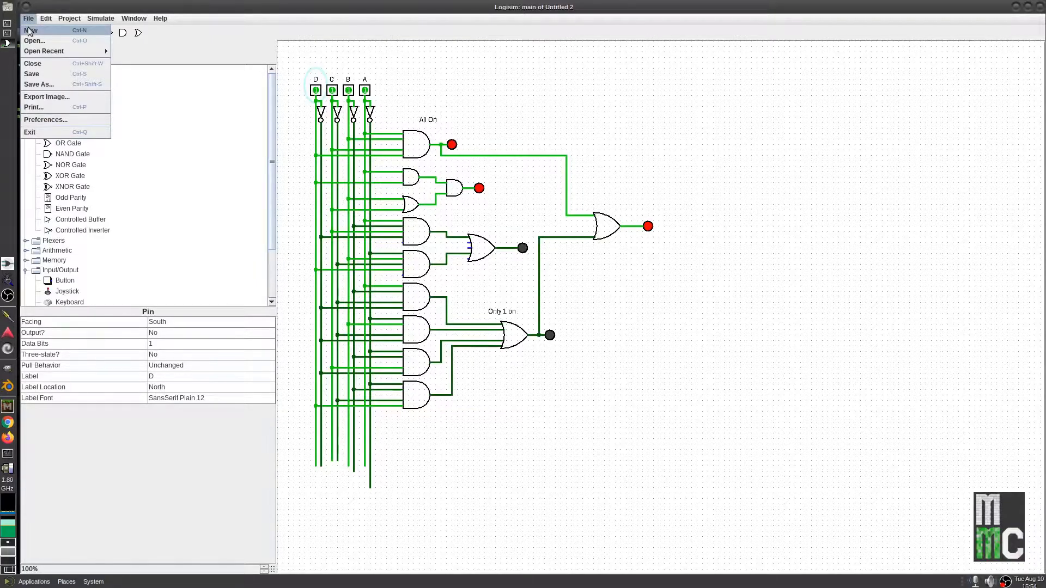
{"action": "left_click", "coordinate": [30, 31]}
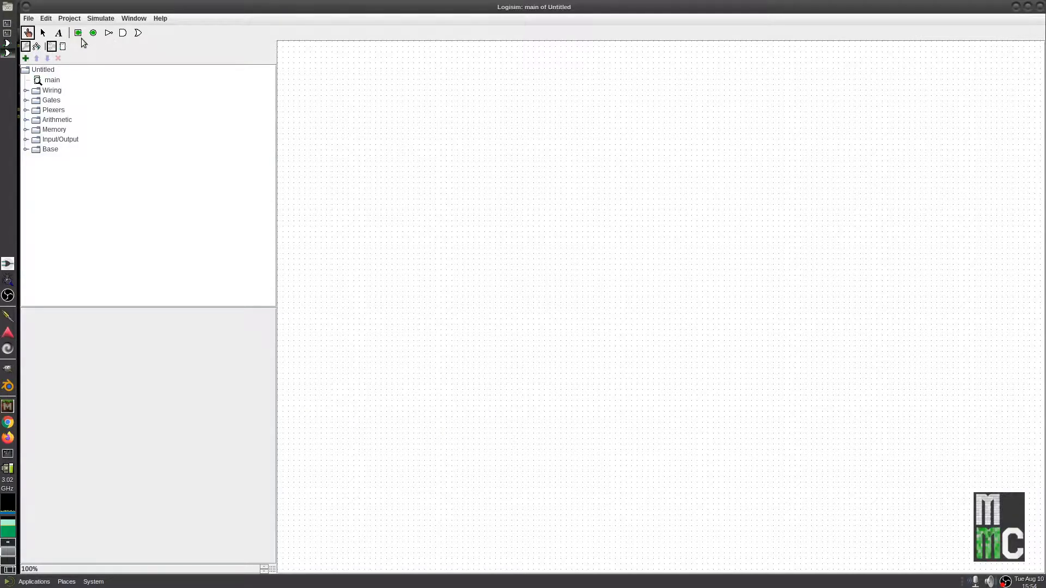
{"action": "left_click", "coordinate": [78, 32]}
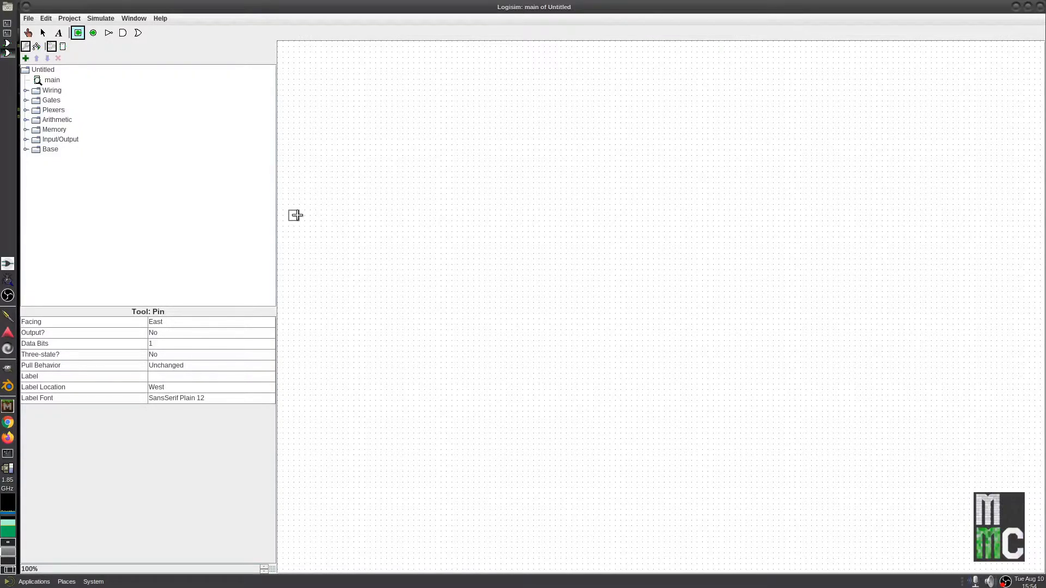
{"action": "left_click", "coordinate": [181, 321]}
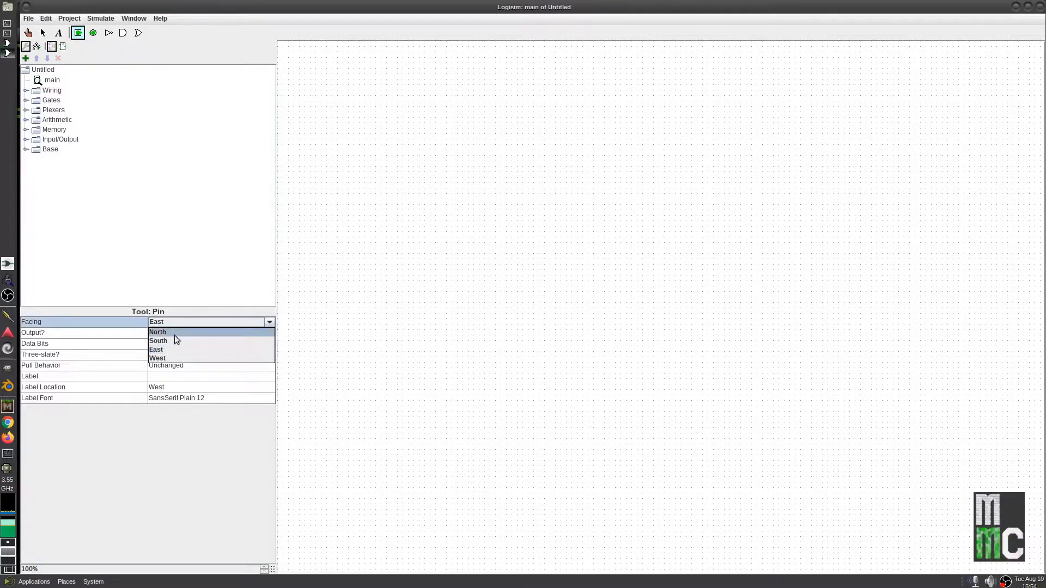
{"action": "left_click", "coordinate": [175, 342]}
{"action": "left_click", "coordinate": [310, 69]}
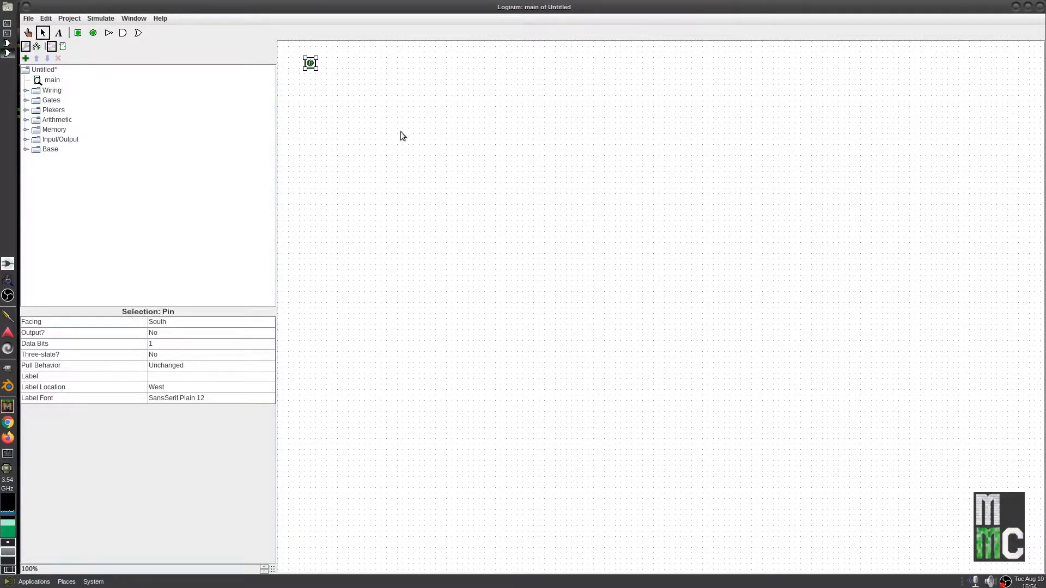
Step: Duplicate the input pin into a horizontal row of four evenly spaced pins
{"action": "left_click_drag", "start_coordinate": [316, 70], "coordinate": [396, 64]}
{"action": "key", "text": "ctrl+d"}
{"action": "left_click", "coordinate": [421, 83]}
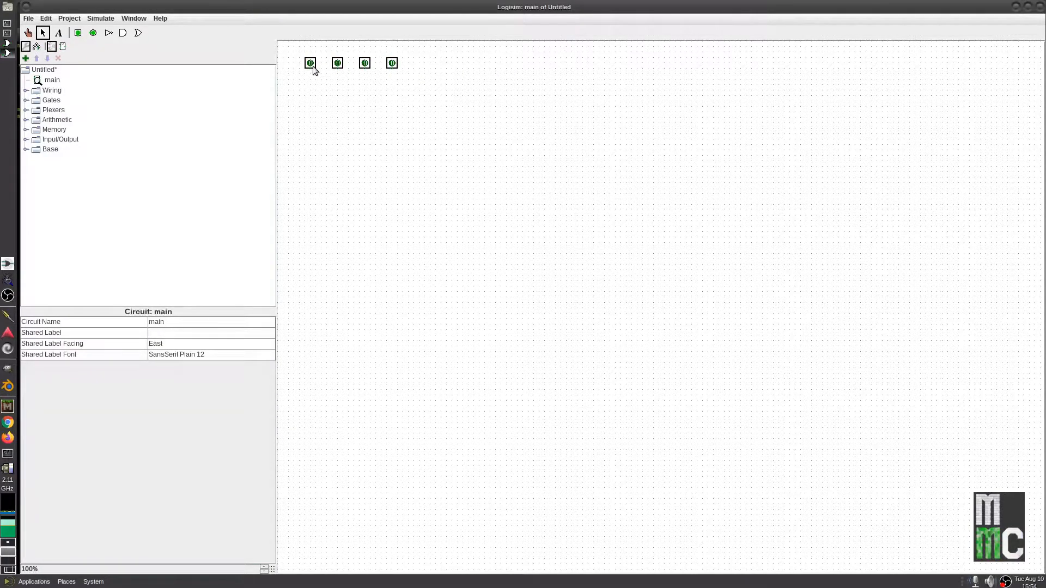
Step: Draw a long vertical wire down from the leftmost pin and place a south-facing NOT gate just beside its upper end
{"action": "left_click_drag", "start_coordinate": [309, 67], "coordinate": [309, 345]}
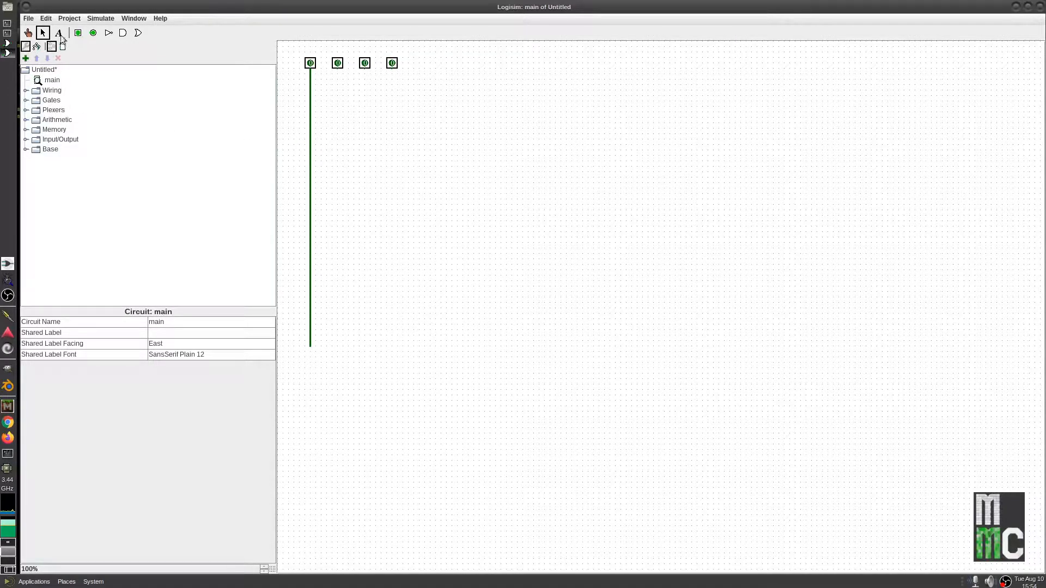
{"action": "left_click", "coordinate": [108, 33]}
{"action": "left_click", "coordinate": [199, 321]}
{"action": "left_click", "coordinate": [196, 340]}
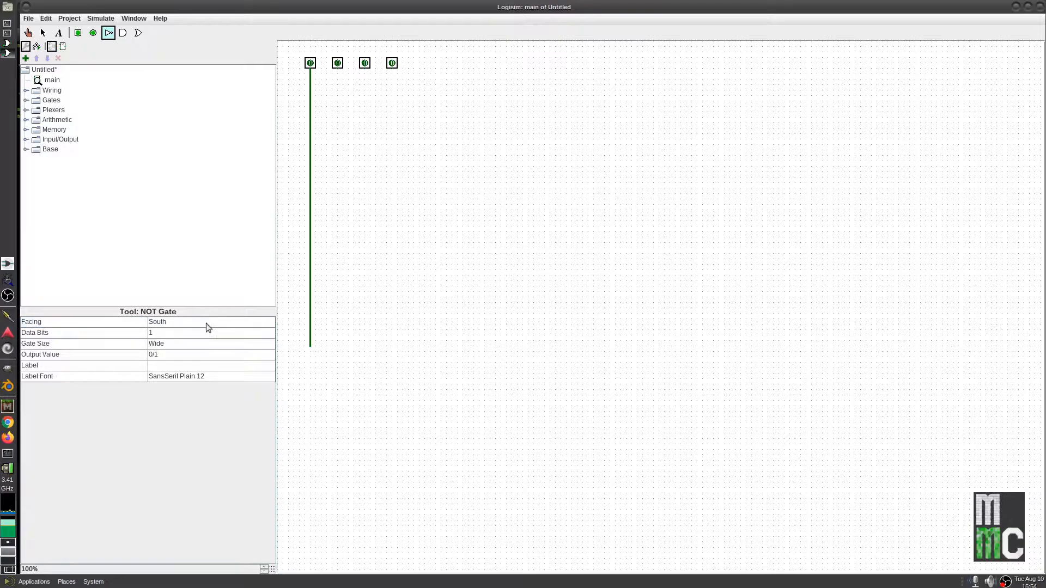
{"action": "left_click", "coordinate": [320, 95]}
Step: Wire the leftmost pin's line to the NOT gate's input and run the gate's output down to the same length as that line
{"action": "mouse_move", "coordinate": [310, 73]}
{"action": "left_mouse_down"}
{"action": "mouse_move", "coordinate": [321, 80]}
{"action": "mouse_move", "coordinate": [309, 343]}
{"action": "mouse_move", "coordinate": [320, 347]}
{"action": "left_mouse_up"}
{"action": "left_click_drag", "start_coordinate": [321, 94], "coordinate": [337, 278]}
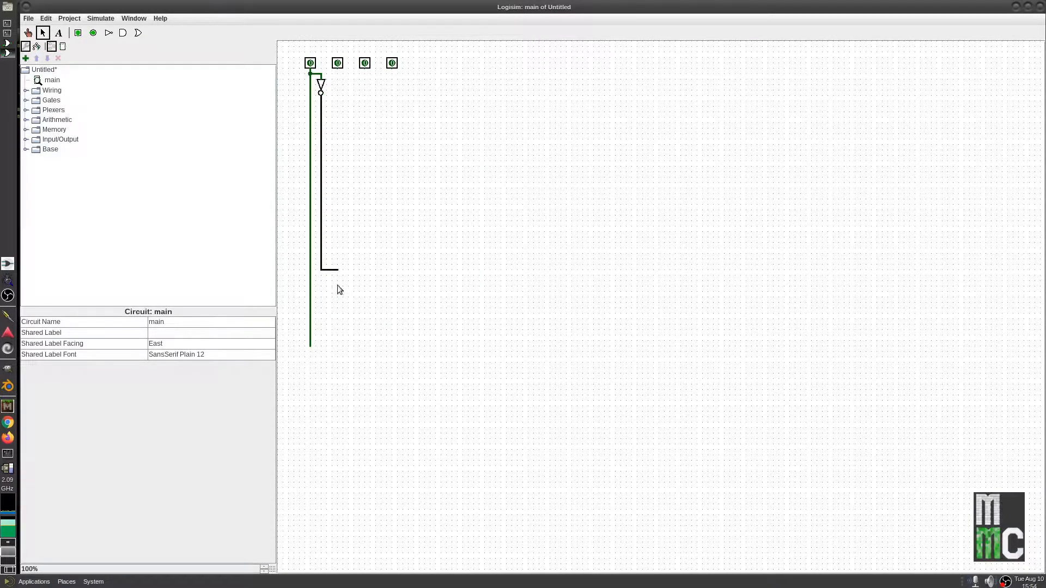
{"action": "left_click_drag", "start_coordinate": [321, 347], "coordinate": [321, 347]}
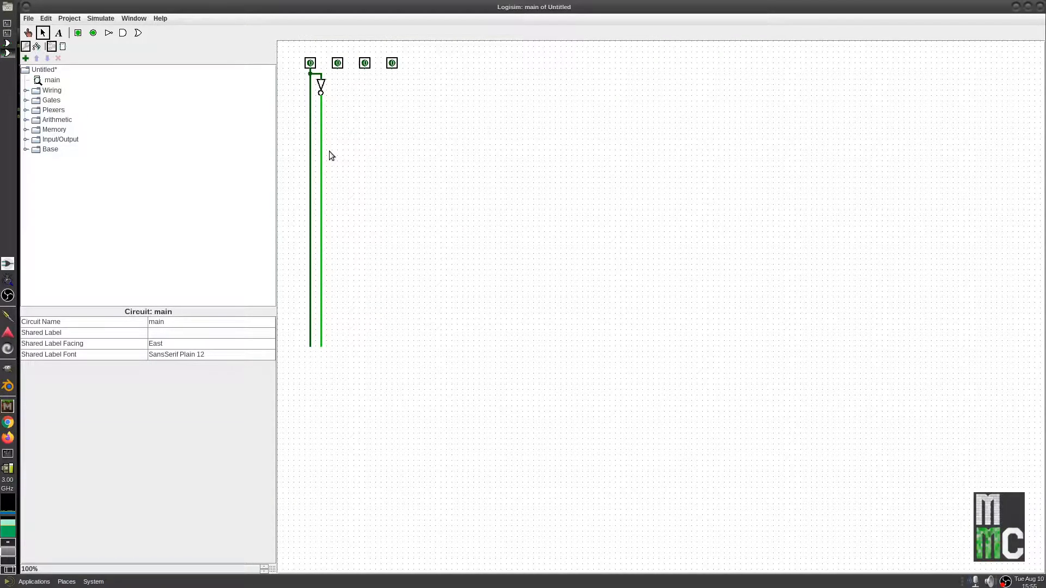
Step: Copy the vertical wires and NOT gate of the leftmost pin to each of the other three pins
{"action": "left_click_drag", "start_coordinate": [299, 70], "coordinate": [351, 384]}
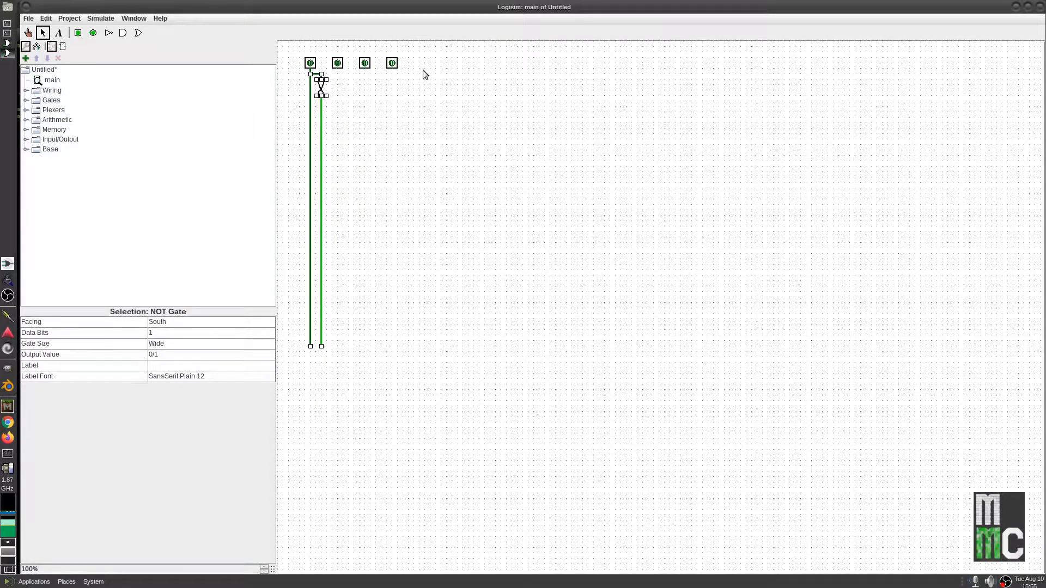
{"action": "left_click_drag", "start_coordinate": [327, 83], "coordinate": [347, 83]}
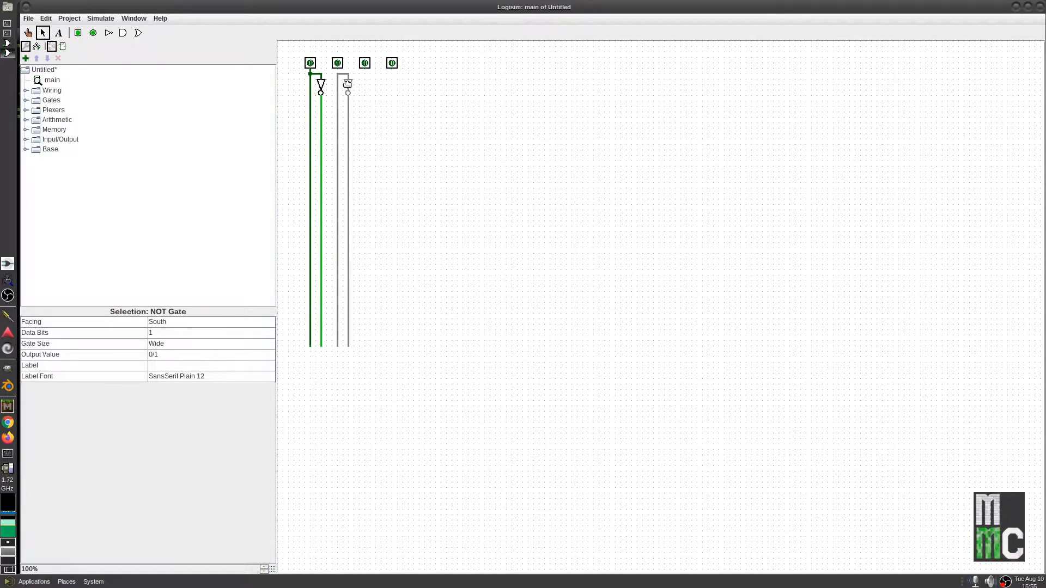
{"action": "key", "text": "ctrl+v"}
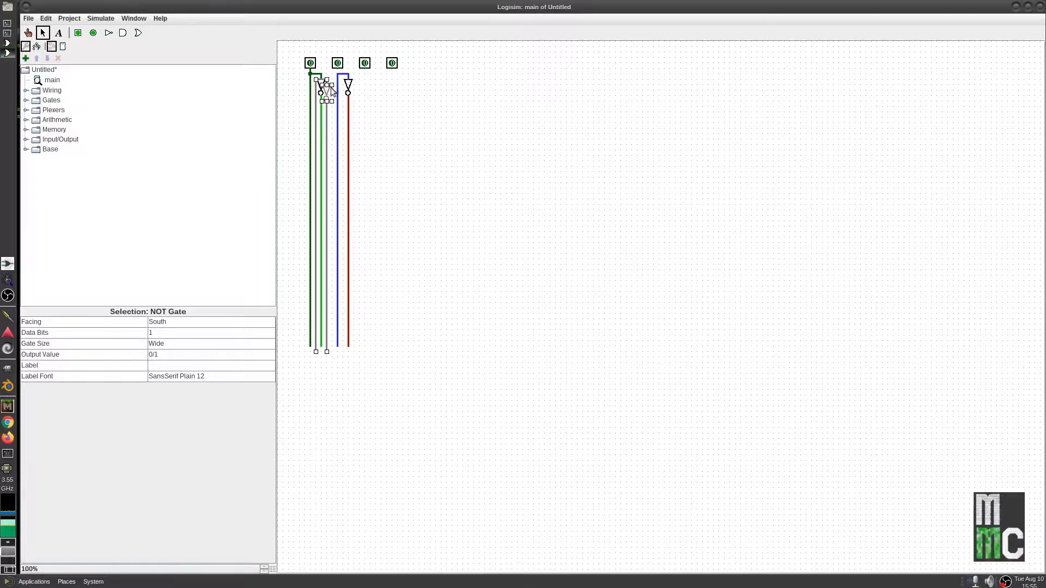
{"action": "left_click_drag", "start_coordinate": [328, 90], "coordinate": [336, 68]}
{"action": "key", "text": "ctrl+v"}
Step: Label the rightmost input pin "A" and set its label location to North
{"action": "left_click", "coordinate": [393, 64]}
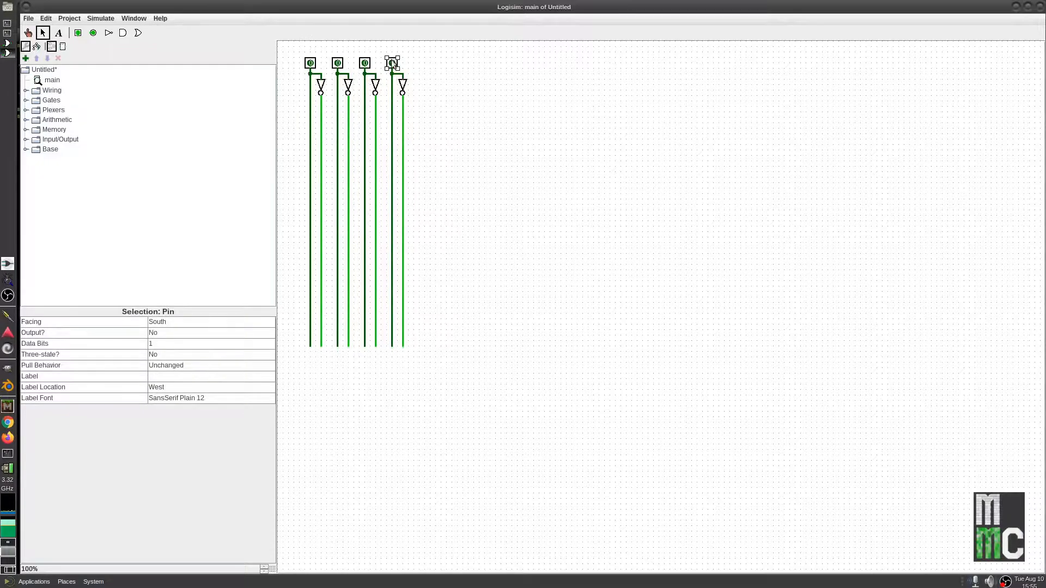
{"action": "left_click", "coordinate": [162, 375]}
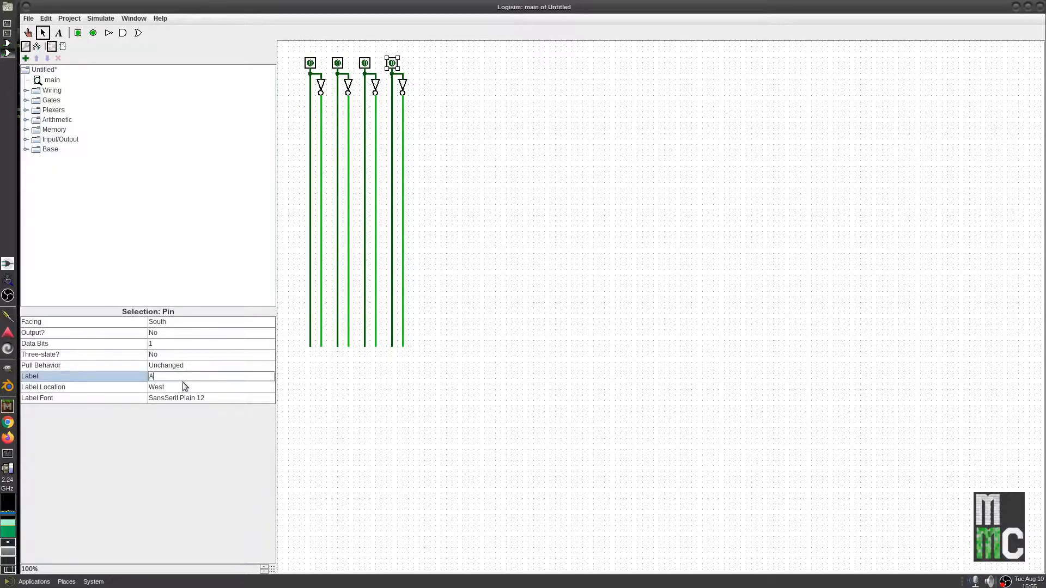
{"action": "left_click", "coordinate": [183, 383]}
{"action": "left_click", "coordinate": [178, 402]}
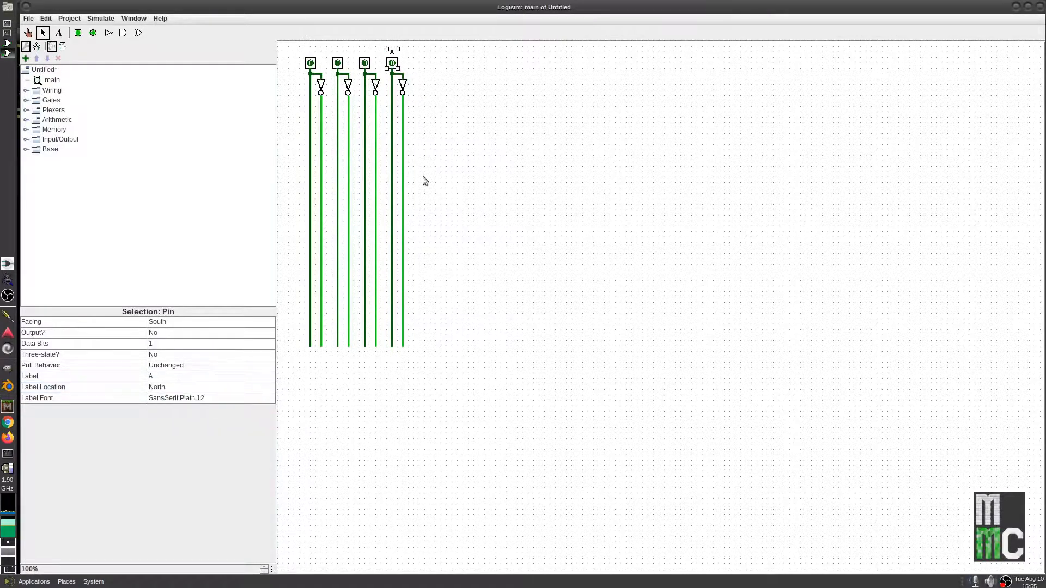
Step: Label the input pin next to A "B" and set its label location to North
{"action": "left_click", "coordinate": [370, 63]}
{"action": "left_click", "coordinate": [181, 375]}
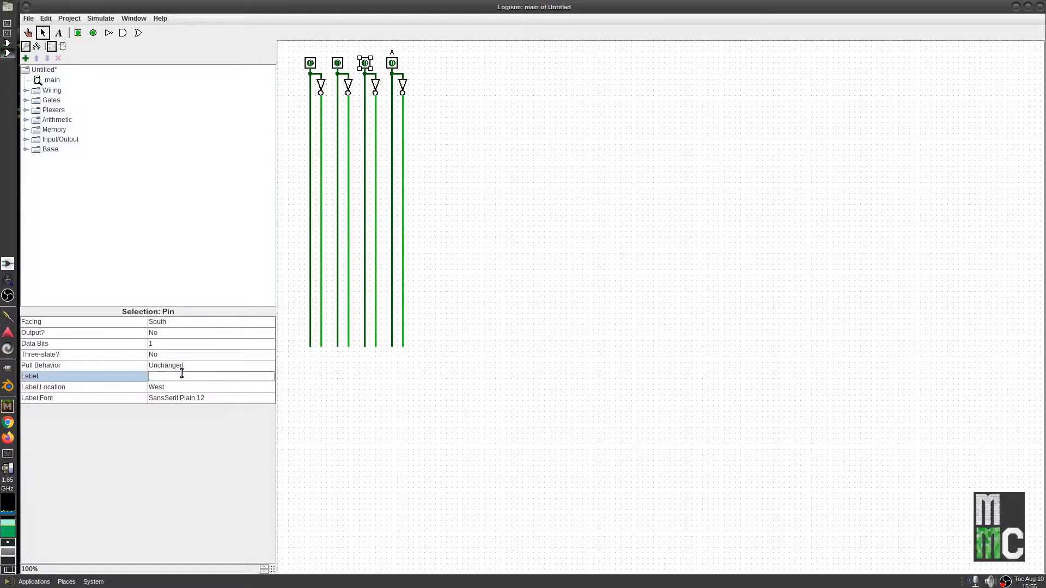
{"action": "type", "text": "B"}
{"action": "left_click", "coordinate": [185, 387]}
{"action": "left_click", "coordinate": [190, 400]}
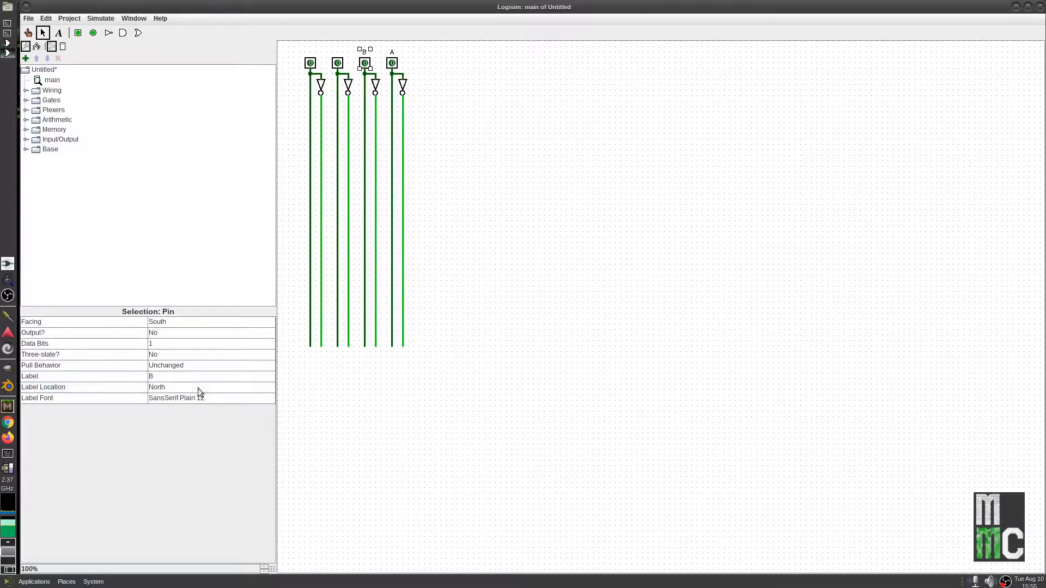
Step: Label the input pin next to B "C" and set its label location to North
{"action": "left_click", "coordinate": [338, 63]}
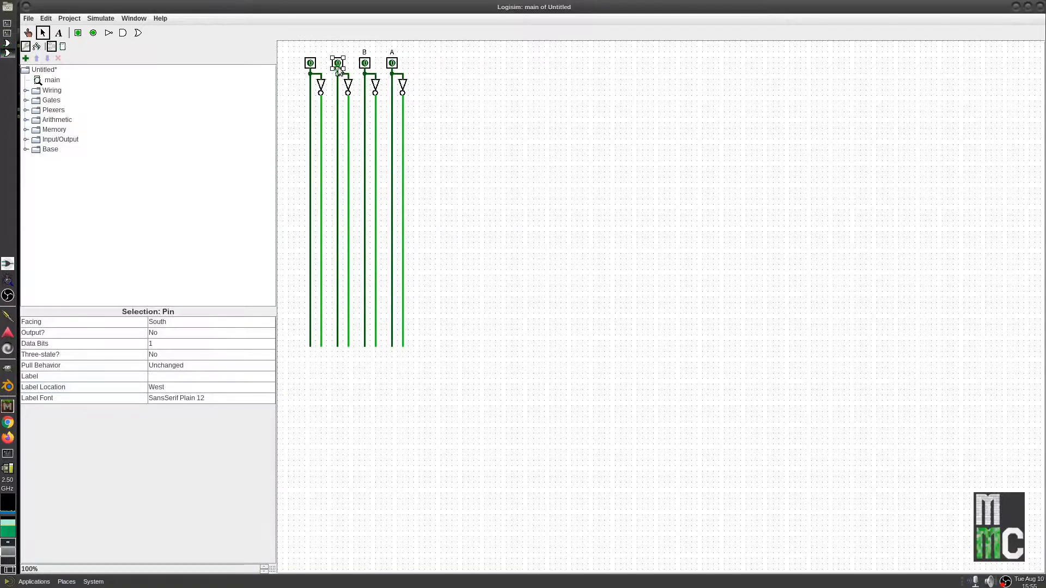
{"action": "left_click", "coordinate": [167, 376]}
{"action": "type", "text": "C"}
{"action": "left_click", "coordinate": [166, 390]}
{"action": "left_click", "coordinate": [172, 397]}
Step: Label the leftmost input pin "D" and set its label location to North
{"action": "left_click", "coordinate": [310, 63]}
{"action": "left_click", "coordinate": [182, 376]}
{"action": "type", "text": "D"}
{"action": "left_click", "coordinate": [192, 388]}
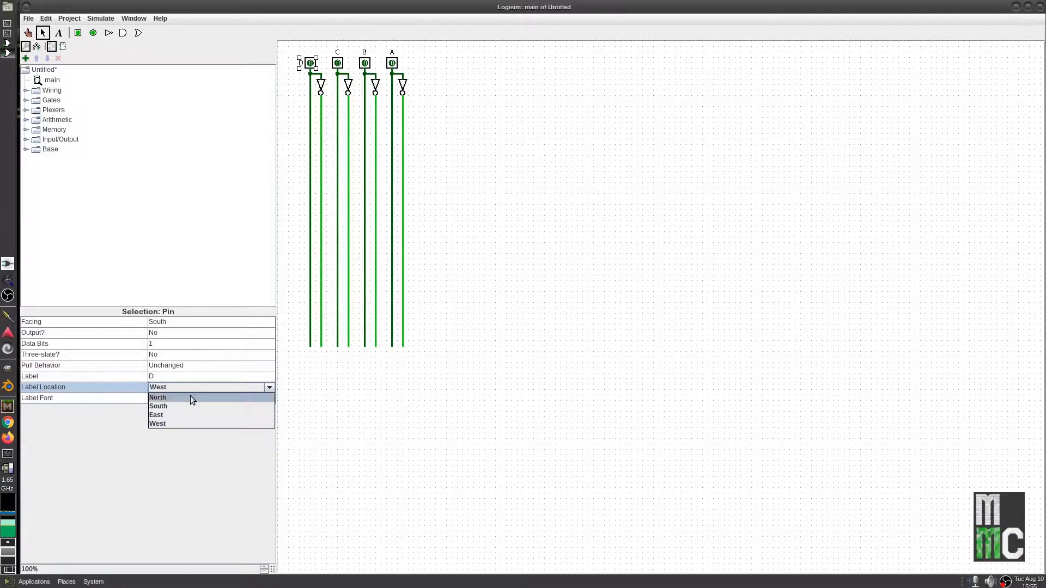
{"action": "left_click", "coordinate": [190, 396]}
{"action": "left_click", "coordinate": [420, 299]}
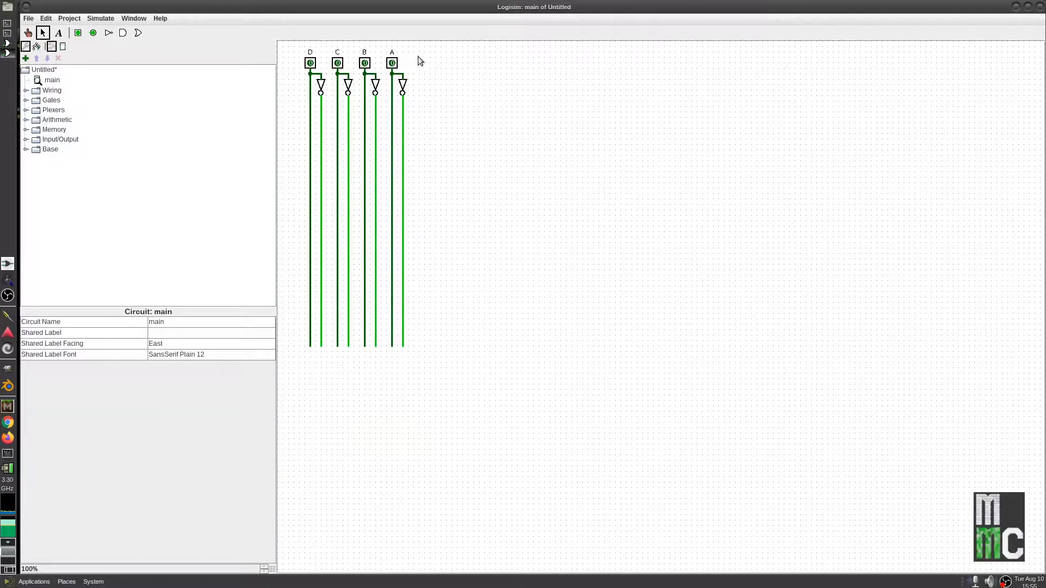
Step: Move the C, B and A pins together with their NOT gates and wires one grid step closer to D
{"action": "left_click_drag", "start_coordinate": [330, 47], "coordinate": [428, 376]}
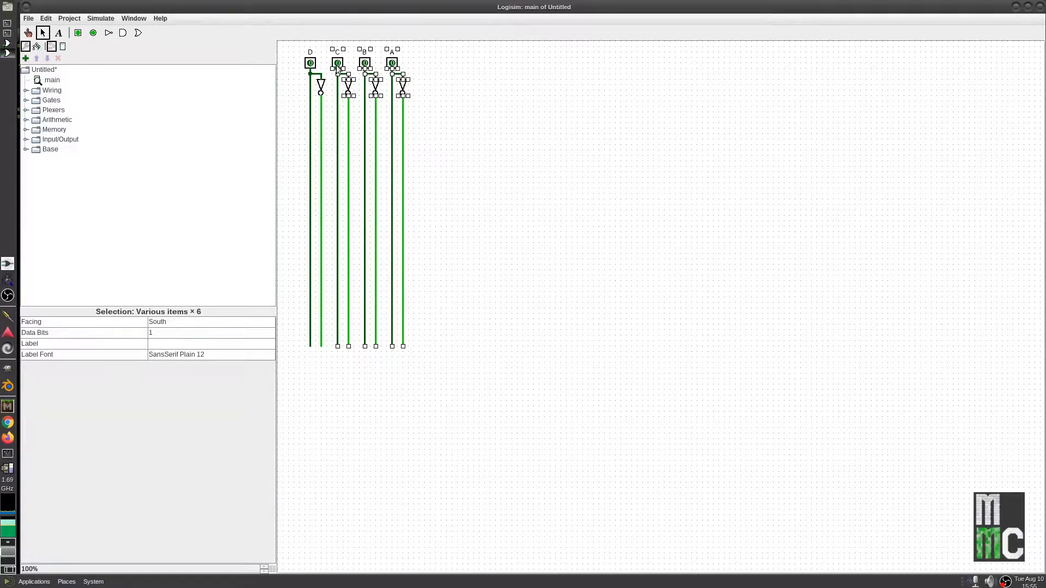
{"action": "left_click_drag", "start_coordinate": [328, 63], "coordinate": [326, 63]}
{"action": "left_click_drag", "start_coordinate": [338, 63], "coordinate": [334, 63]}
{"action": "left_click", "coordinate": [541, 191]}
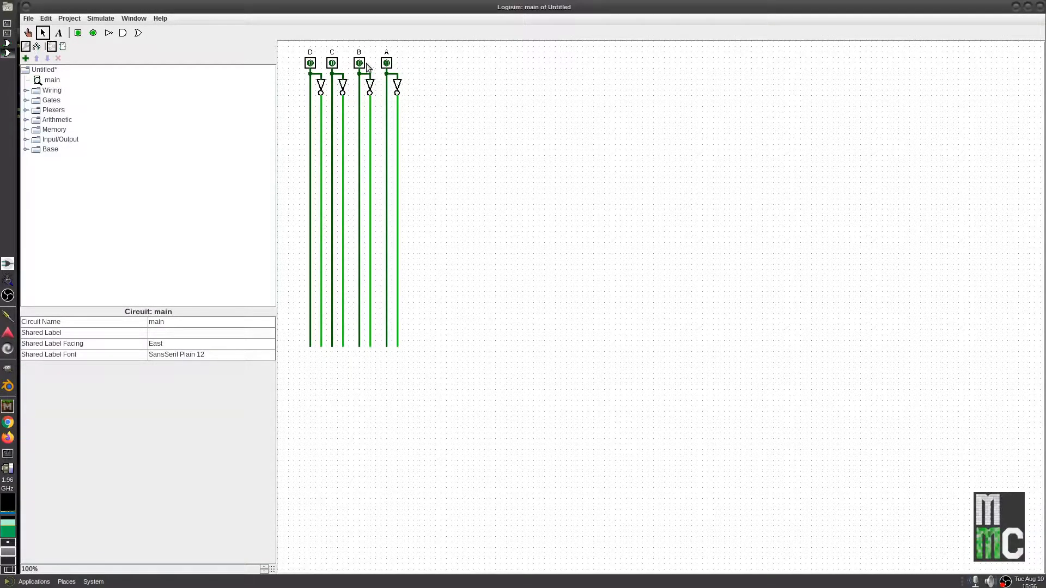
{"action": "left_click_drag", "start_coordinate": [348, 51], "coordinate": [393, 363]}
{"action": "left_click", "coordinate": [449, 219]}
Step: Save the project as a Logisim project file named "4bit_bus"
{"action": "left_click", "coordinate": [28, 18]}
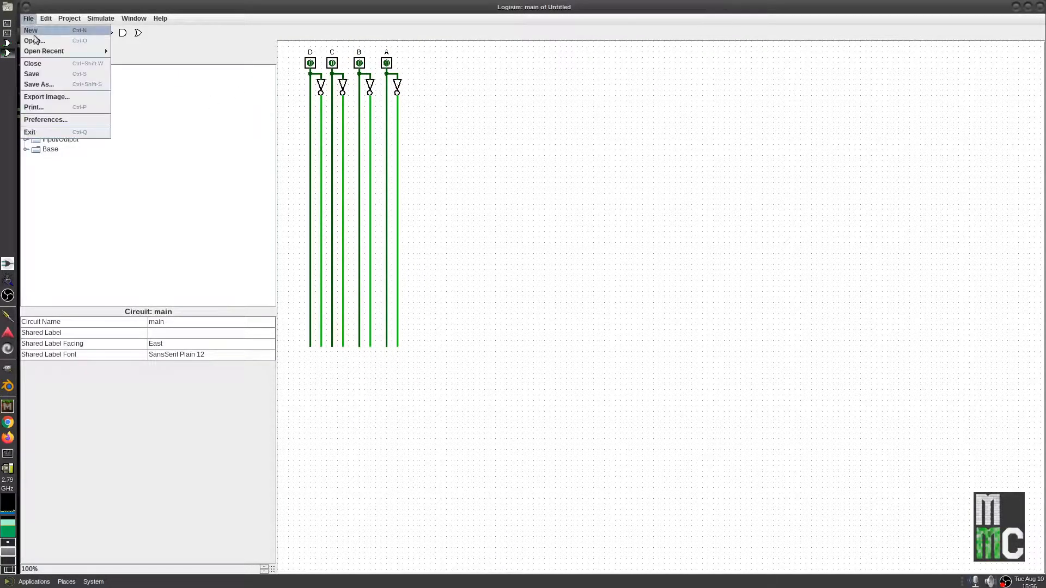
{"action": "left_click", "coordinate": [46, 85]}
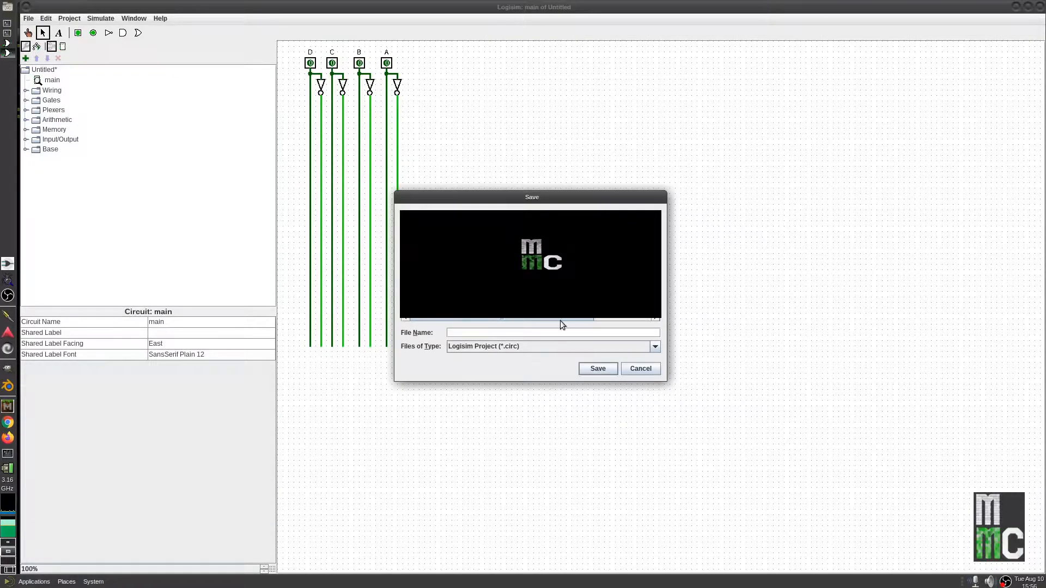
{"action": "mouse_move", "coordinate": [560, 320]}
{"action": "left_mouse_down"}
{"action": "mouse_move", "coordinate": [583, 321]}
{"action": "mouse_move", "coordinate": [554, 322]}
{"action": "left_mouse_up"}
{"action": "left_click", "coordinate": [448, 332]}
{"action": "type", "text": "4bit_bus"}
{"action": "left_click", "coordinate": [597, 369]}
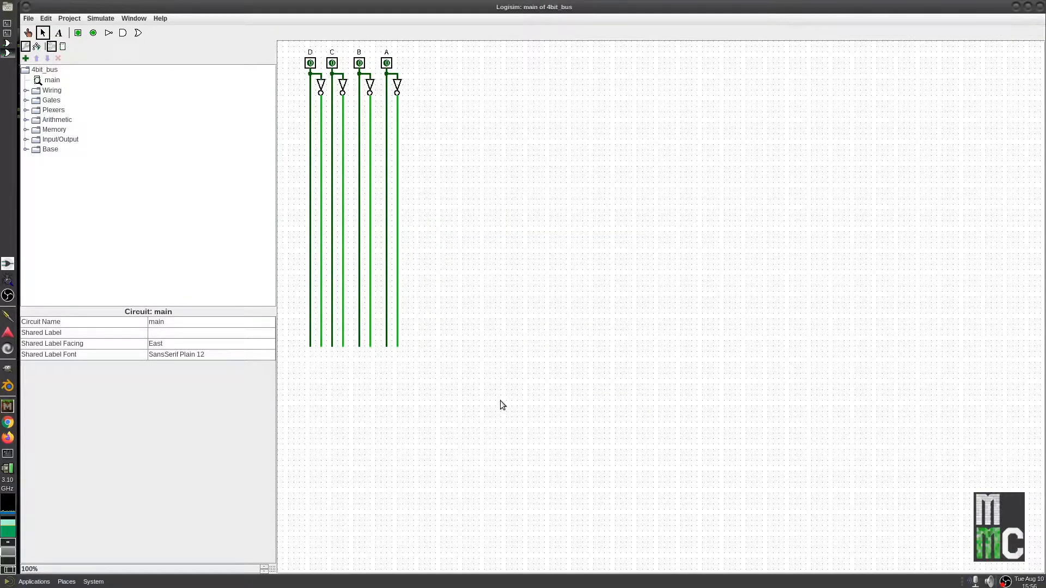